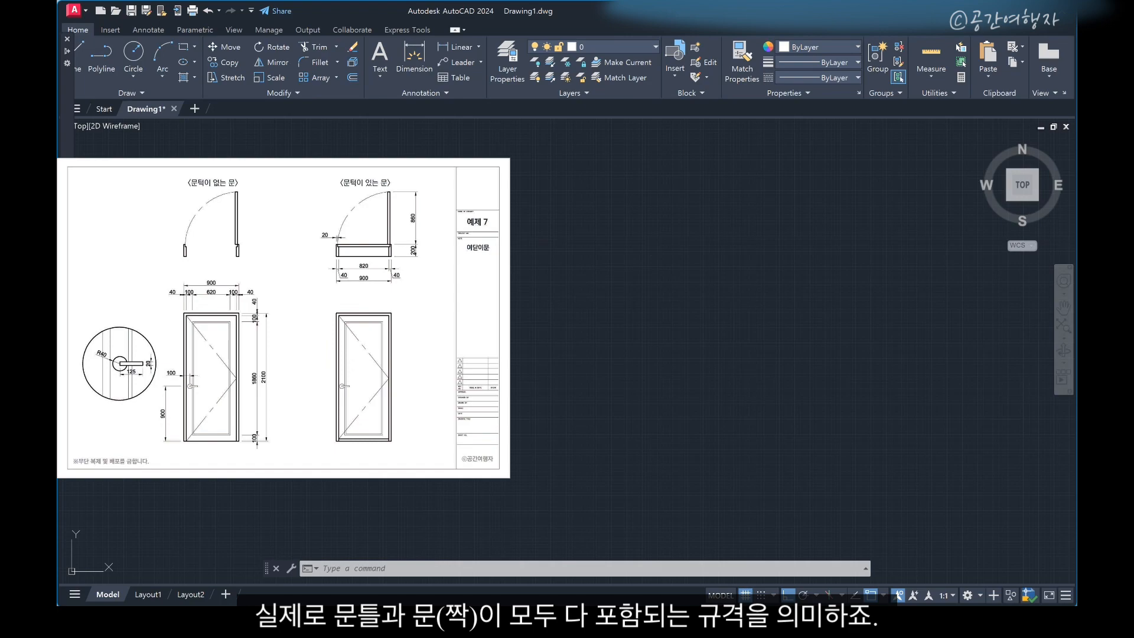
# Step: Draw a 900 by 200 rectangle in an empty area of the drawing for the door frame plan
pyautogui.write('CTANG')
pyautogui.press('Return')
pyautogui.click(410, 302)
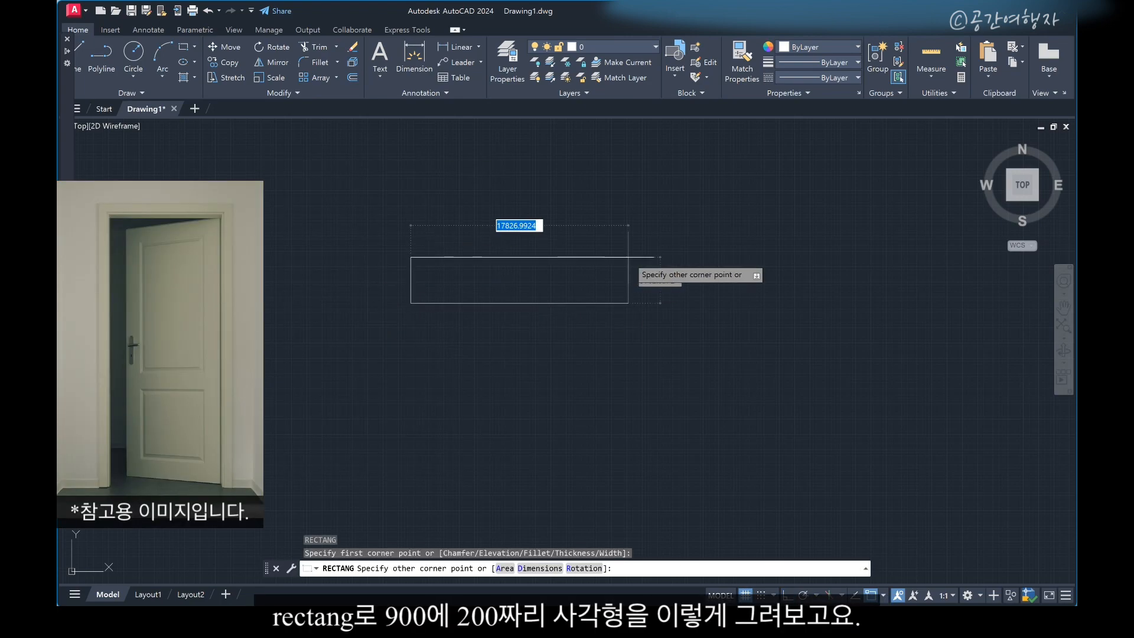
pyautogui.write('900')
pyautogui.press('Tab')
pyautogui.write('200')
pyautogui.press('Return')
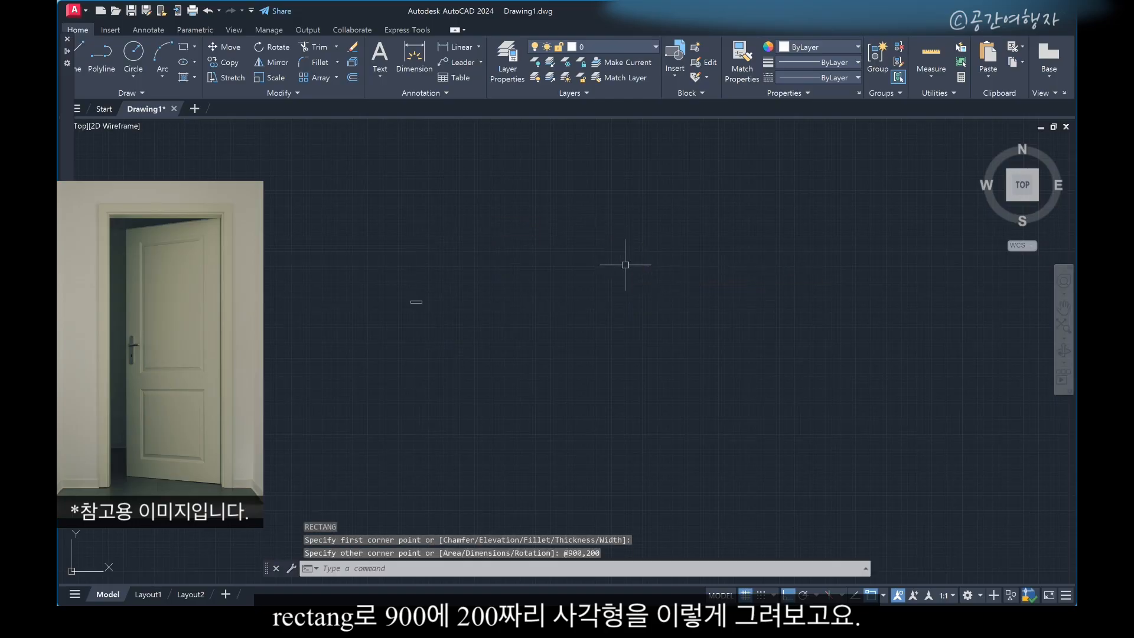
pyautogui.scroll(-8, 396, 305)
pyautogui.scroll(10, 396, 304)
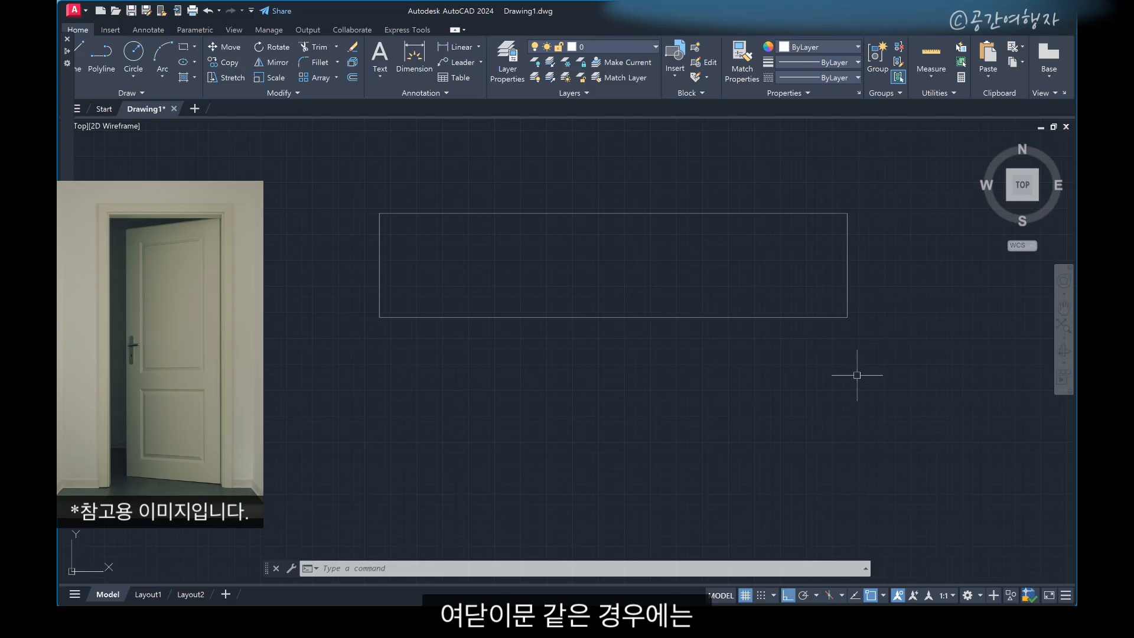
# Step: Explode the 900 by 200 rectangle into separate lines
pyautogui.press('Escape')
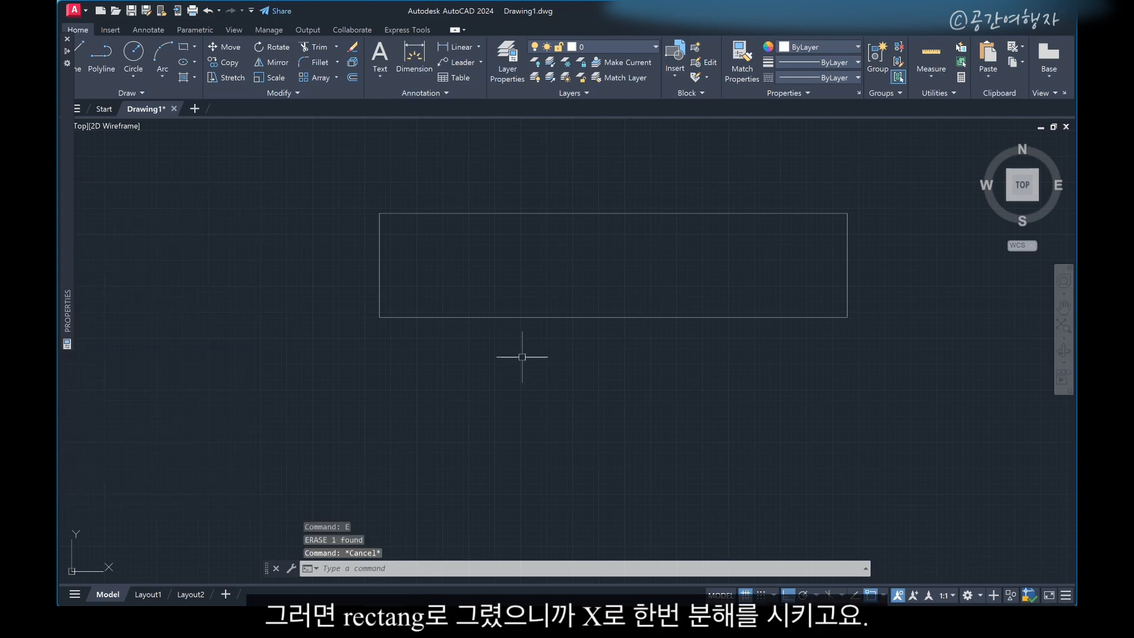
pyautogui.click(380, 266)
pyautogui.press('Escape')
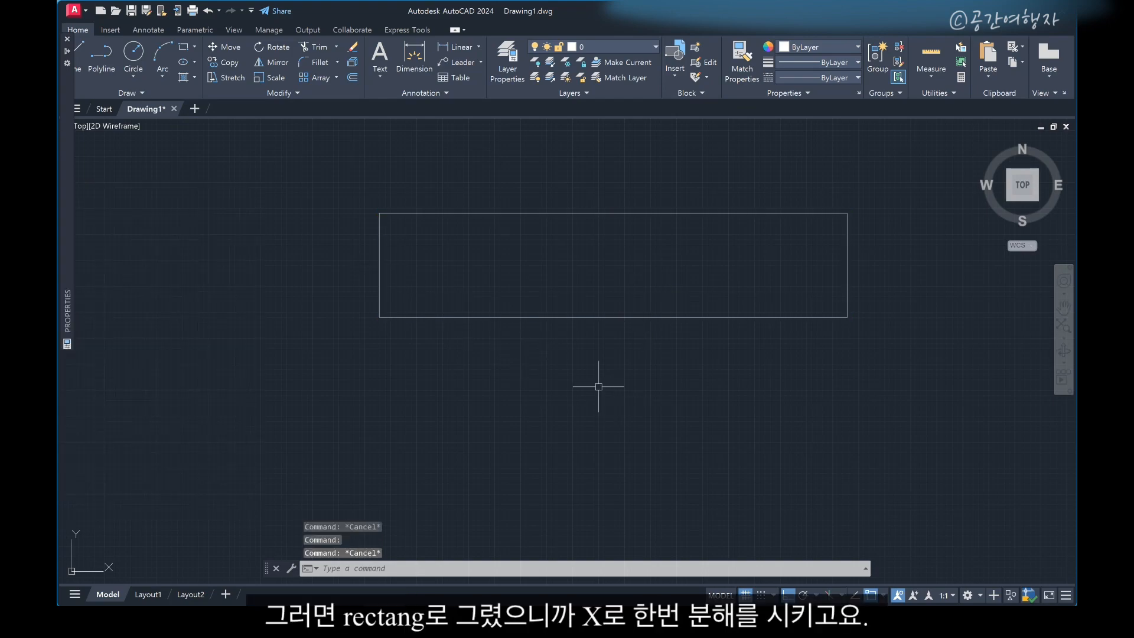
pyautogui.write('x')
pyautogui.press('Return')
pyautogui.click(597, 378)
pyautogui.click(561, 301)
pyautogui.press('Return')
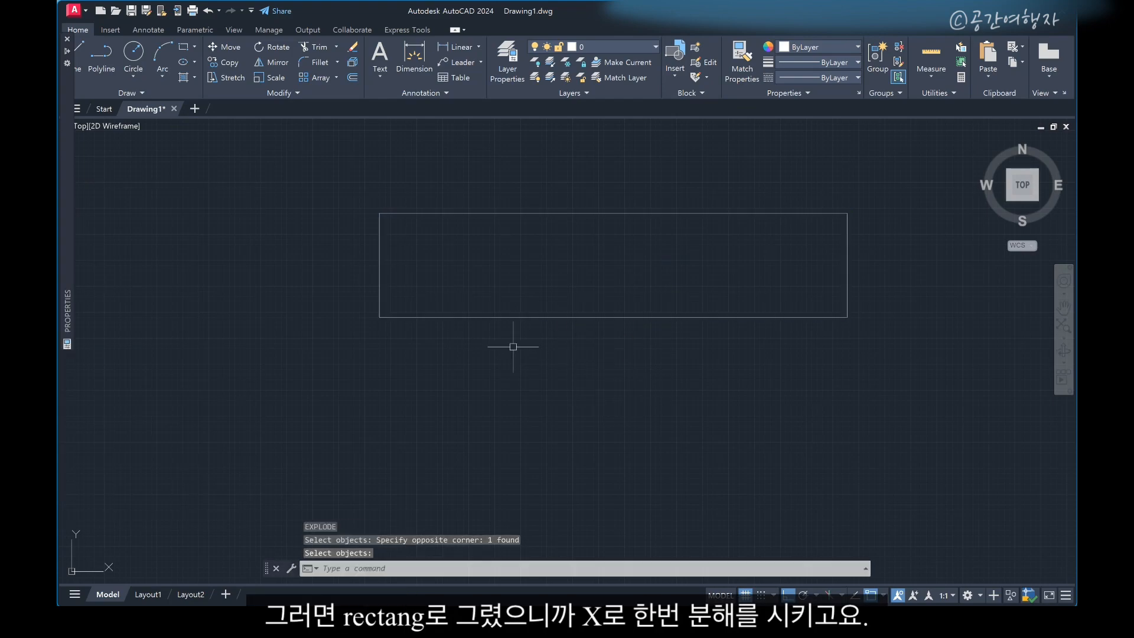
pyautogui.press('Escape')
# Step: Offset both short sides of the frame outline inward by 40 to form the two jambs
pyautogui.write('o')
pyautogui.press('Return')
pyautogui.write('40')
pyautogui.press('Return')
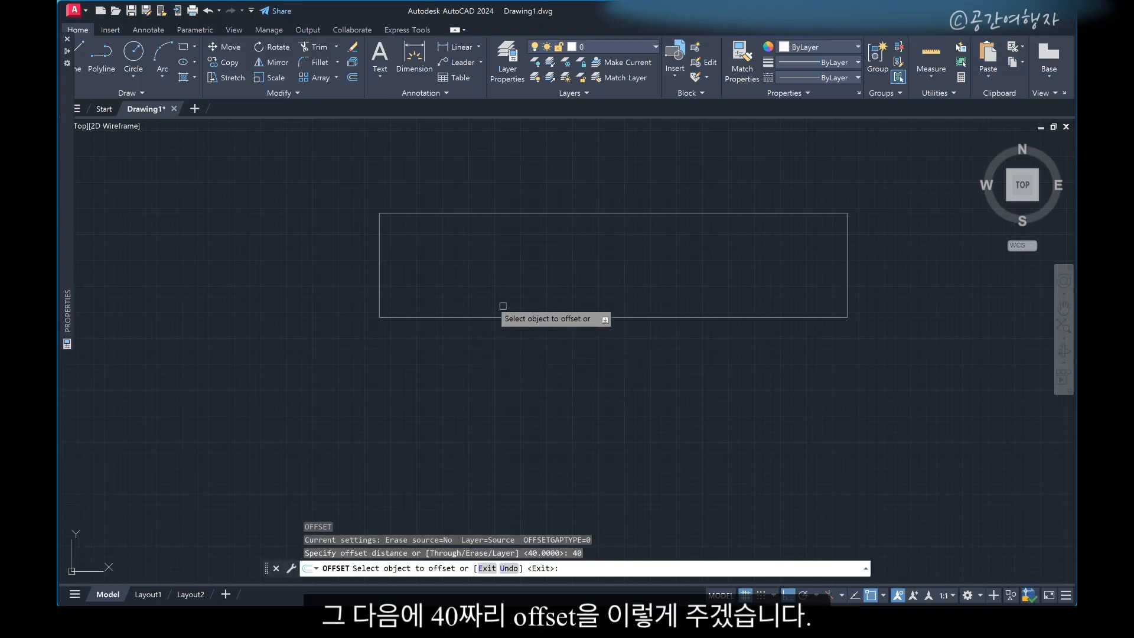
pyautogui.click(379, 269)
pyautogui.click(449, 277)
pyautogui.click(847, 266)
pyautogui.click(767, 283)
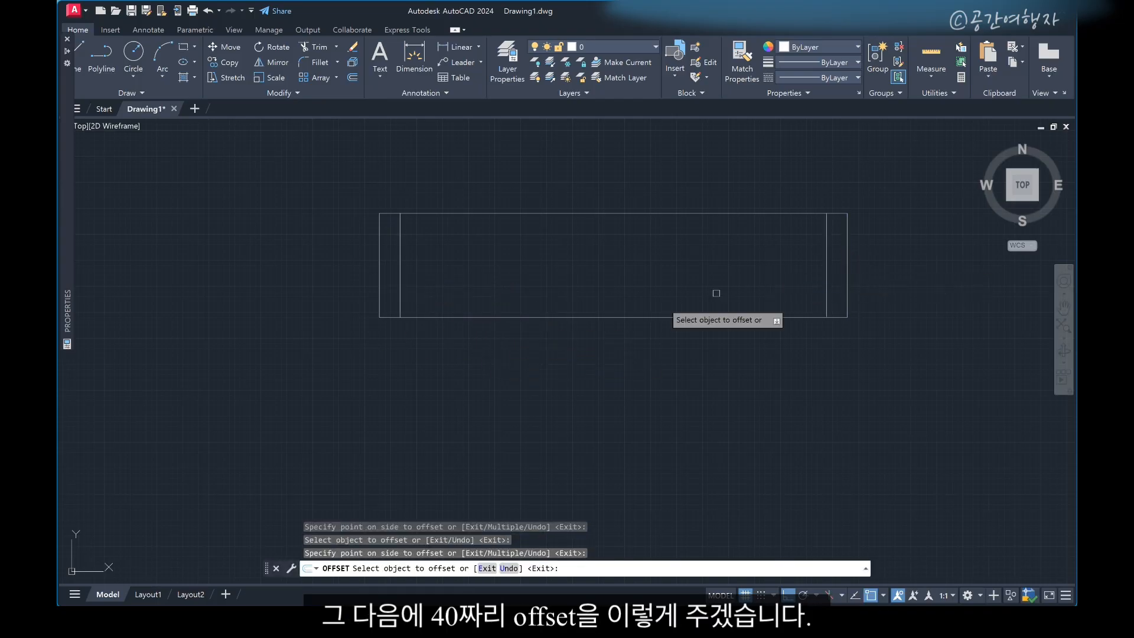
pyautogui.press('Escape')
# Step: Offset the upper edge of the frame outline downward by 40 for the door leaf thickness
pyautogui.scroll(2, 466, 240)
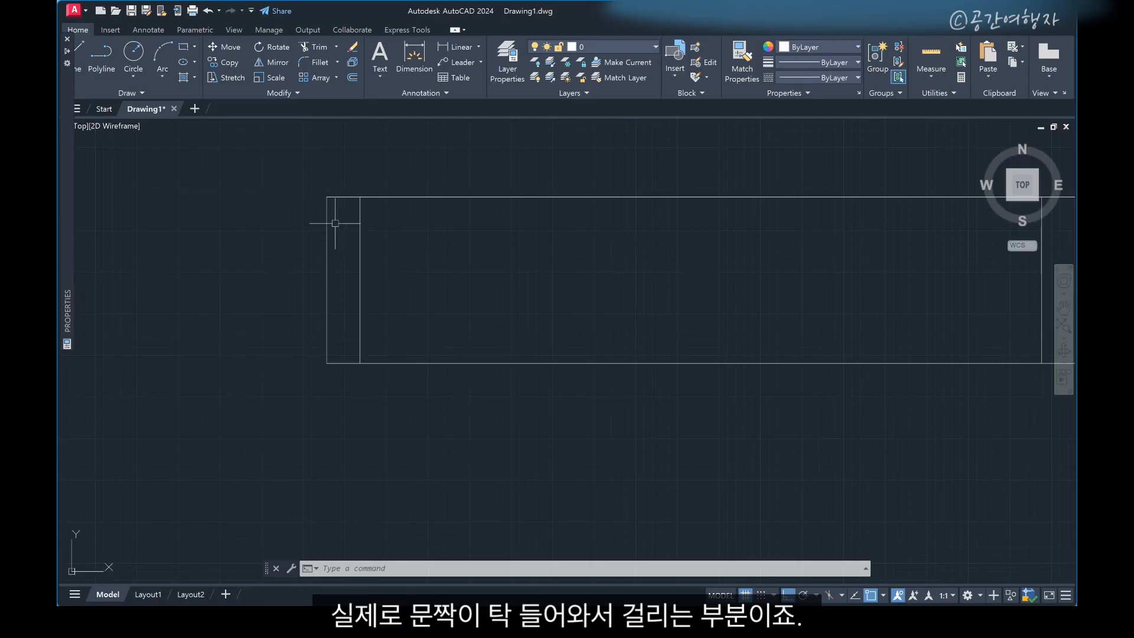
pyautogui.scroll(2, 320, 209)
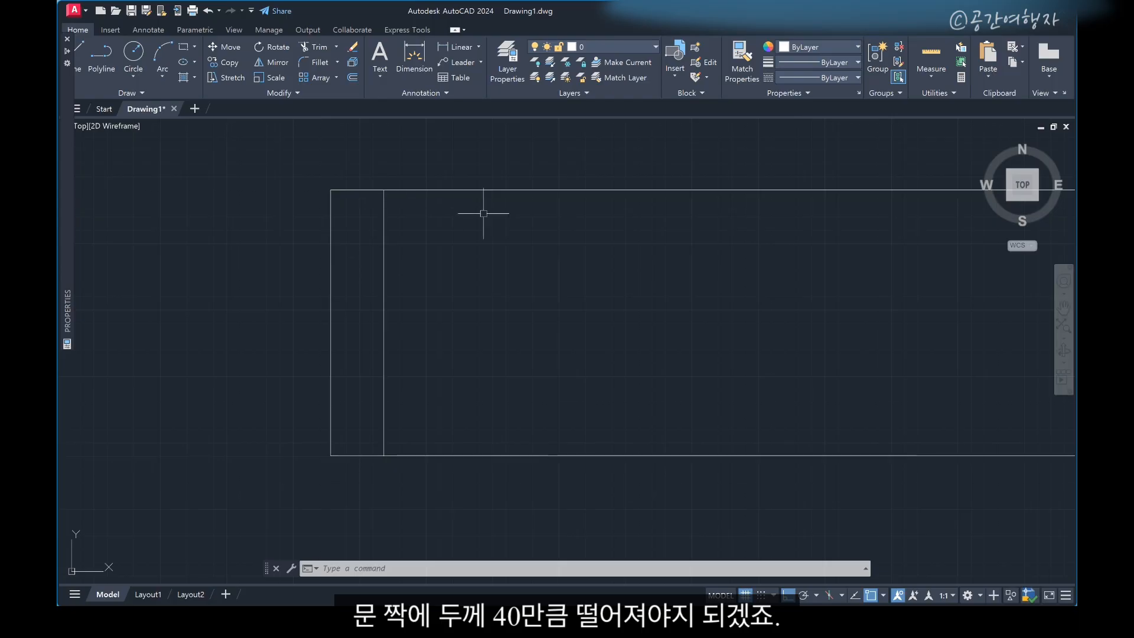
pyautogui.write('o')
pyautogui.press('Return')
pyautogui.press('Return')
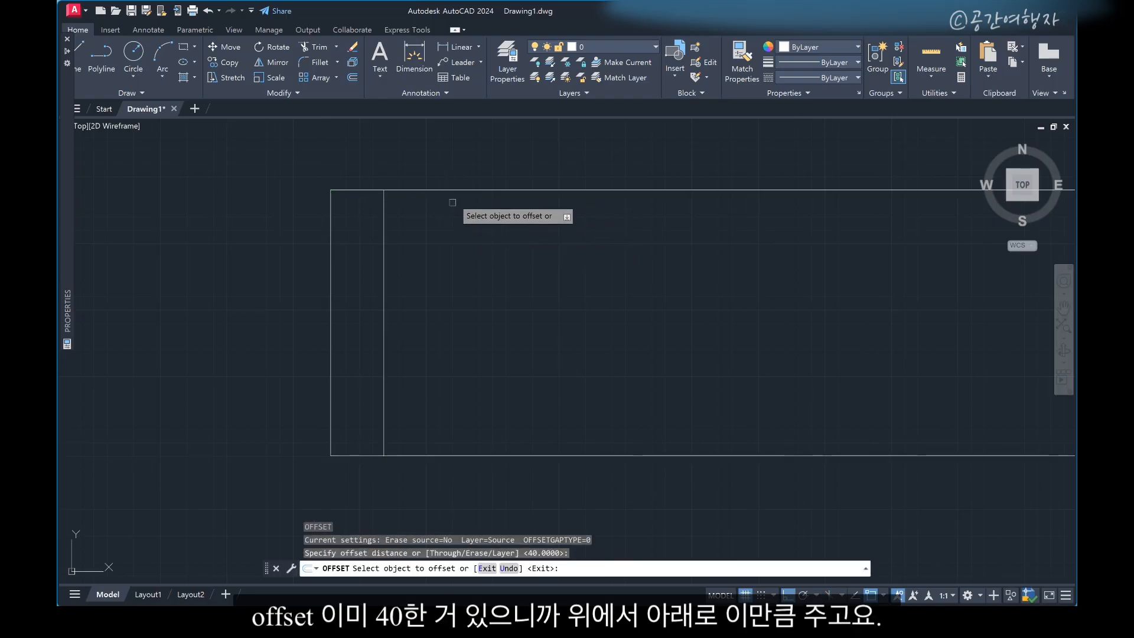
pyautogui.click(452, 190)
pyautogui.click(458, 218)
pyautogui.scroll(4, 326, 208)
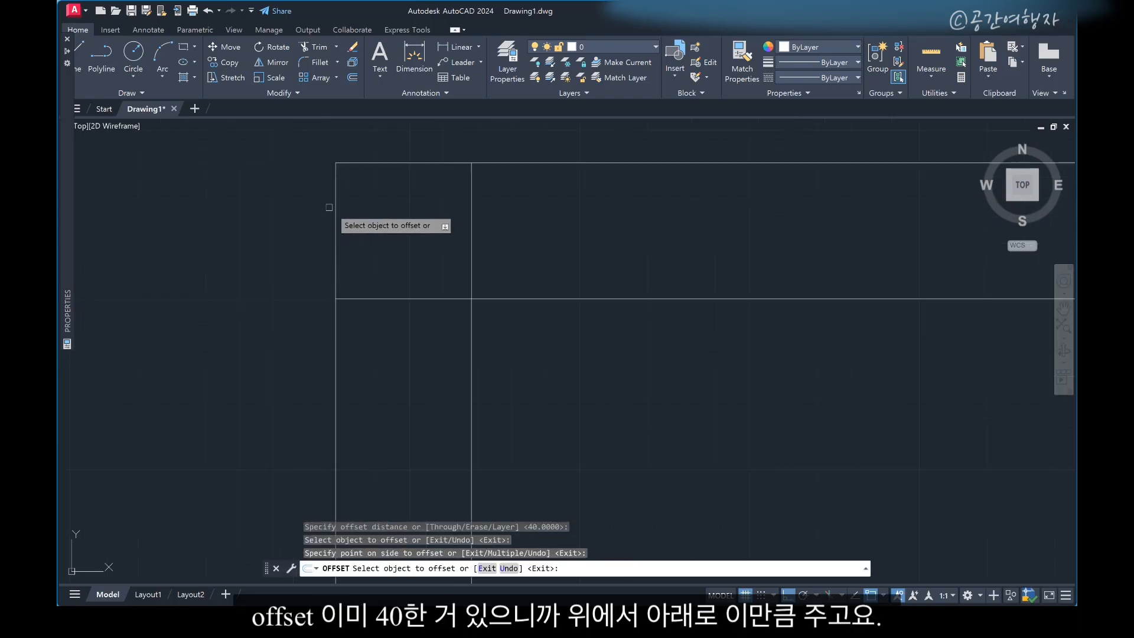
pyautogui.press('Escape')
# Step: Offset the outer left edge of the frame inward by 20 for the door stop rebate
pyautogui.write('o')
pyautogui.press('Return')
pyautogui.write('20')
pyautogui.press('Return')
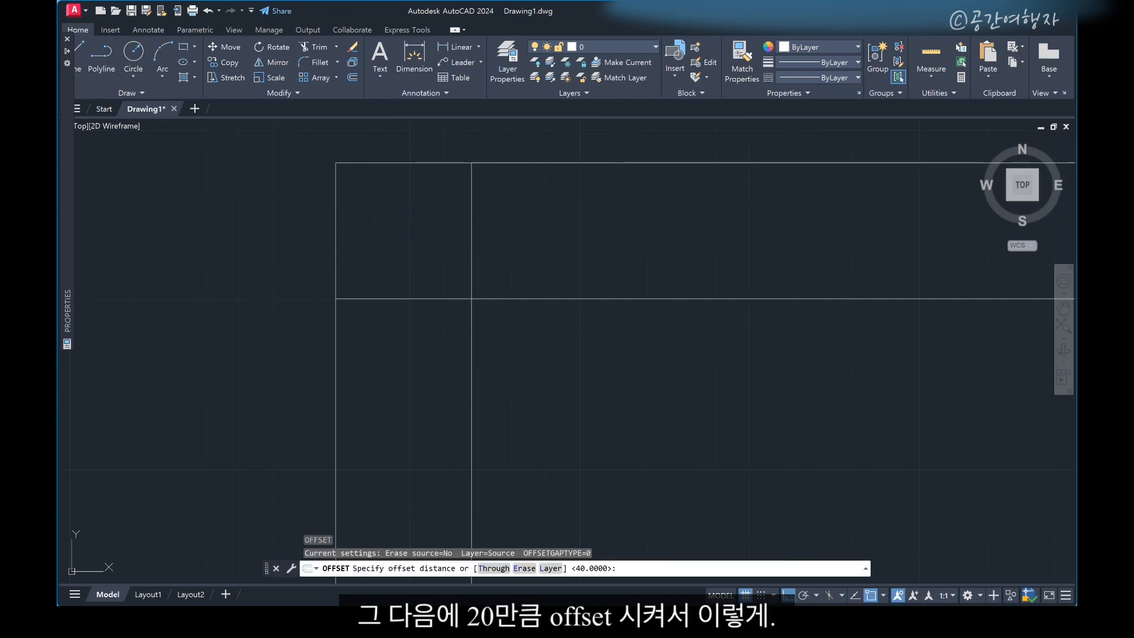
pyautogui.click(336, 207)
pyautogui.click(449, 229)
pyautogui.press('Escape')
# Step: Trim the surplus lines around the left jamb so that its top has a stepped door stop notch
pyautogui.scroll(-2, 472, 230)
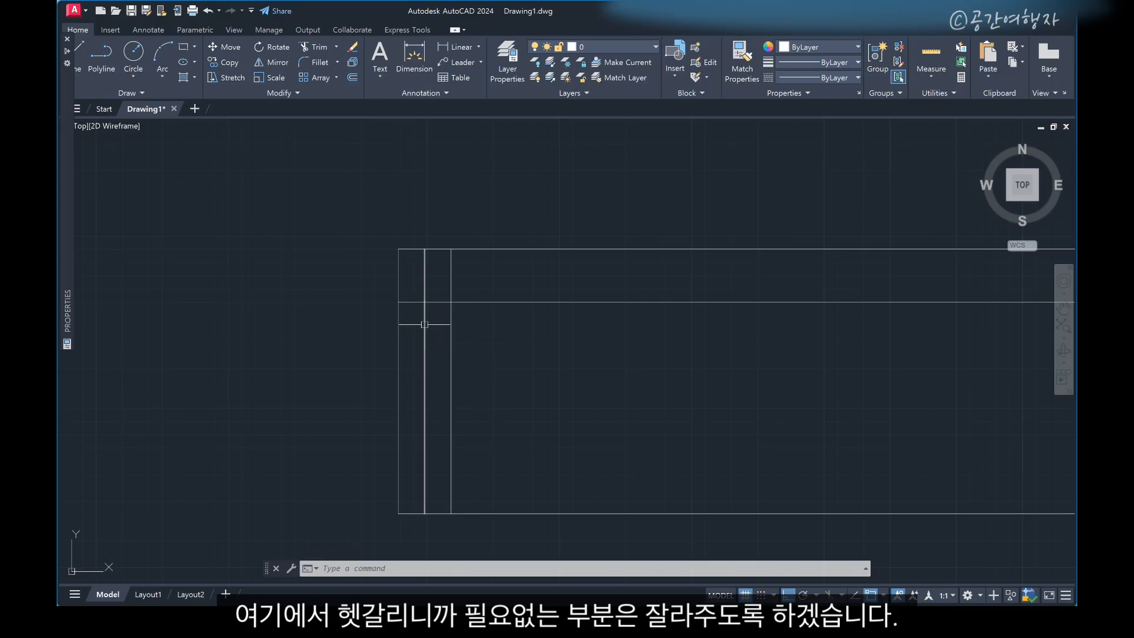
pyautogui.write('tr')
pyautogui.press('Return')
pyautogui.moveTo(415, 307)
pyautogui.mouseDown()
pyautogui.moveTo(408, 300)
pyautogui.moveTo(435, 271)
pyautogui.moveTo(480, 252)
pyautogui.mouseUp()
pyautogui.click(424, 317)
pyautogui.press('Return')
pyautogui.scroll(-5, 362, 275)
pyautogui.press('Escape')
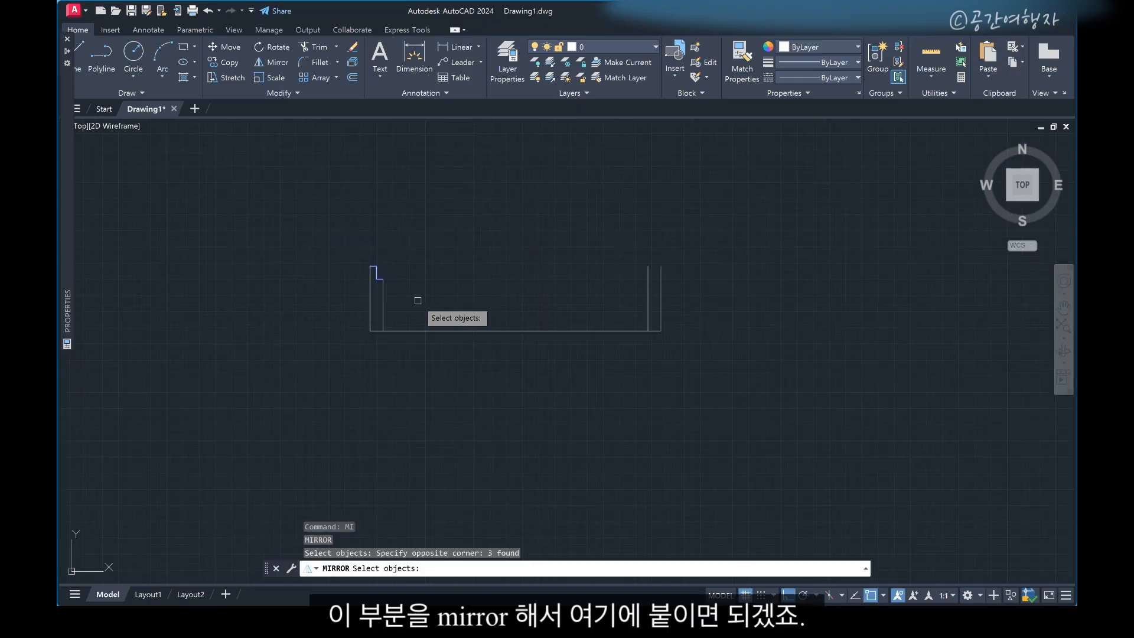
# Step: Mirror the left jamb's notch lines to the right jamb across a vertical axis through the bottom line's midpoint, keeping the originals
pyautogui.press('Return')
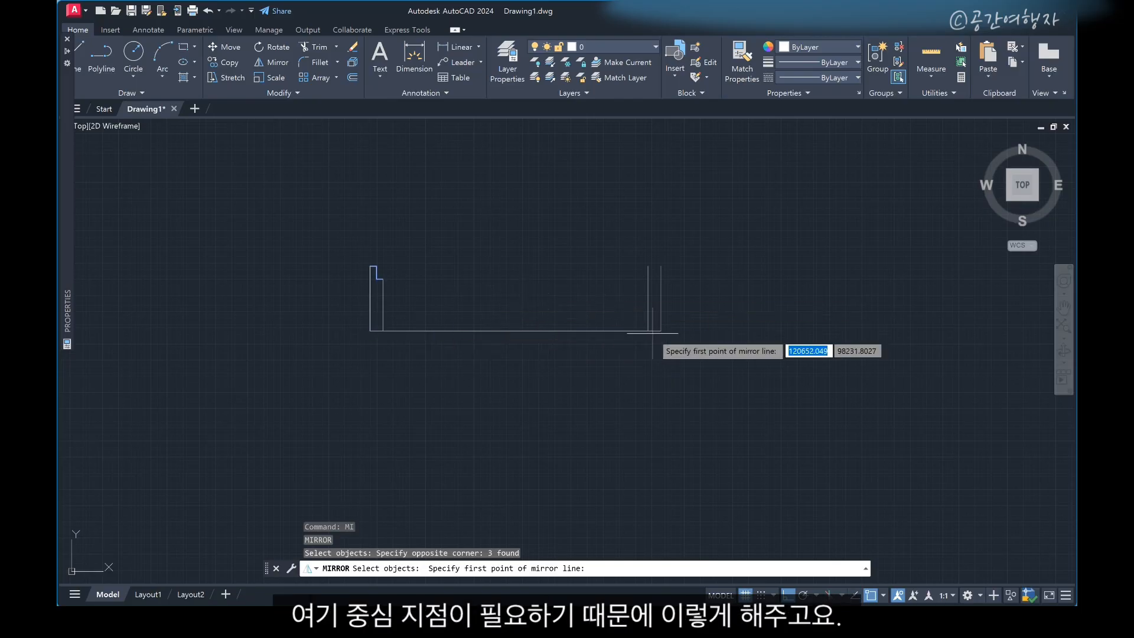
pyautogui.click(519, 331)
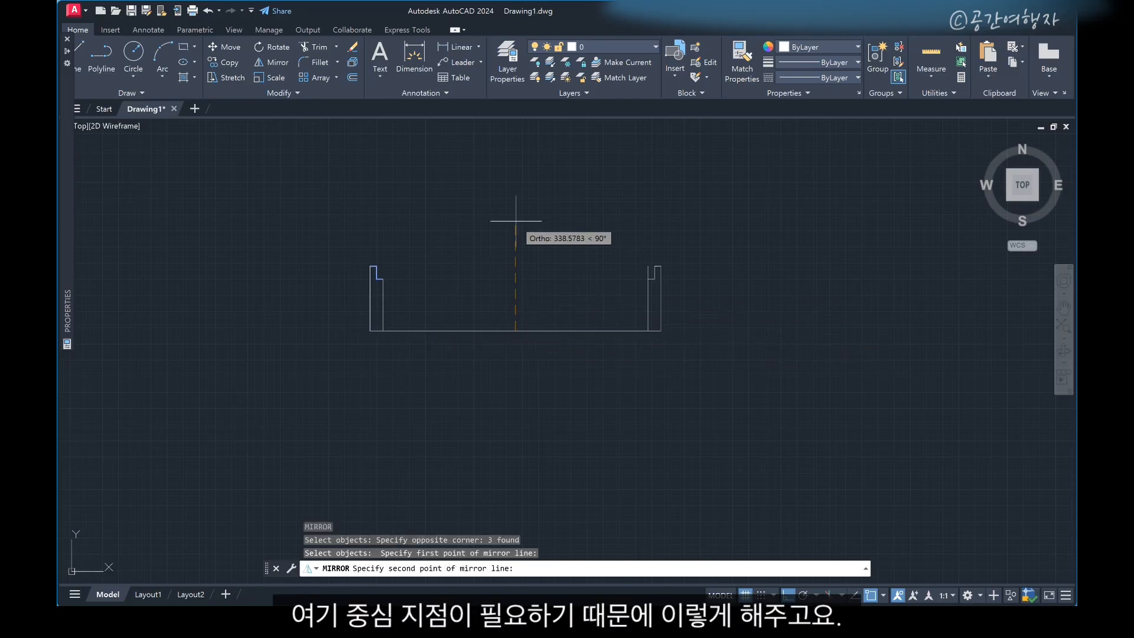
pyautogui.click(552, 211)
pyautogui.press('Return')
pyautogui.press('Escape')
pyautogui.scroll(6, 656, 266)
pyautogui.write('tr')
pyautogui.press('Return')
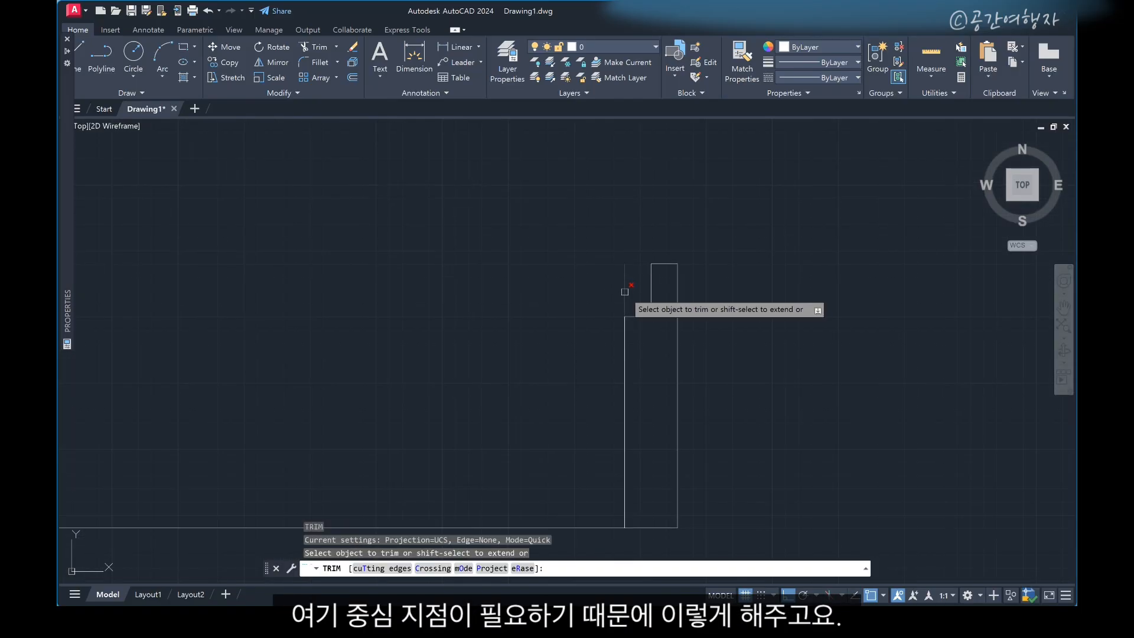
pyautogui.press('Escape')
pyautogui.press('Escape')
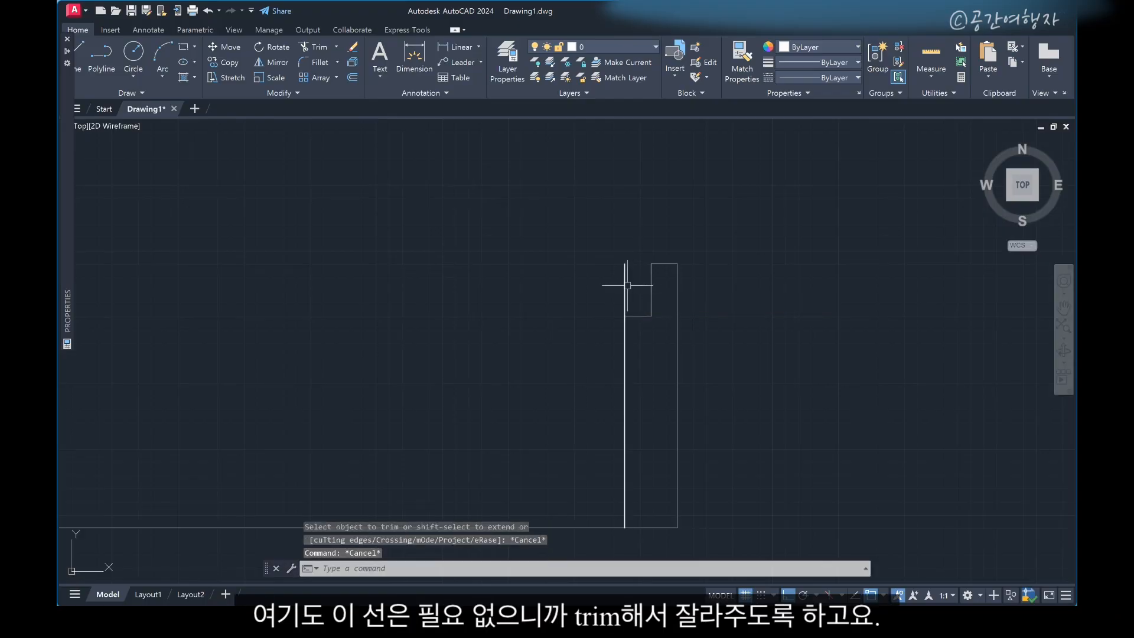
# Step: Trim the part of the right jamb's inner line that extends above the notch
pyautogui.write('tr')
pyautogui.press('Return')
pyautogui.click(626, 283)
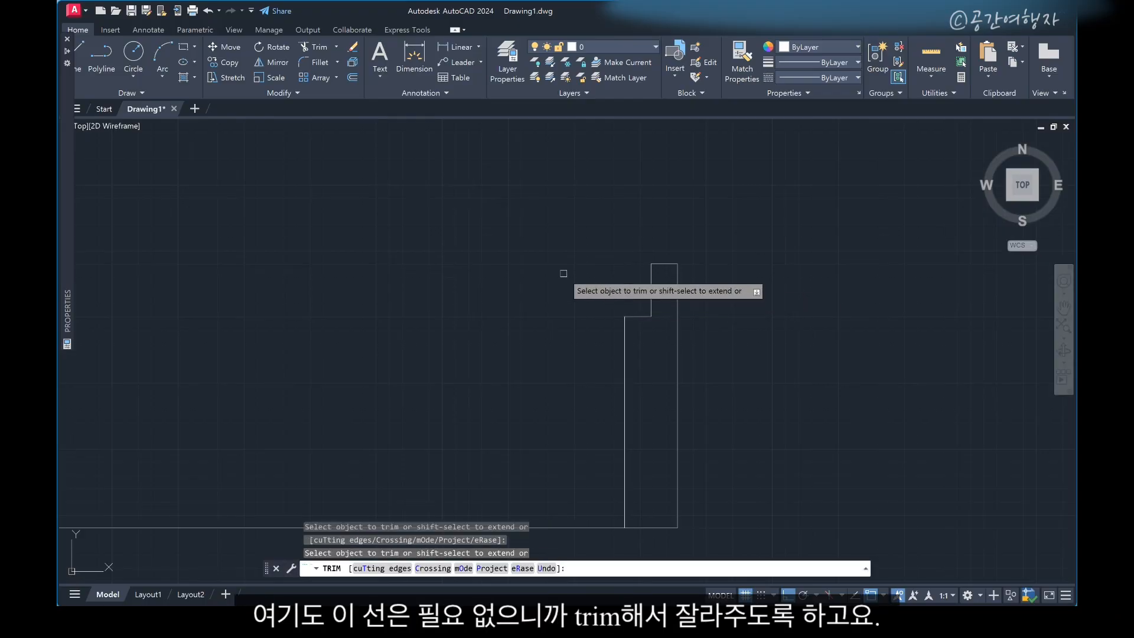
pyautogui.press('Escape')
# Step: Trim the bottom line between the two jambs to leave the door frame without a threshold
pyautogui.scroll(-5, 588, 272)
pyautogui.scroll(-2, 579, 324)
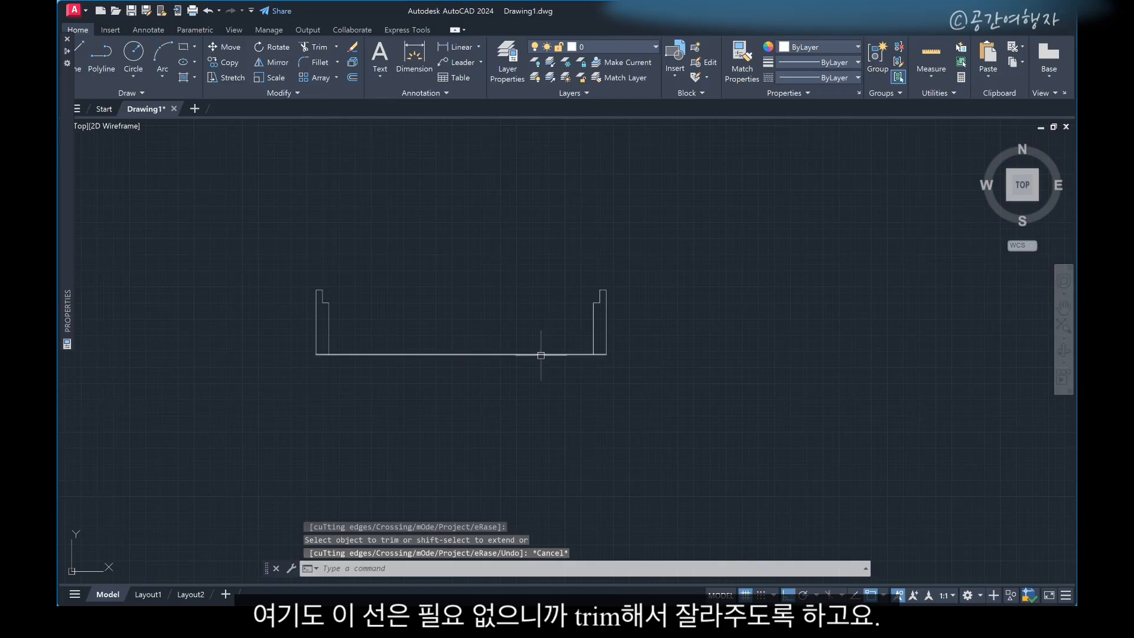
pyautogui.write('tr')
pyautogui.press('Return')
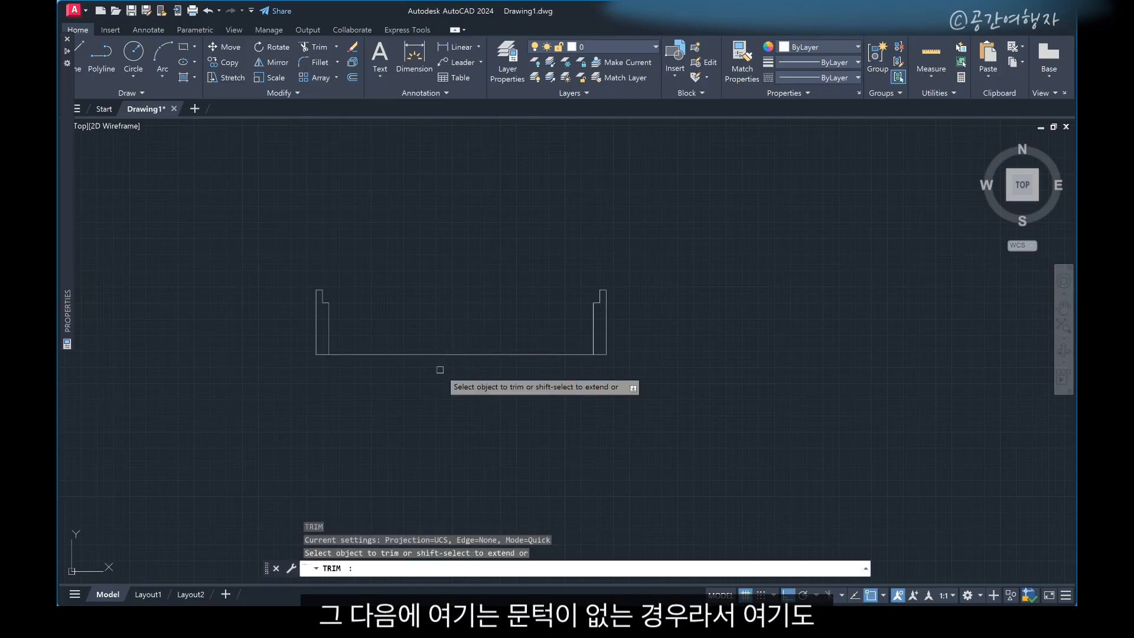
pyautogui.click(441, 352)
pyautogui.press('Escape')
# Step: Draw the closed door leaf as a rectangle from the left jamb's upper notch corner to the right jamb's inner notch corner
pyautogui.scroll(2, 384, 280)
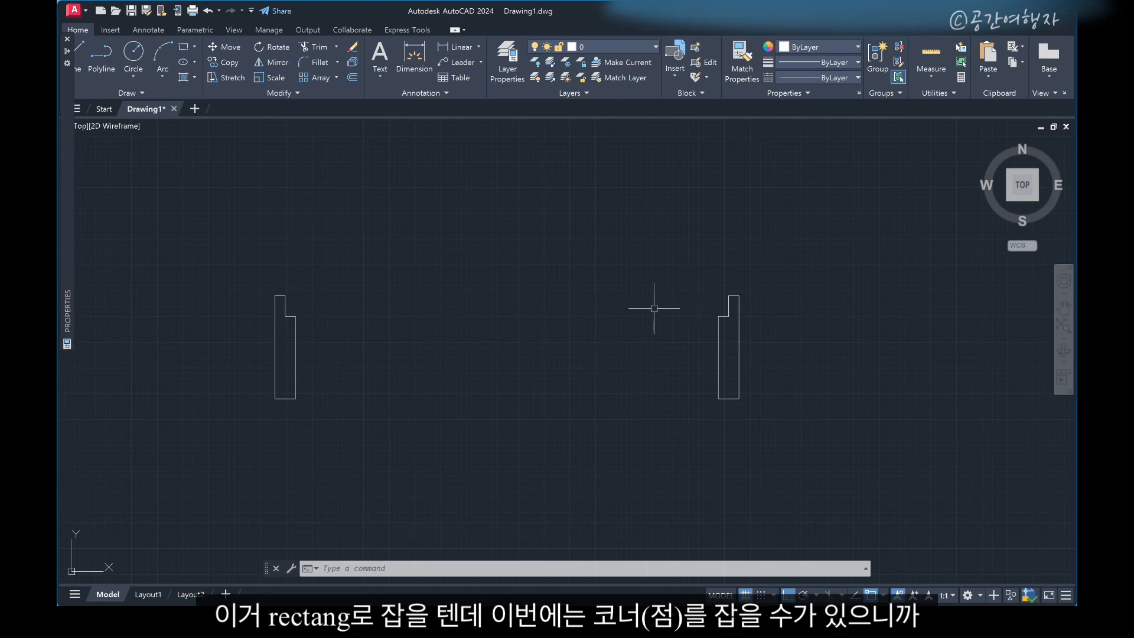
pyautogui.write('rec')
pyautogui.press('Return')
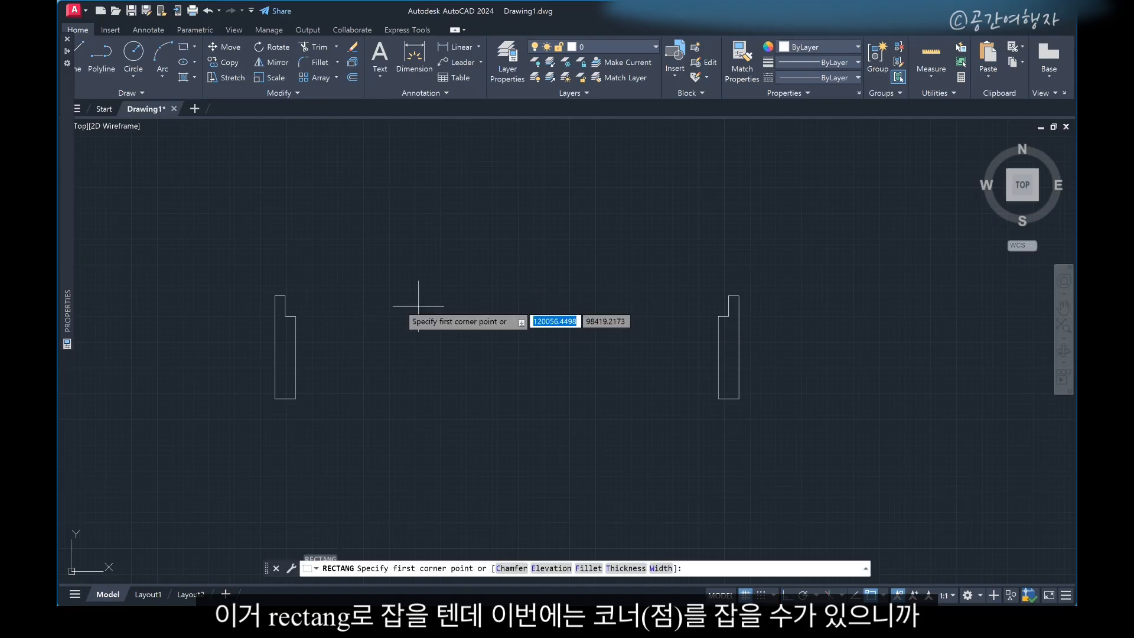
pyautogui.click(285, 295)
pyautogui.scroll(4, 703, 322)
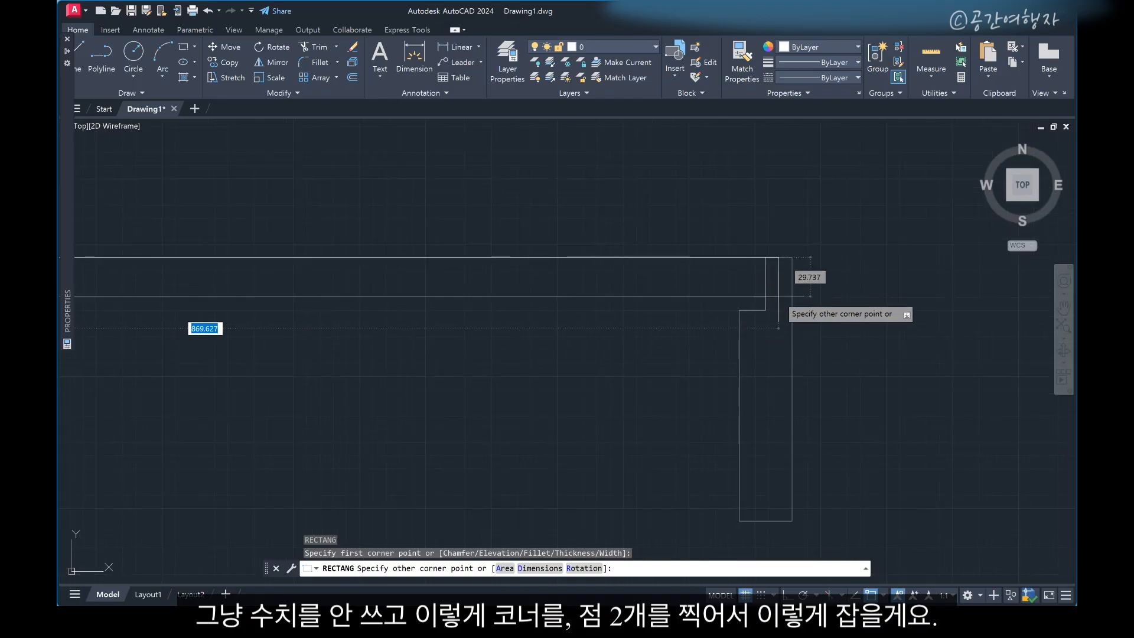
pyautogui.click(766, 310)
# Step: Rotate the door leaf by 270° about its upper right corner at the right jamb to stand it open
pyautogui.scroll(-6, 768, 355)
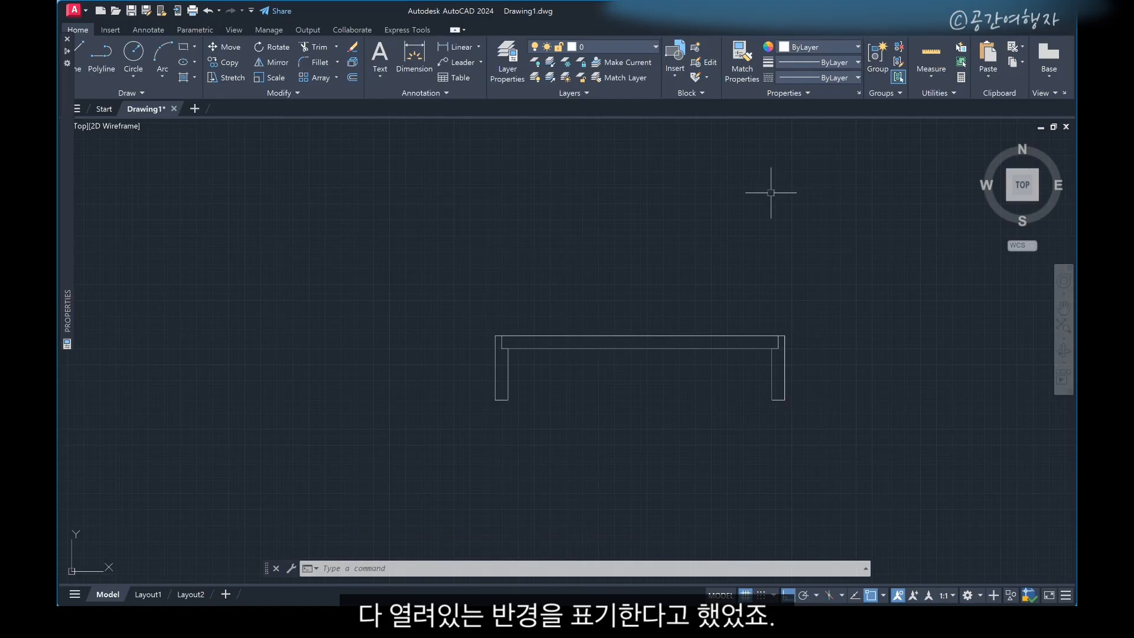
pyautogui.moveTo(537, 374); pyautogui.dragTo(468, 385, button='middle')
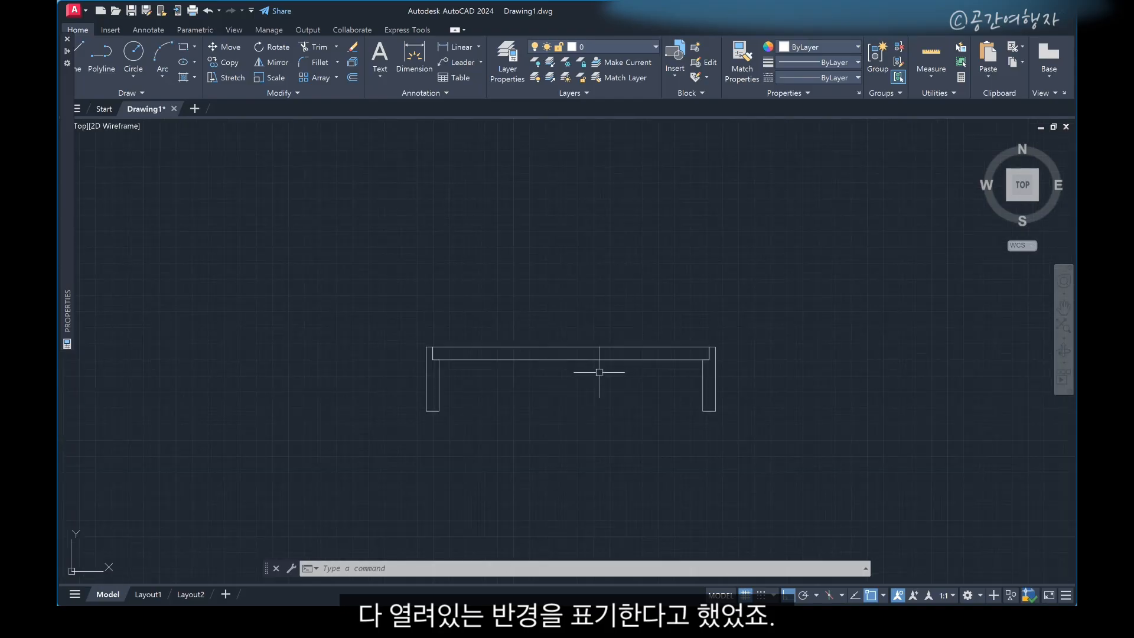
pyautogui.write('ro')
pyautogui.press('Return')
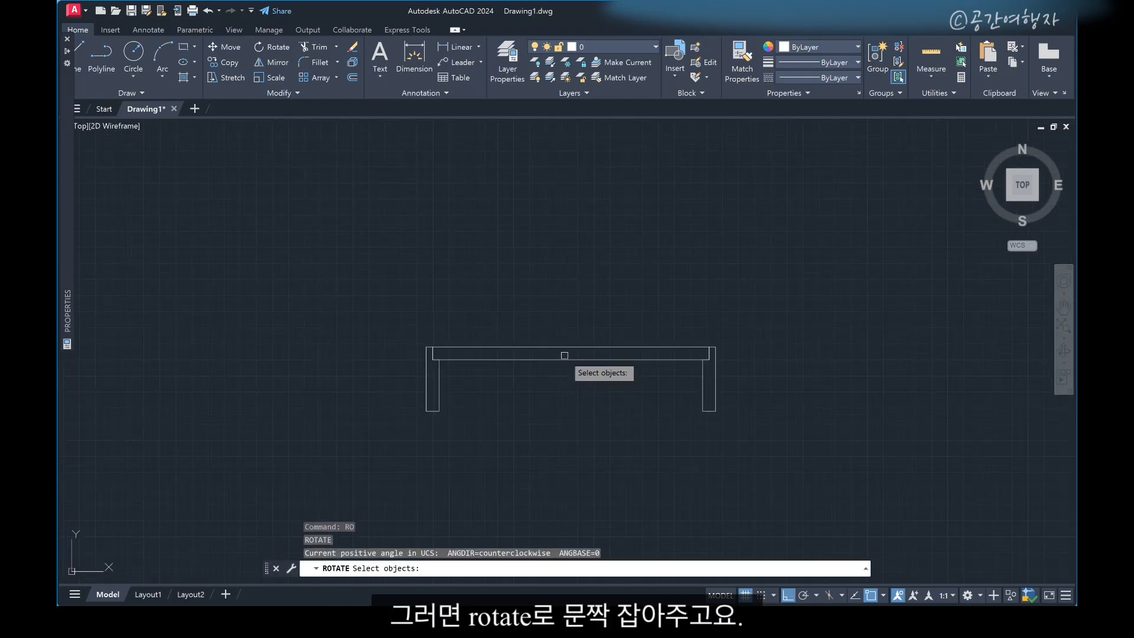
pyautogui.click(565, 360)
pyautogui.press('Return')
pyautogui.scroll(5, 710, 346)
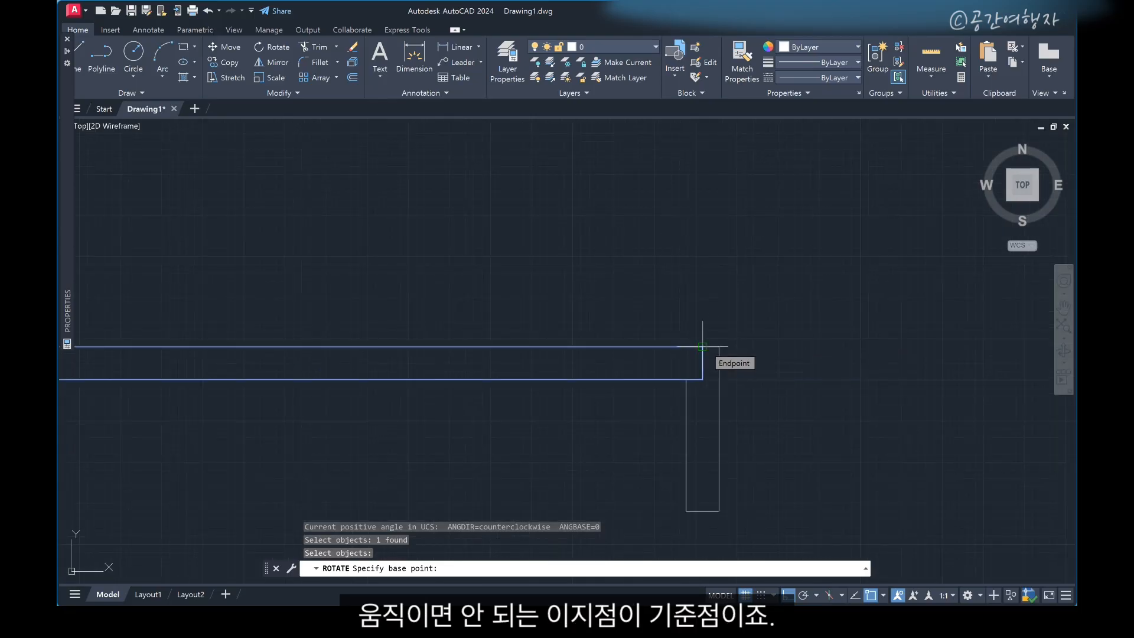
pyautogui.click(702, 347)
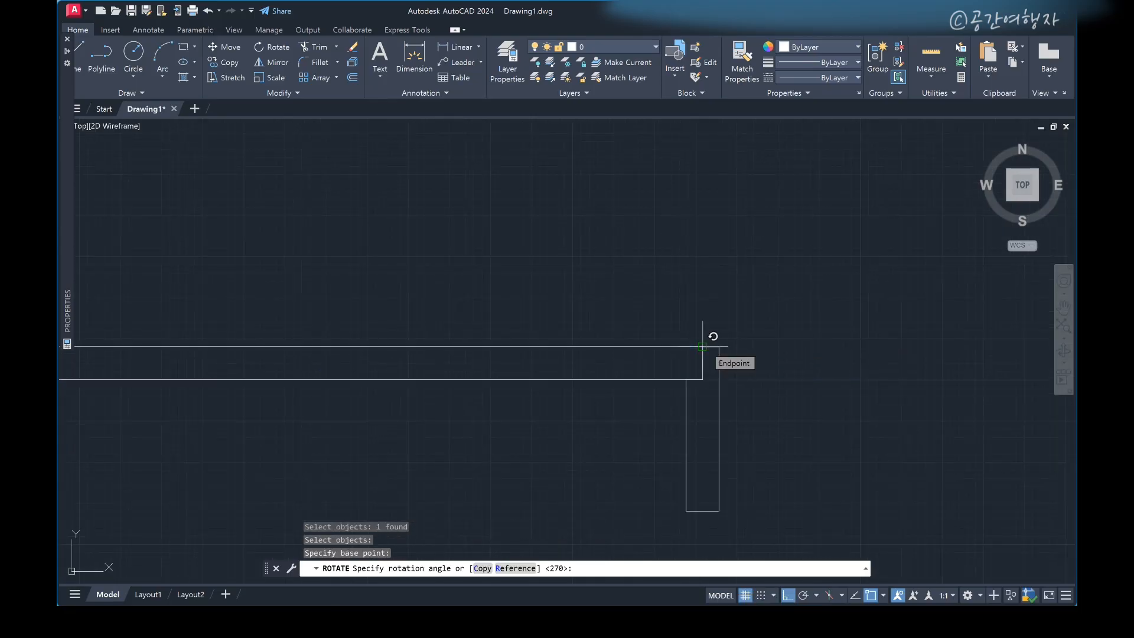
pyautogui.scroll(-5, 706, 342)
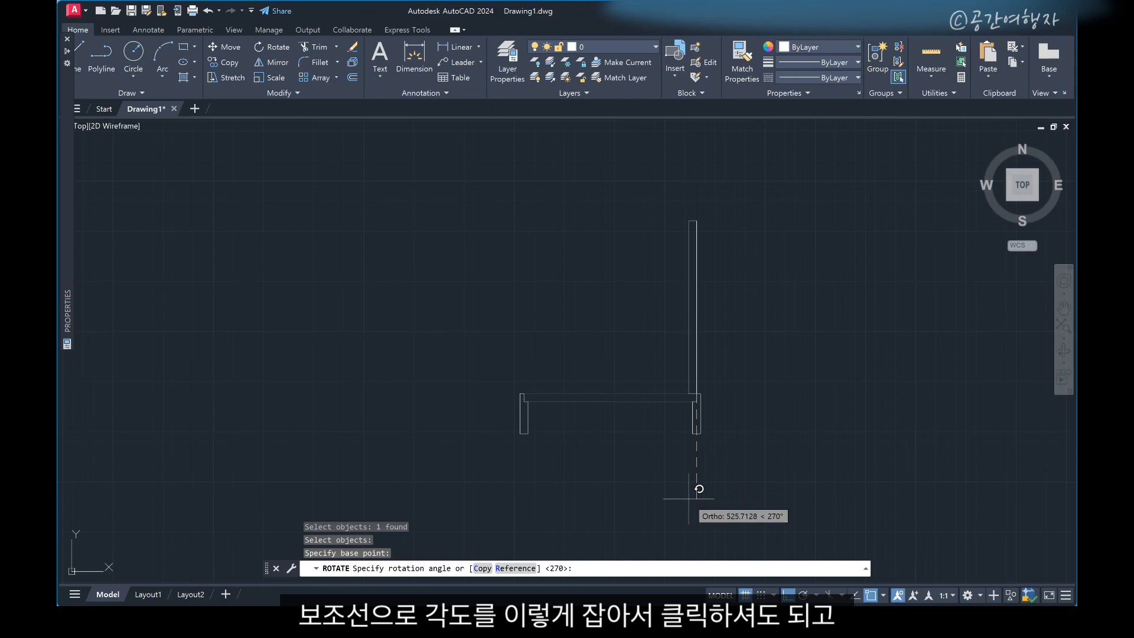
pyautogui.click(698, 488)
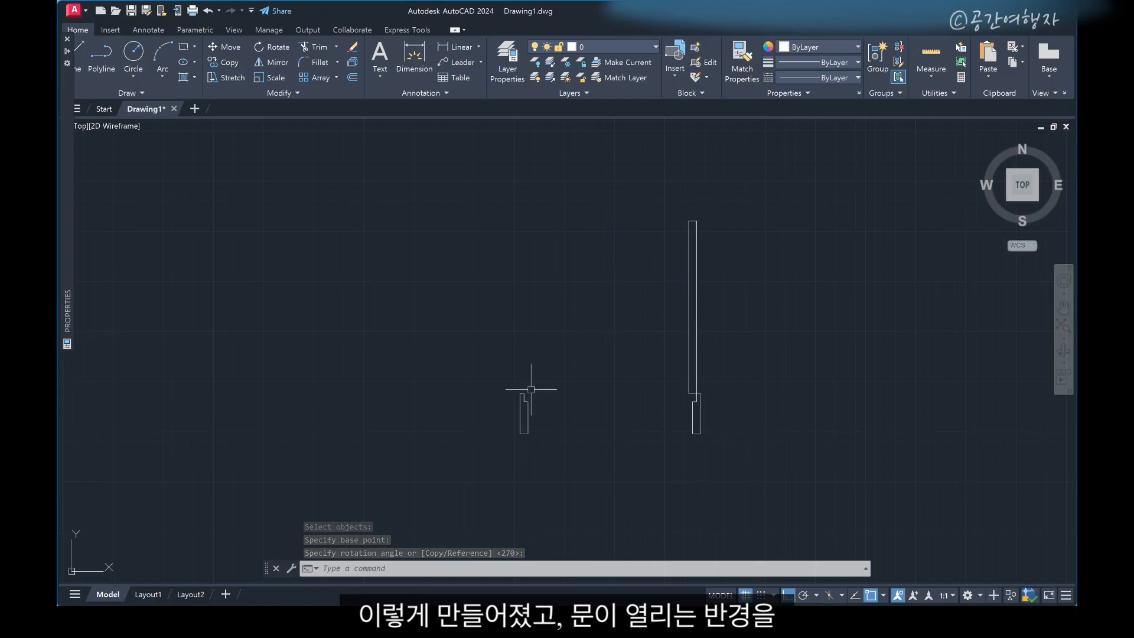
# Step: Draw the door's swing arc from the left jamb's upper notch corner through the open leaf's top left corner to its top right corner
pyautogui.write('ARC')
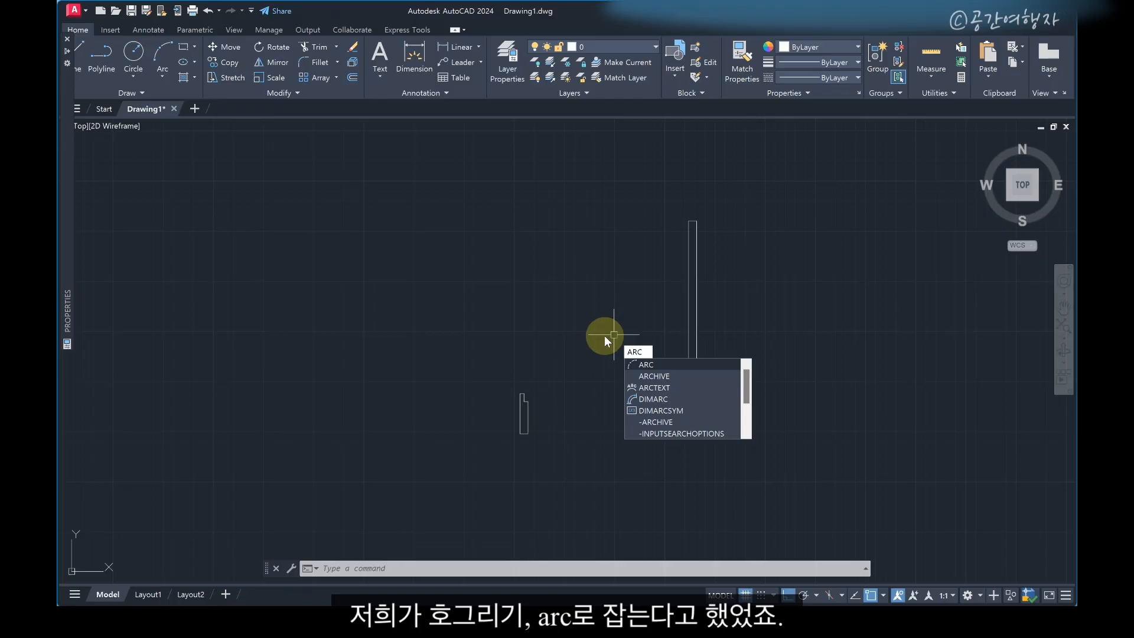
pyautogui.press('Return')
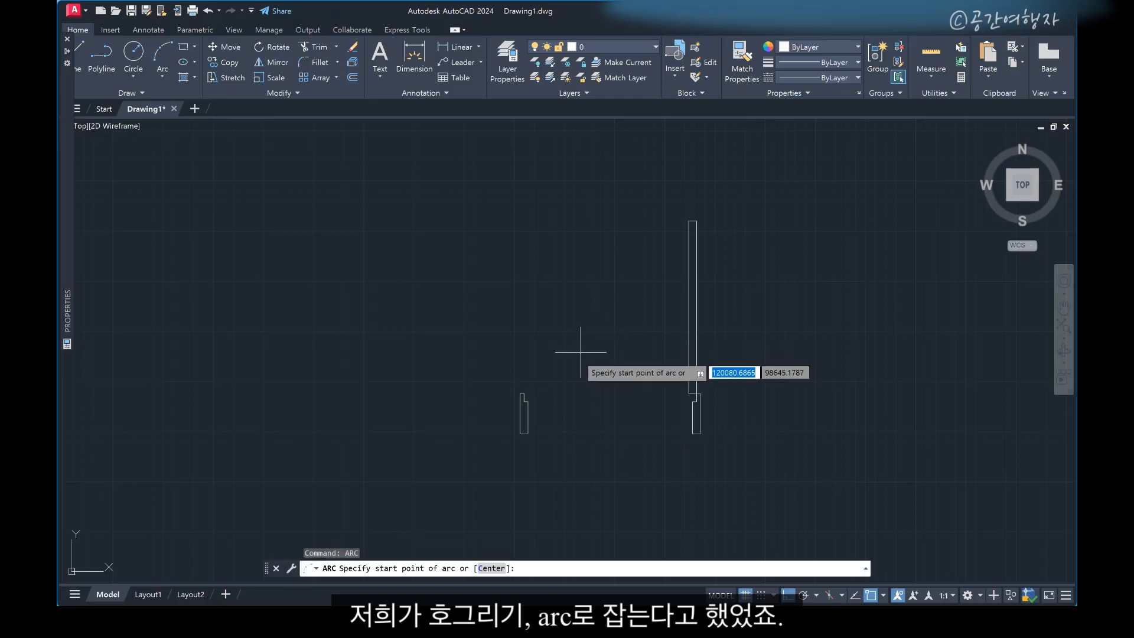
pyautogui.click(523, 395)
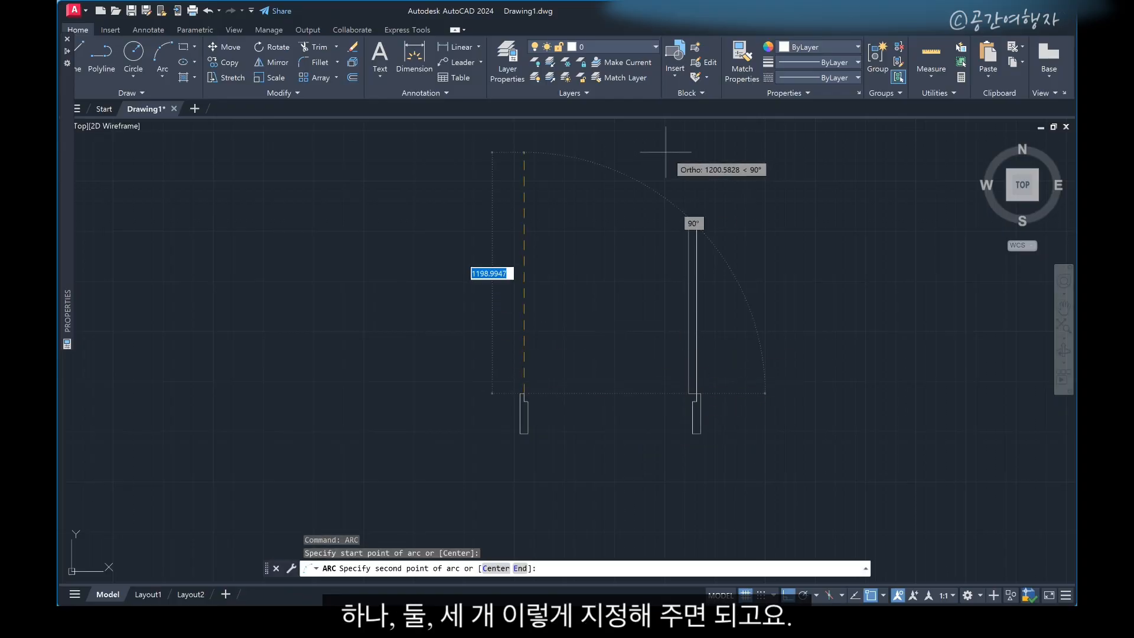
pyautogui.scroll(2, 700, 269)
pyautogui.click(699, 269)
pyautogui.click(720, 269)
pyautogui.scroll(-6, 505, 303)
pyautogui.press('Return')
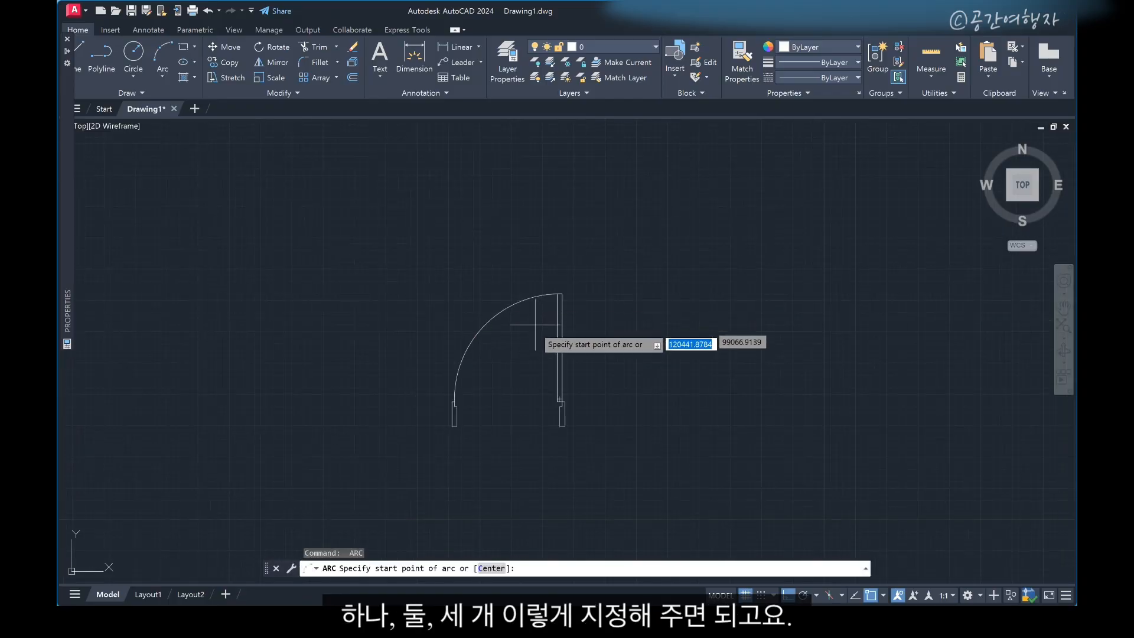
pyautogui.scroll(2, 503, 341)
pyautogui.scroll(3, 632, 312)
pyautogui.scroll(-1, 587, 274)
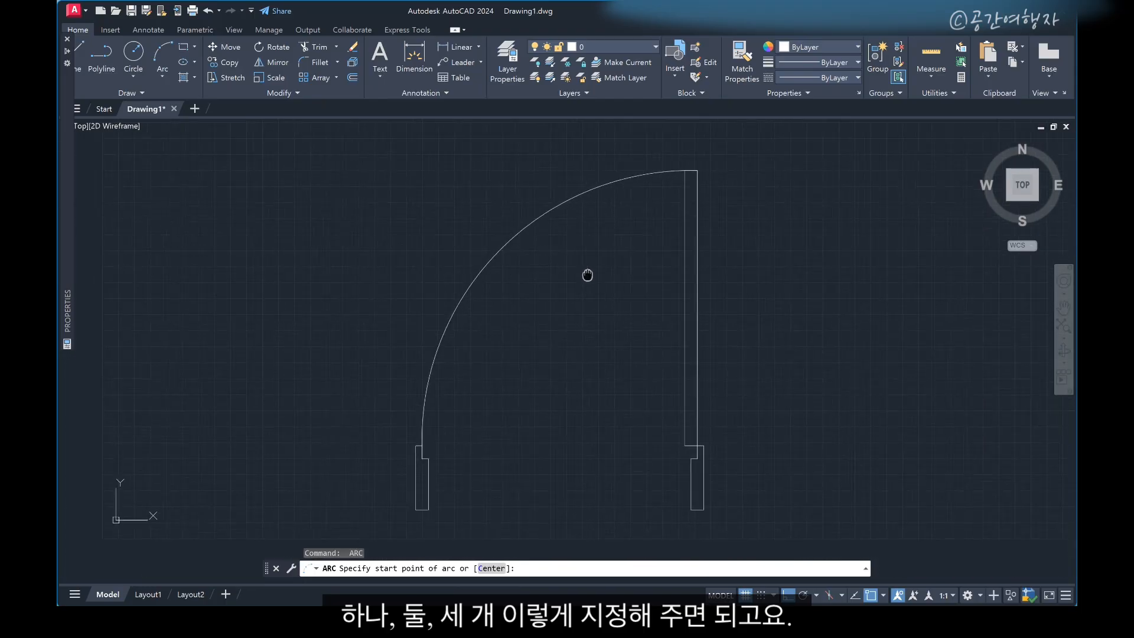
pyautogui.press('Escape')
pyautogui.click(512, 241)
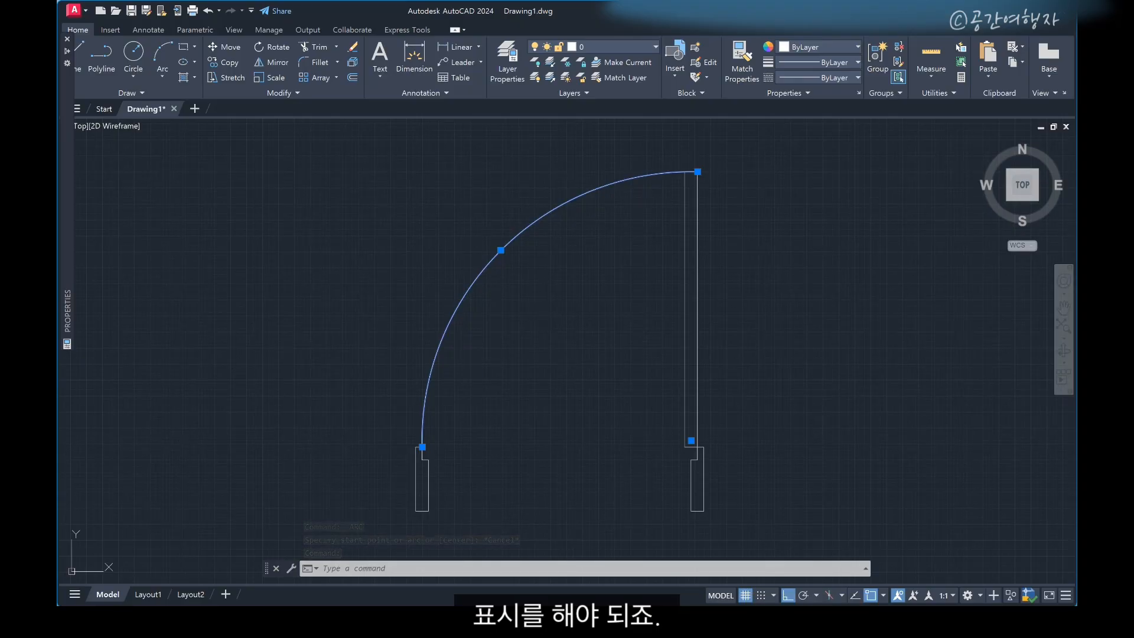
pyautogui.press('Escape')
pyautogui.click(522, 259)
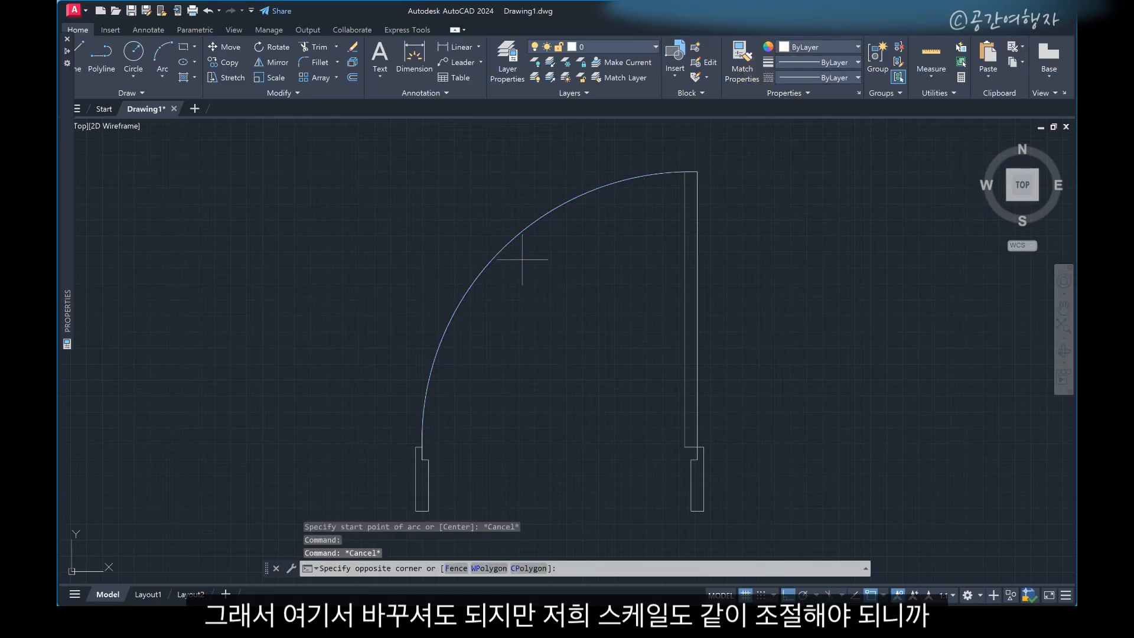
pyautogui.click(487, 260)
pyautogui.press('Escape')
# Step: Change the swing arc's properties to the CENTER linetype with a linetype scale of 3
pyautogui.write('P')
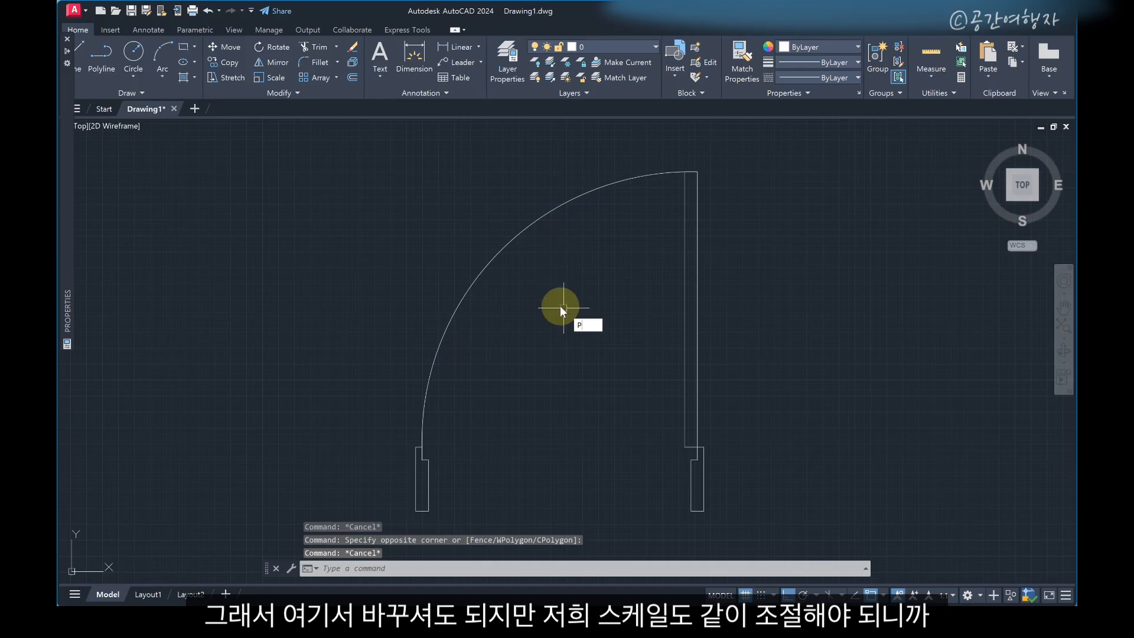
pyautogui.write('R')
pyautogui.press('Return')
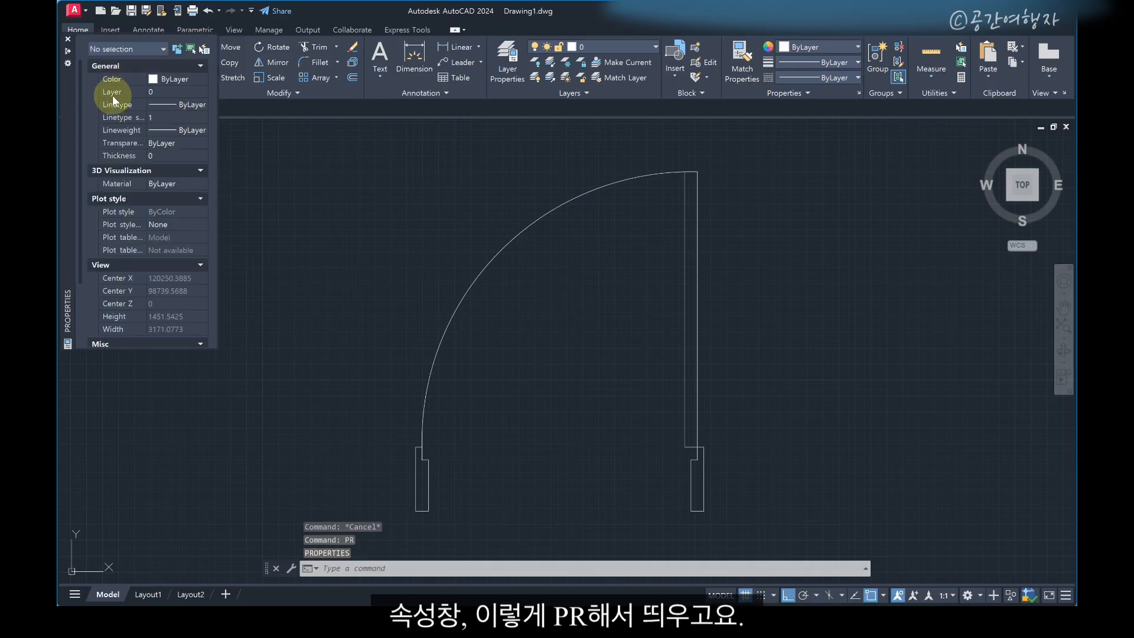
pyautogui.click(499, 249)
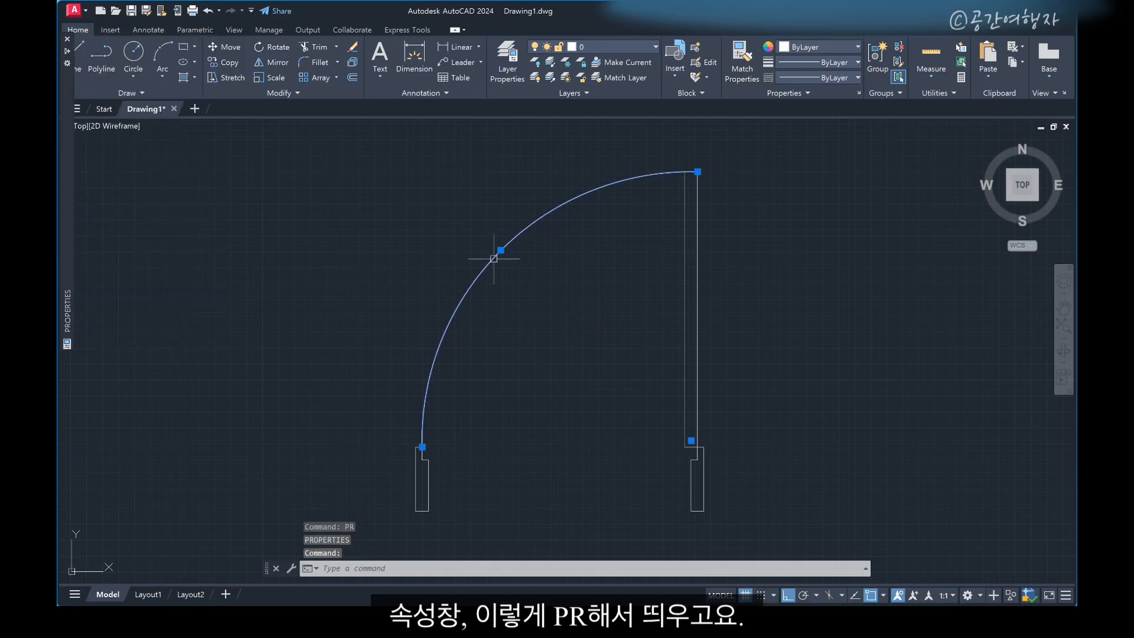
pyautogui.moveTo(63, 53)
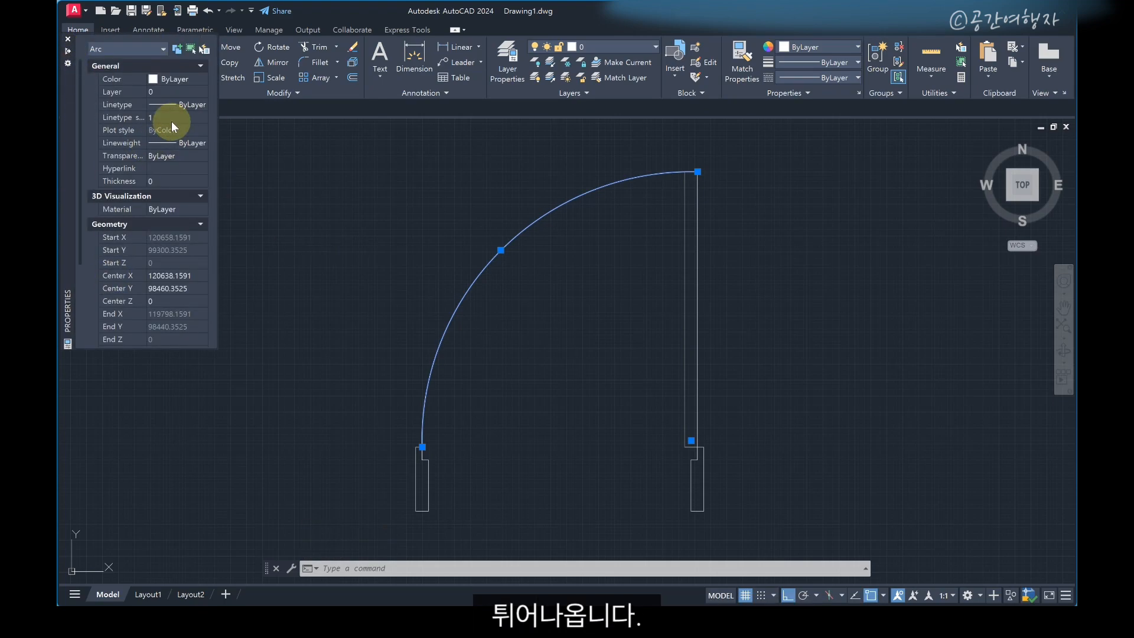
pyautogui.click(206, 103)
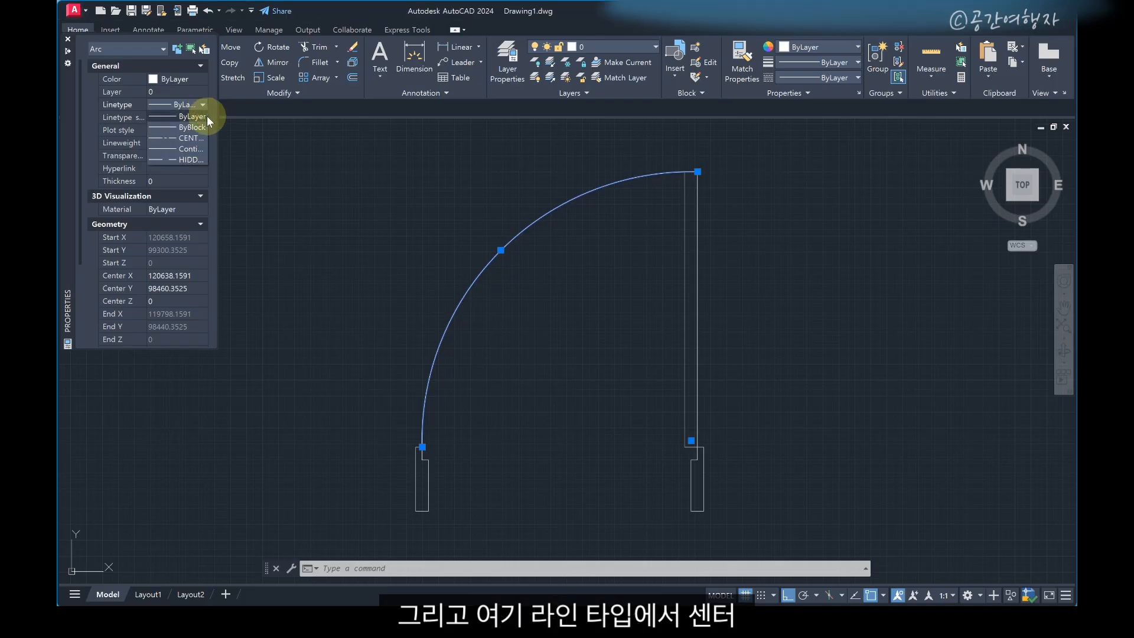
pyautogui.click(199, 139)
pyautogui.click(177, 118)
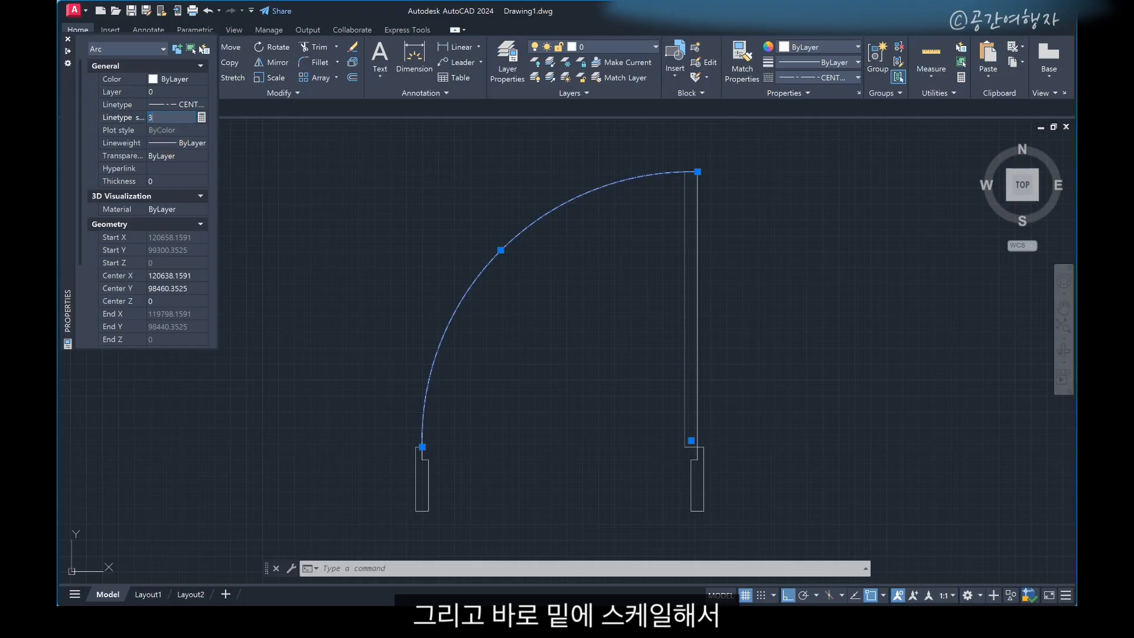
pyautogui.write('3')
pyautogui.press('Return')
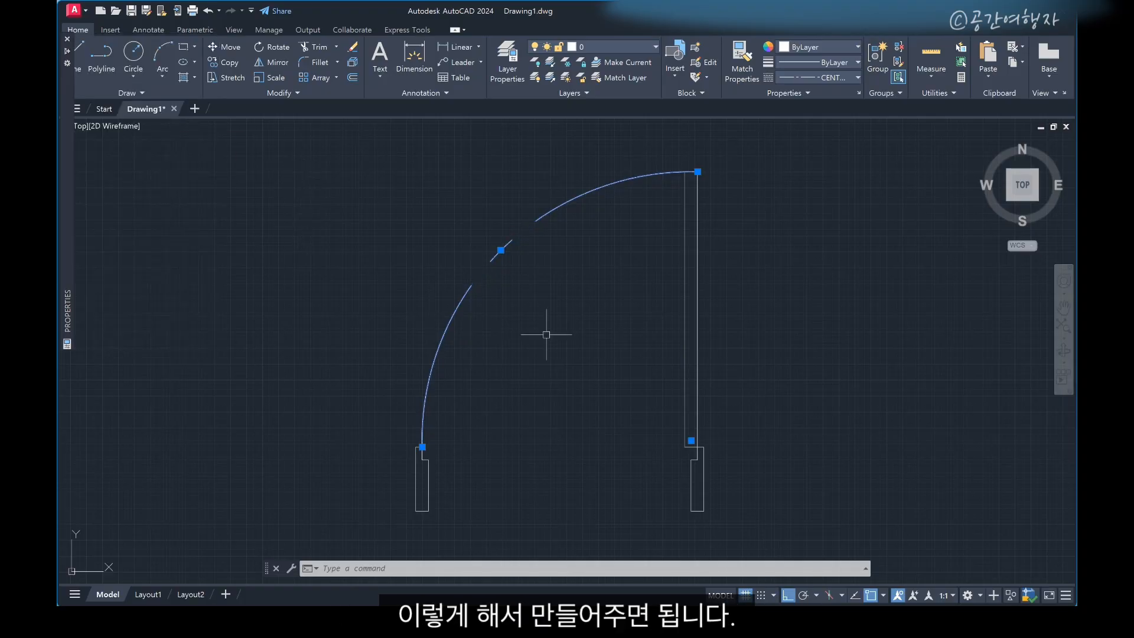
pyautogui.press('Escape')
pyautogui.moveTo(68, 56)
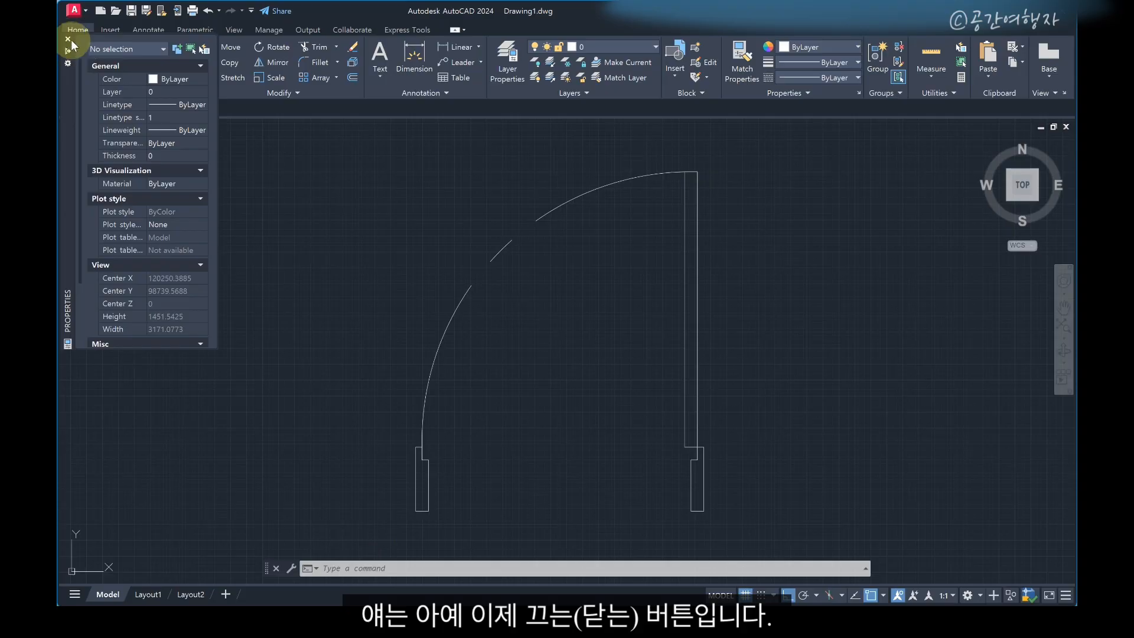
# Step: Draw vertical projection lines straight down from the left jamb's outer and inner edges for the elevation
pyautogui.scroll(-5, 467, 288)
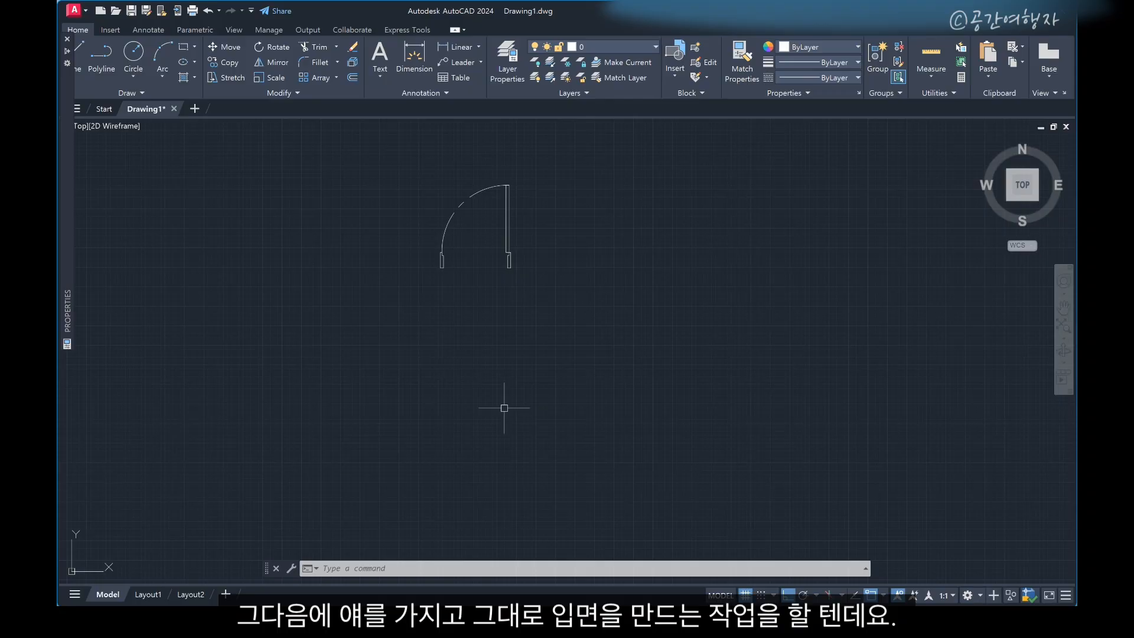
pyautogui.scroll(-2, 489, 300)
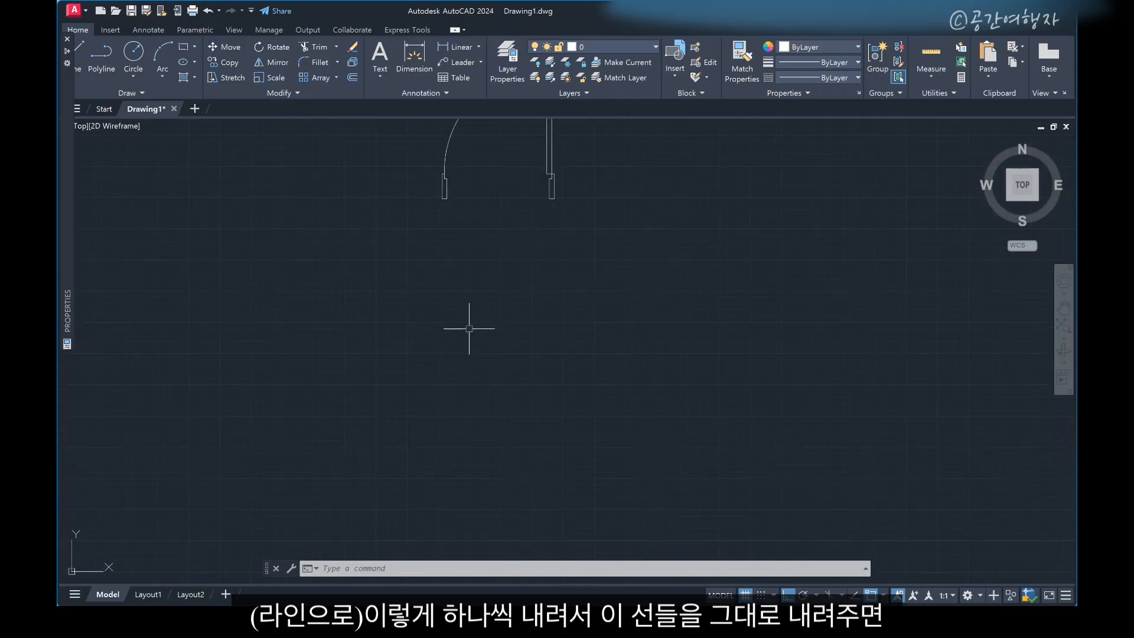
pyautogui.press('space')
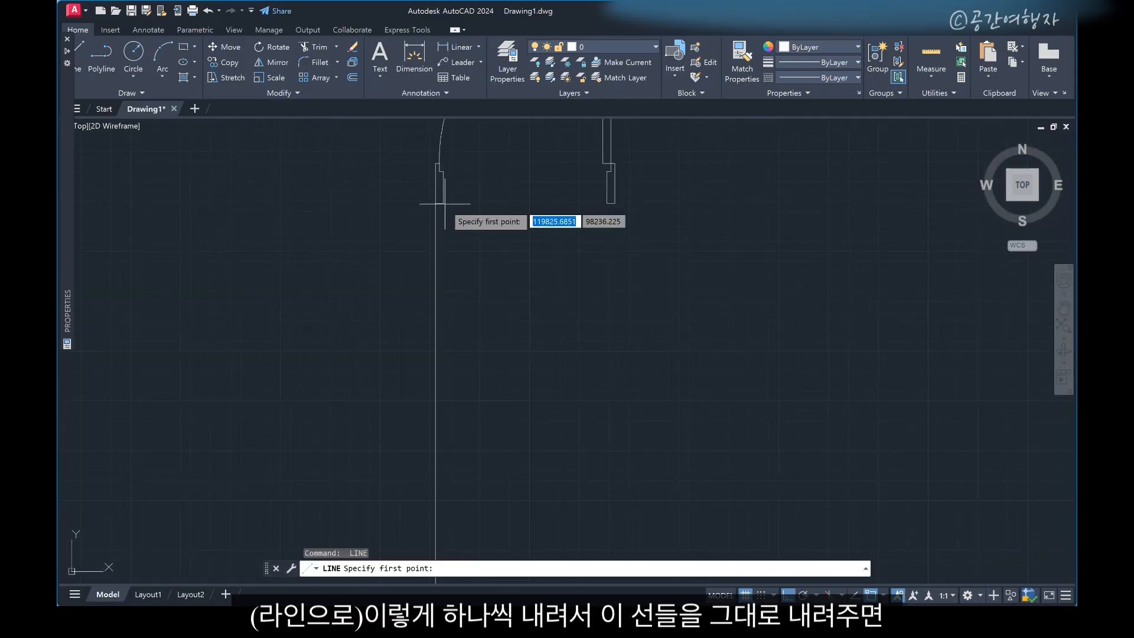
pyautogui.click(444, 203)
pyautogui.scroll(-2, 453, 144)
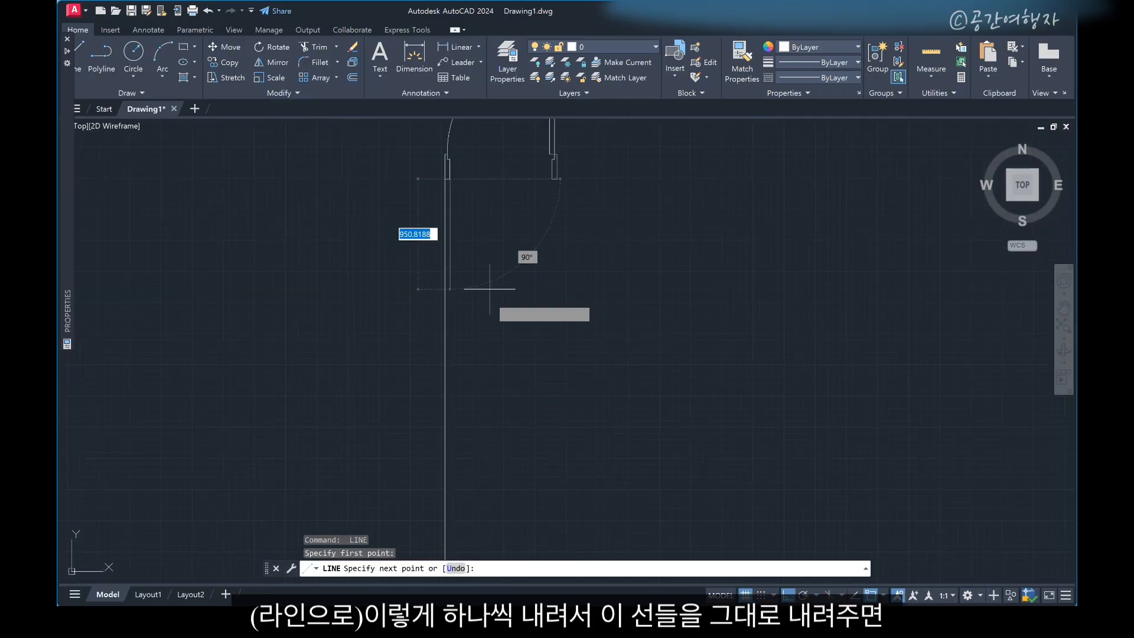
pyautogui.scroll(-2, 489, 252)
pyautogui.click(482, 430)
pyautogui.press('space')
# Step: Draw vertical projection lines straight down from the right jamb's inner and outer edges
pyautogui.press('space')
pyautogui.scroll(5, 524, 203)
pyautogui.click(544, 200)
pyautogui.scroll(-5, 538, 135)
pyautogui.click(527, 379)
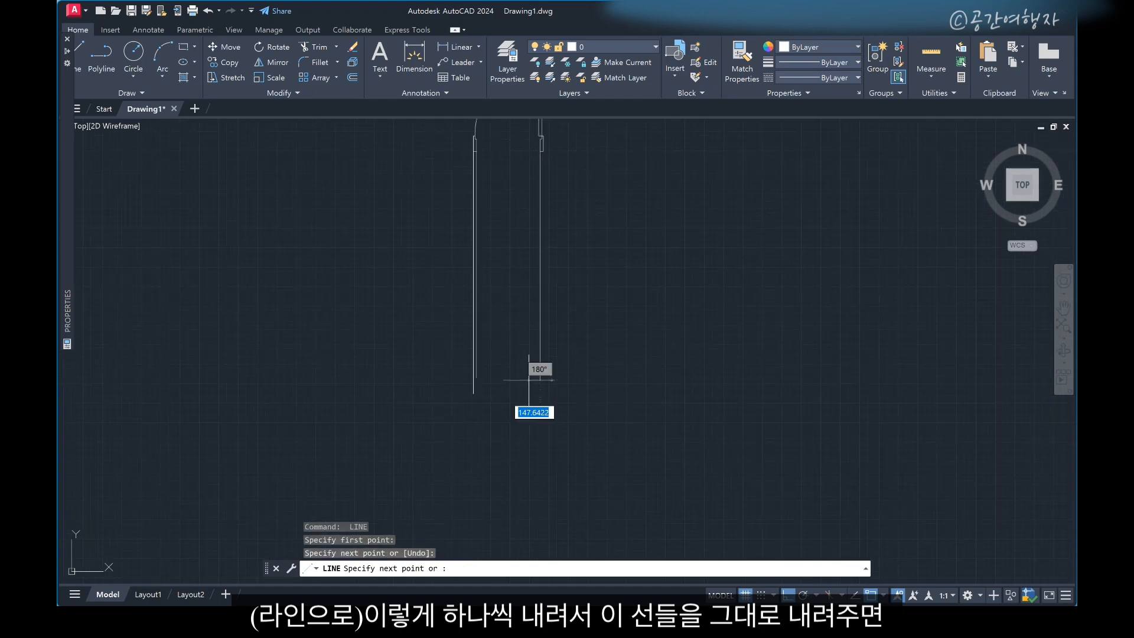
pyautogui.press('space')
pyautogui.press('space')
pyautogui.scroll(6, 545, 149)
pyautogui.click(566, 145)
pyautogui.scroll(-8, 588, 355)
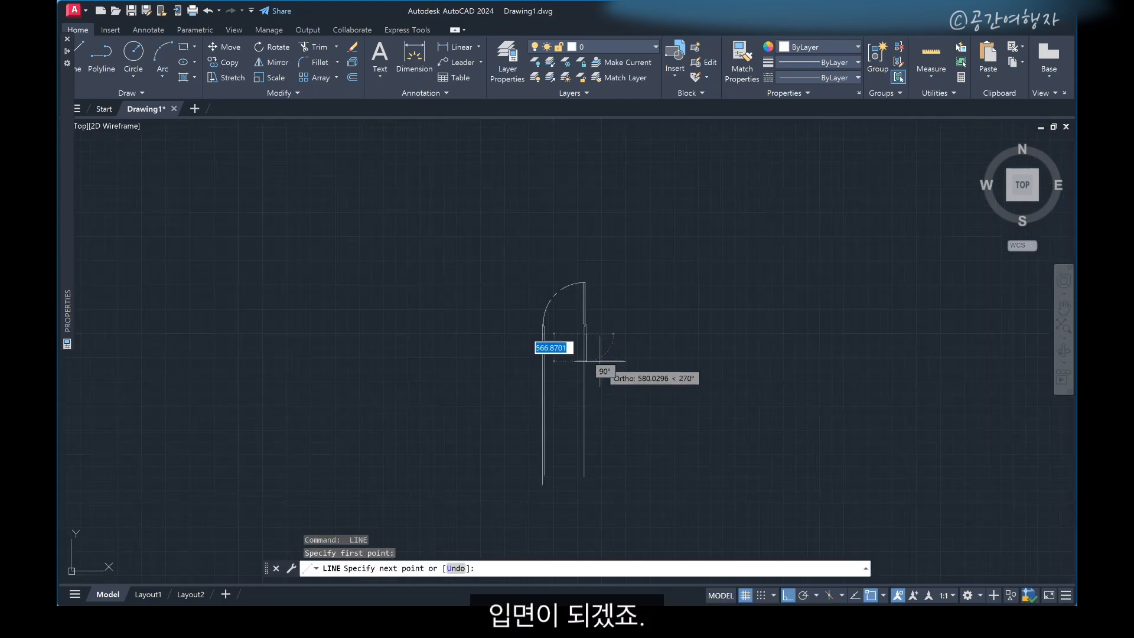
pyautogui.click(595, 462)
pyautogui.press('Escape')
# Step: Draw a horizontal line across all four projection lines just below the plan as the elevation's top edge
pyautogui.scroll(4, 557, 385)
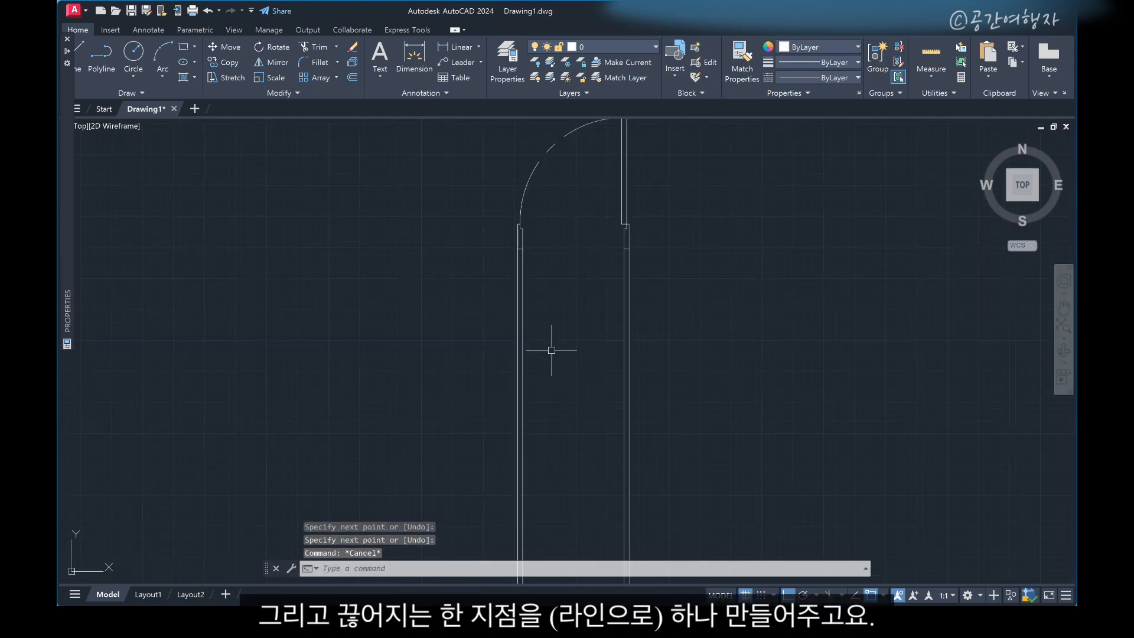
pyautogui.press('space')
pyautogui.click(495, 287)
pyautogui.click(666, 287)
pyautogui.press('Escape')
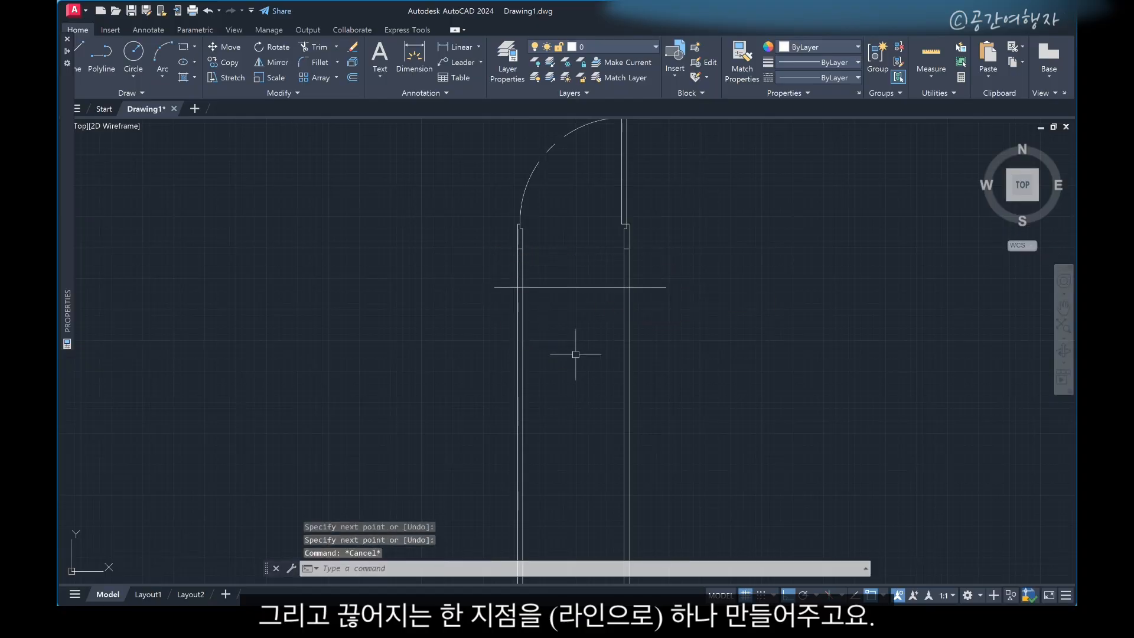
# Step: Offset the horizontal top line 2100 mm downward to form the elevation's bottom edge
pyautogui.scroll(-2, 567, 352)
pyautogui.moveTo(567, 349); pyautogui.dragTo(538, 281, button='middle')
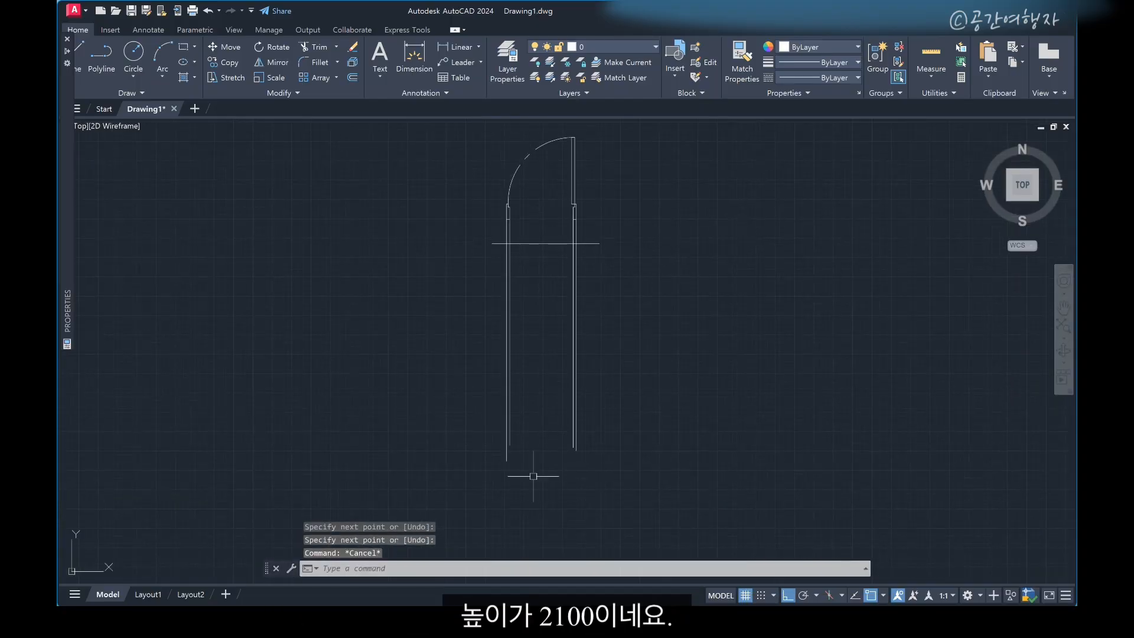
pyautogui.write('o')
pyautogui.press('space')
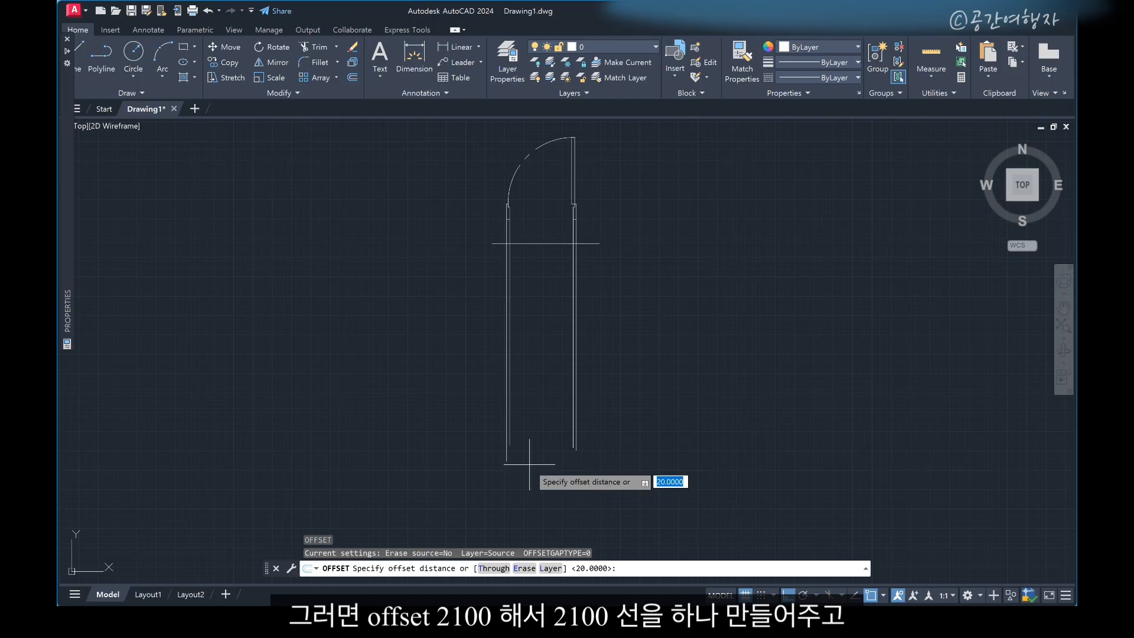
pyautogui.write('2100')
pyautogui.press('space')
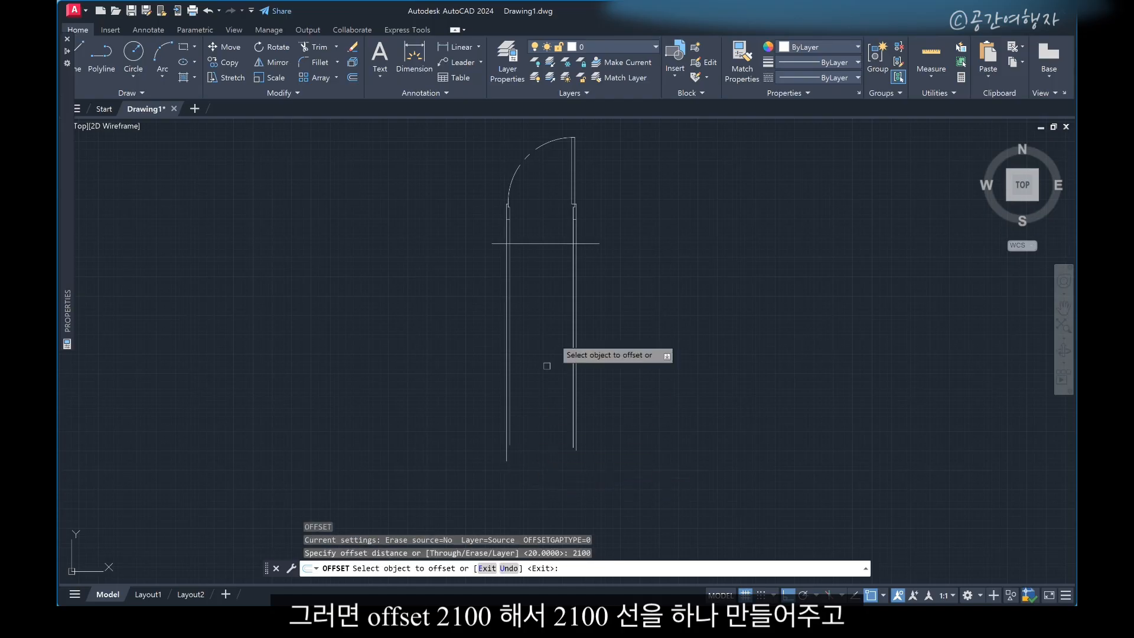
pyautogui.click(539, 243)
pyautogui.click(540, 248)
pyautogui.scroll(2, 563, 223)
pyautogui.press('Escape')
# Step: Trim the projection lines above the elevation's top line and the top line's ends beyond the outer verticals
pyautogui.scroll(2, 611, 249)
pyautogui.write('tr')
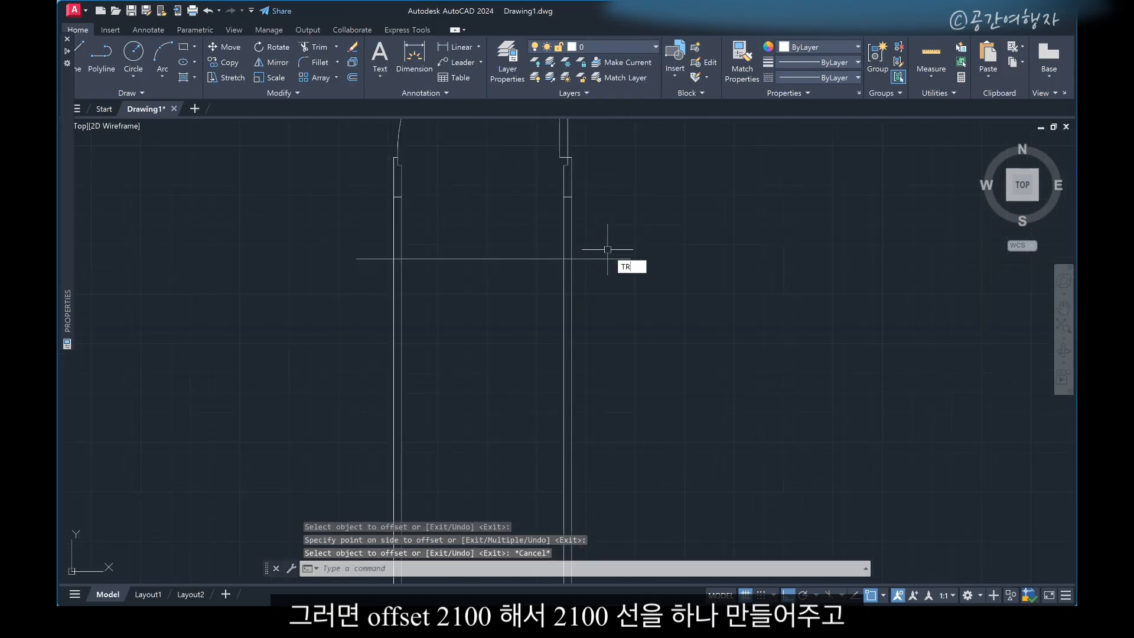
pyautogui.press('space')
pyautogui.click(605, 244)
pyautogui.click(375, 235)
pyautogui.click(375, 275)
pyautogui.click(360, 231)
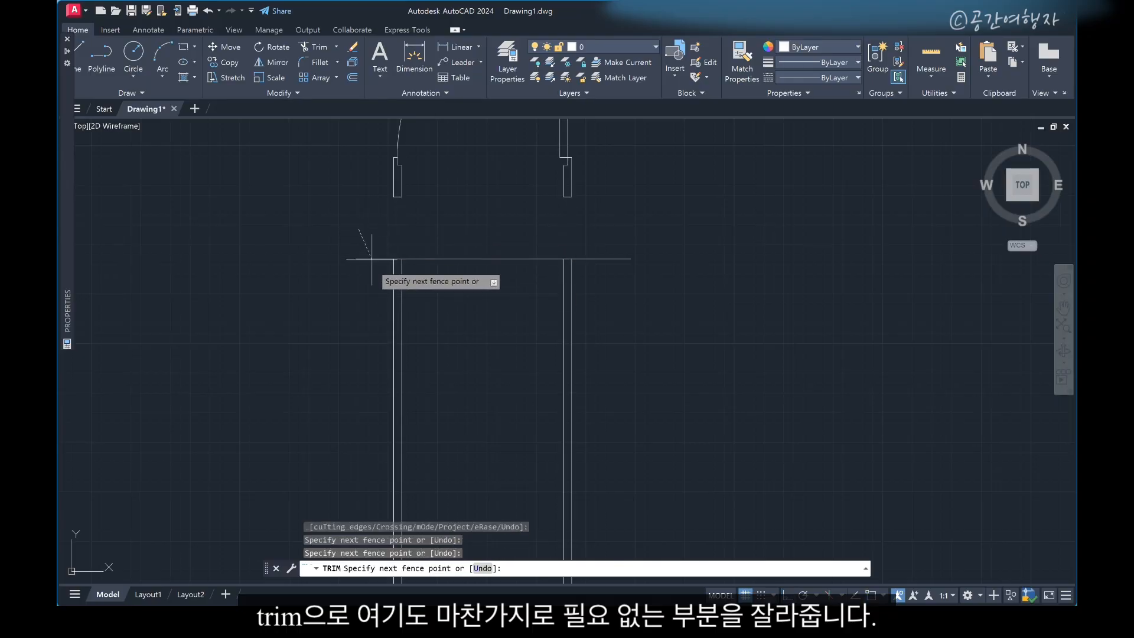
pyautogui.click(610, 258)
# Step: Trim the surplus ends of the vertical lines below the elevation's bottom line
pyautogui.scroll(-4, 612, 243)
pyautogui.scroll(3, 589, 298)
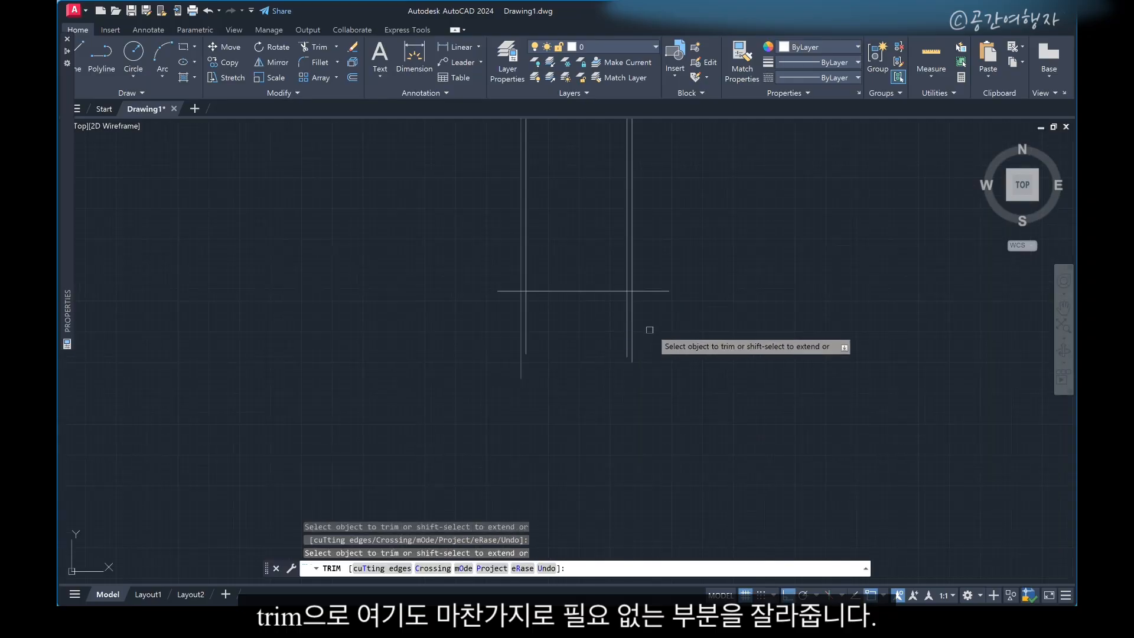
pyautogui.click(648, 329)
pyautogui.click(486, 325)
pyautogui.press('Escape')
# Step: Offset the elevation's top line 40 mm downward to form the head of the frame
pyautogui.scroll(-3, 481, 322)
pyautogui.scroll(5, 478, 257)
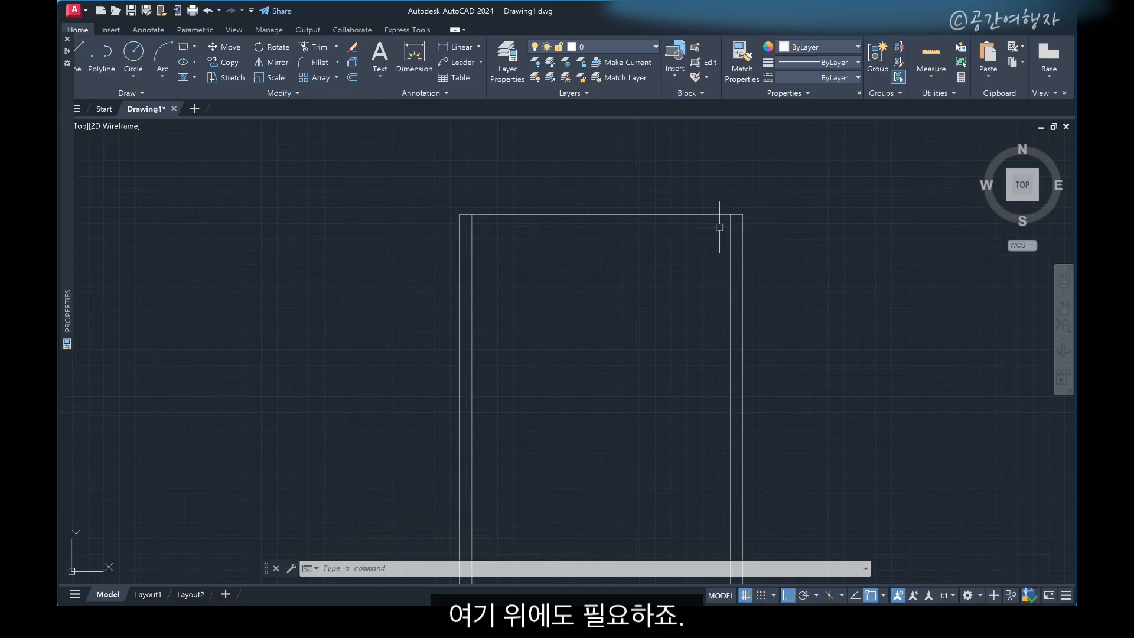
pyautogui.press('Return')
pyautogui.write('40')
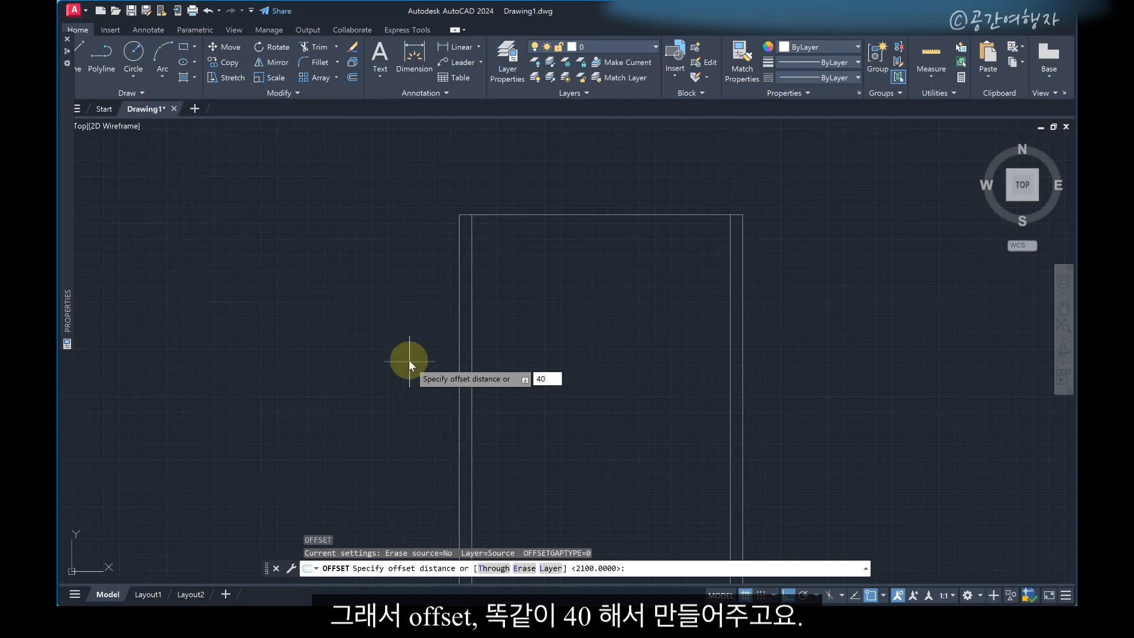
pyautogui.press('Return')
pyautogui.click(548, 212)
pyautogui.click(544, 253)
pyautogui.scroll(4, 472, 228)
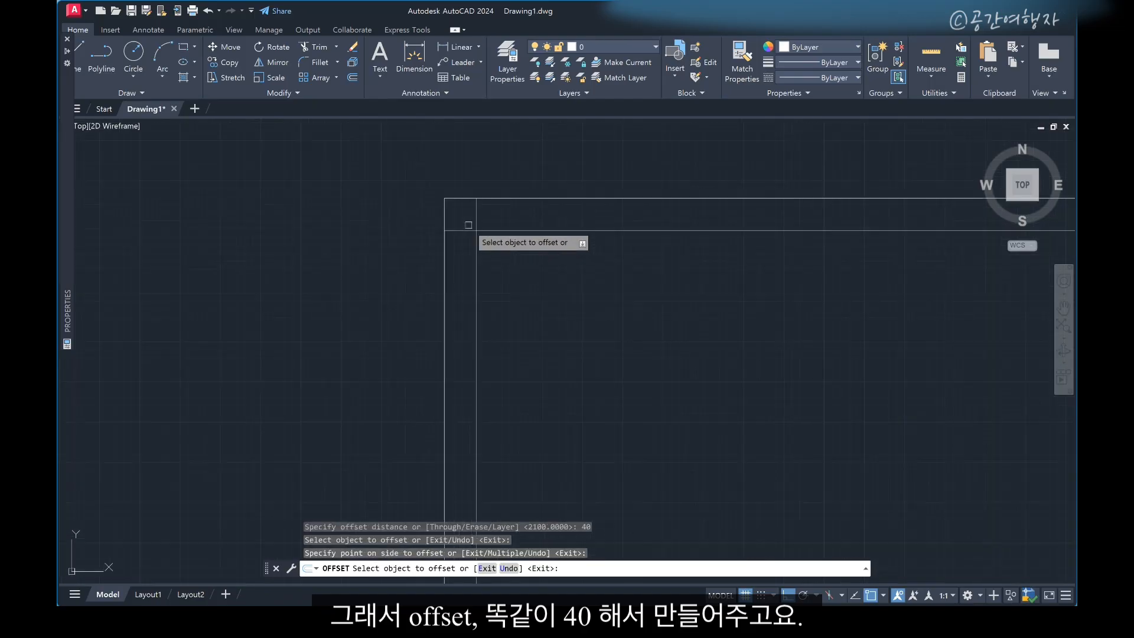
pyautogui.press('Escape')
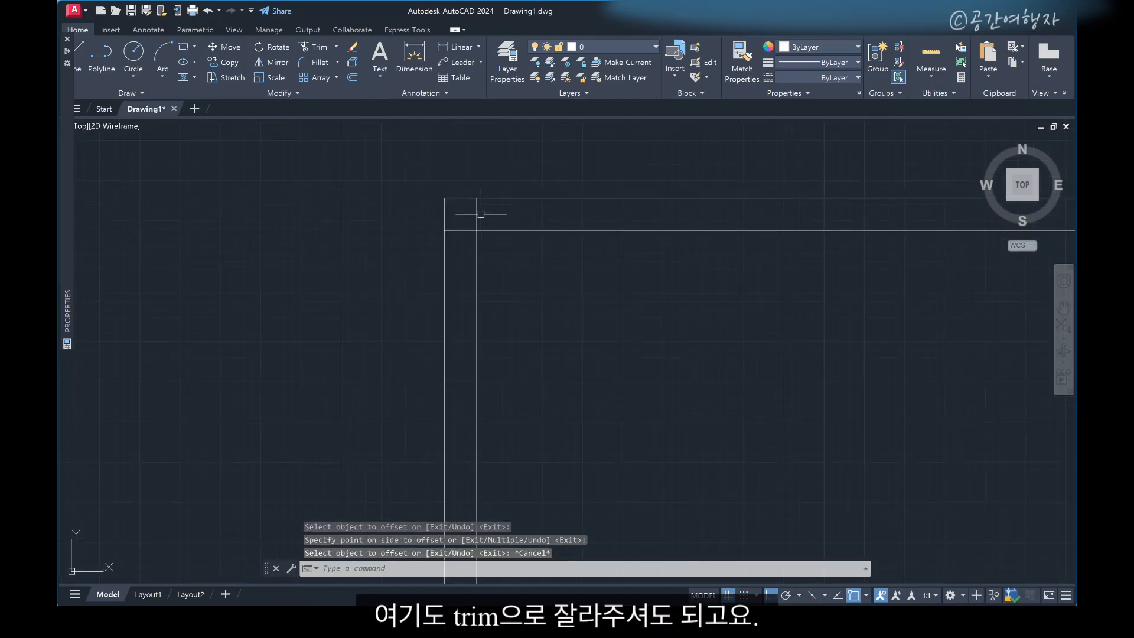
pyautogui.scroll(-8, 449, 195)
pyautogui.scroll(8, 449, 195)
pyautogui.press('Escape')
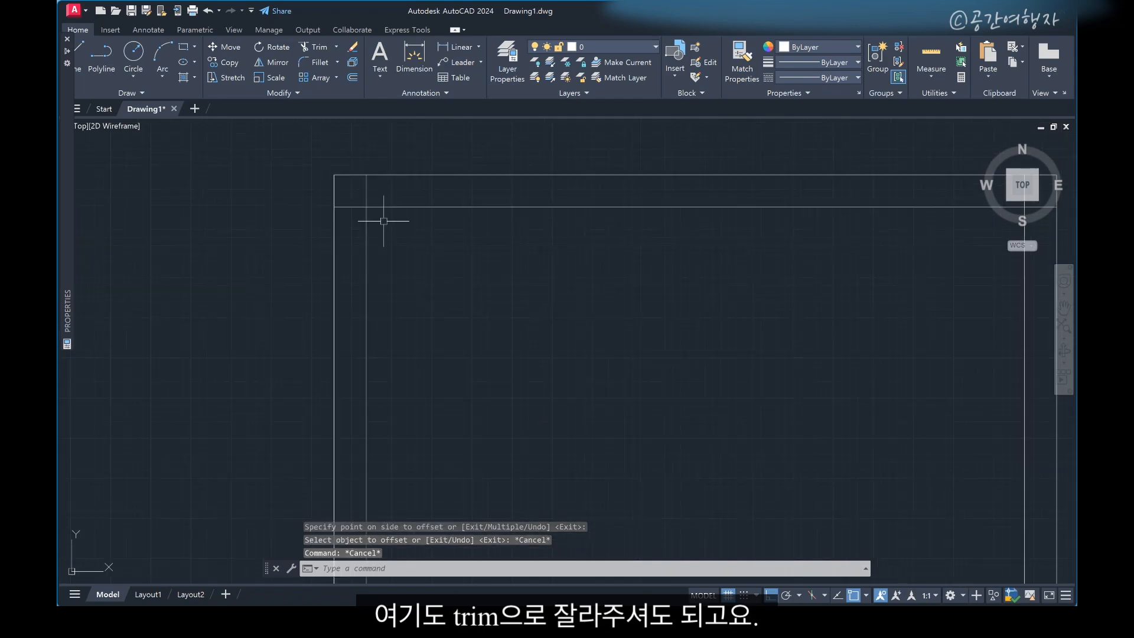
pyautogui.scroll(2, 384, 220)
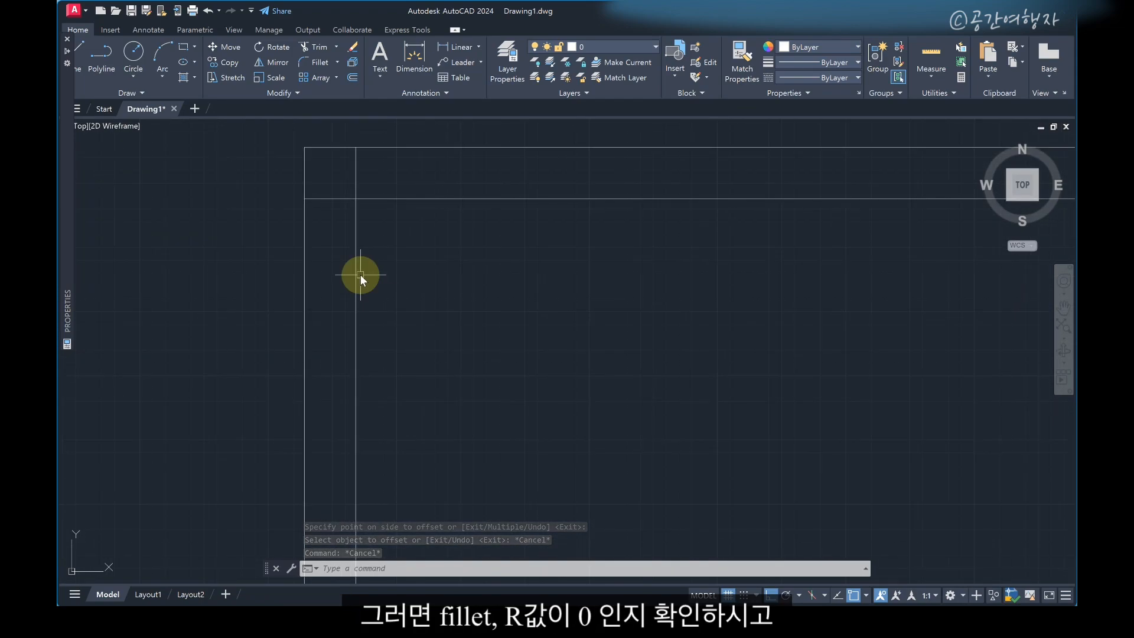
# Step: Fillet the frame's head line with both inner vertical lines at zero radius to form square upper corners
pyautogui.write('f')
pyautogui.press('Return')
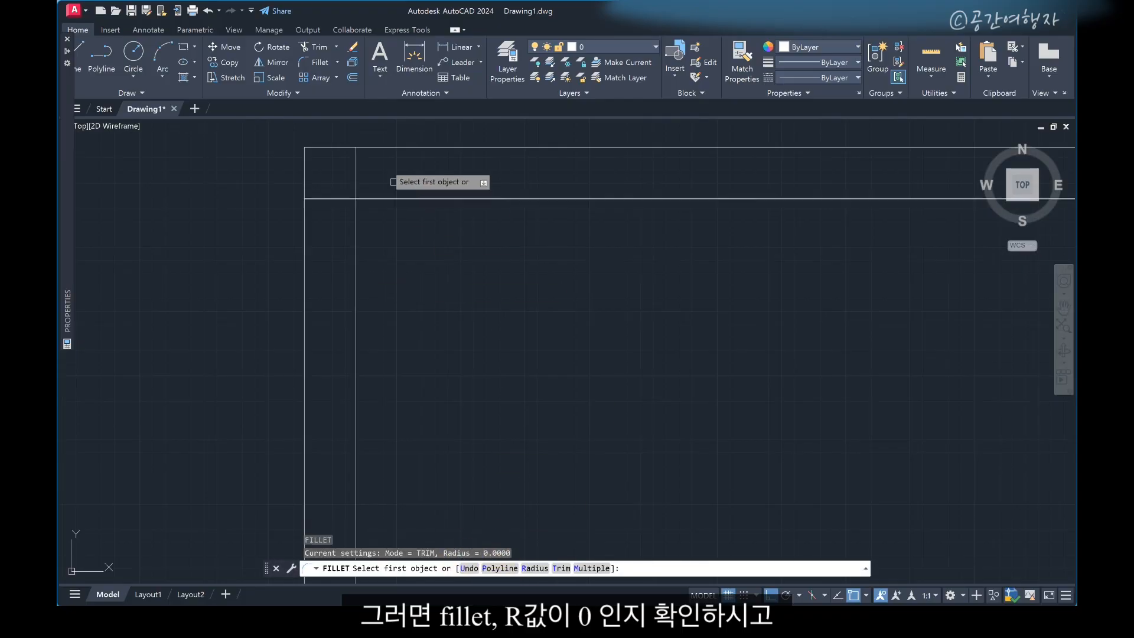
pyautogui.click(366, 198)
pyautogui.click(356, 212)
pyautogui.scroll(-6, 319, 271)
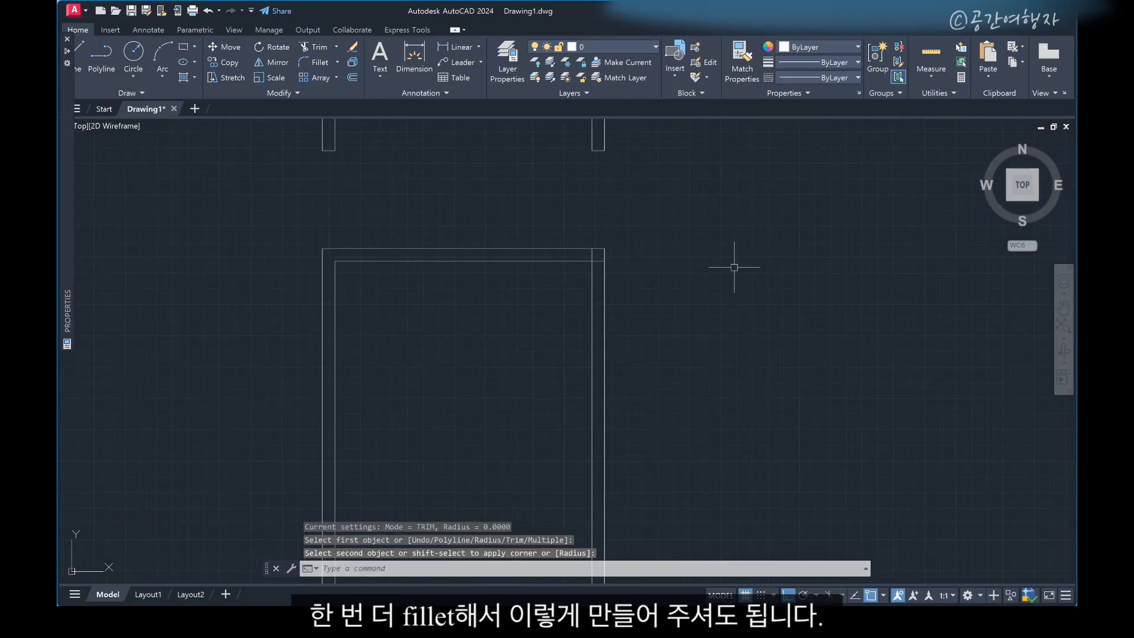
pyautogui.press('Return')
pyautogui.scroll(3, 630, 266)
pyautogui.click(546, 258)
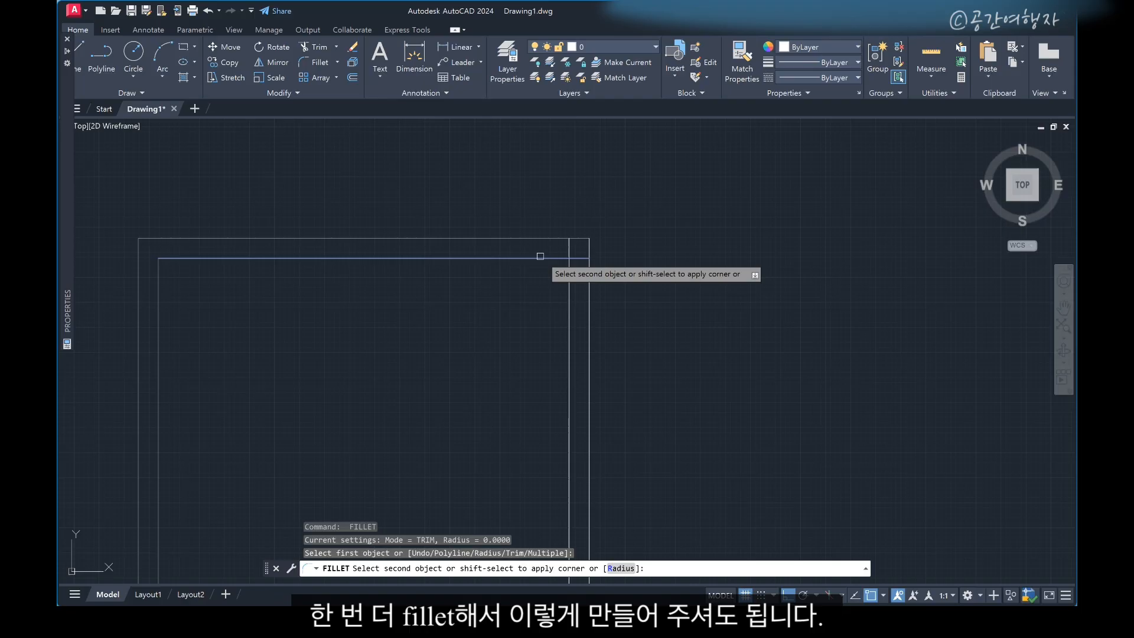
pyautogui.click(567, 275)
pyautogui.scroll(-4, 456, 329)
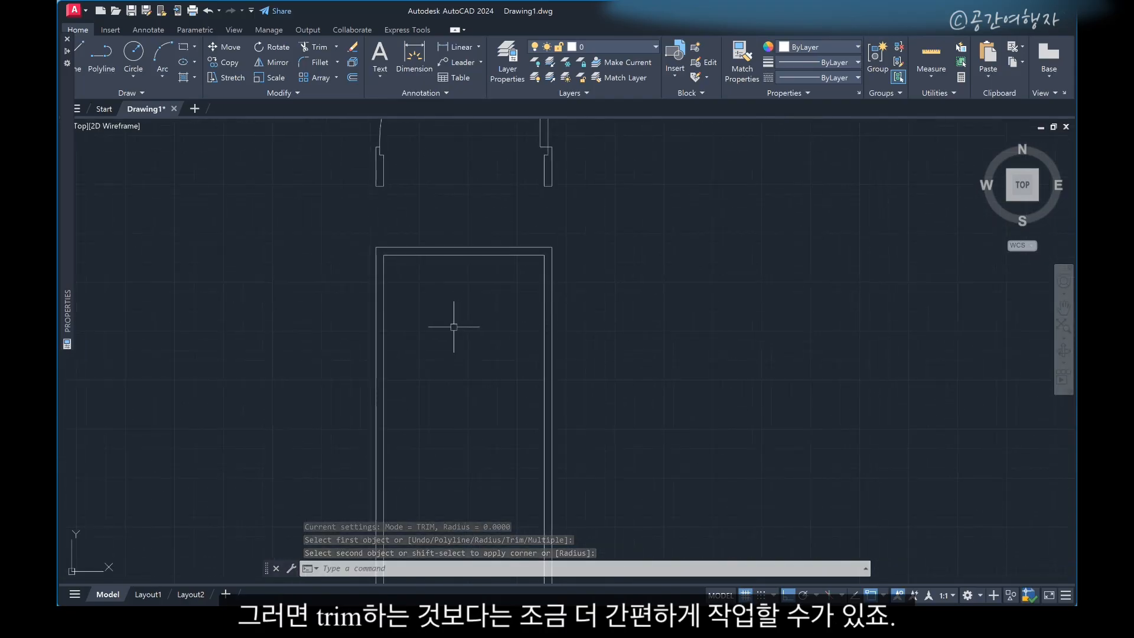
# Step: Offset the door leaf's side, top and bottom edges 100 mm inward to outline the panel
pyautogui.scroll(-2, 526, 274)
pyautogui.moveTo(517, 372); pyautogui.dragTo(514, 348, button='middle')
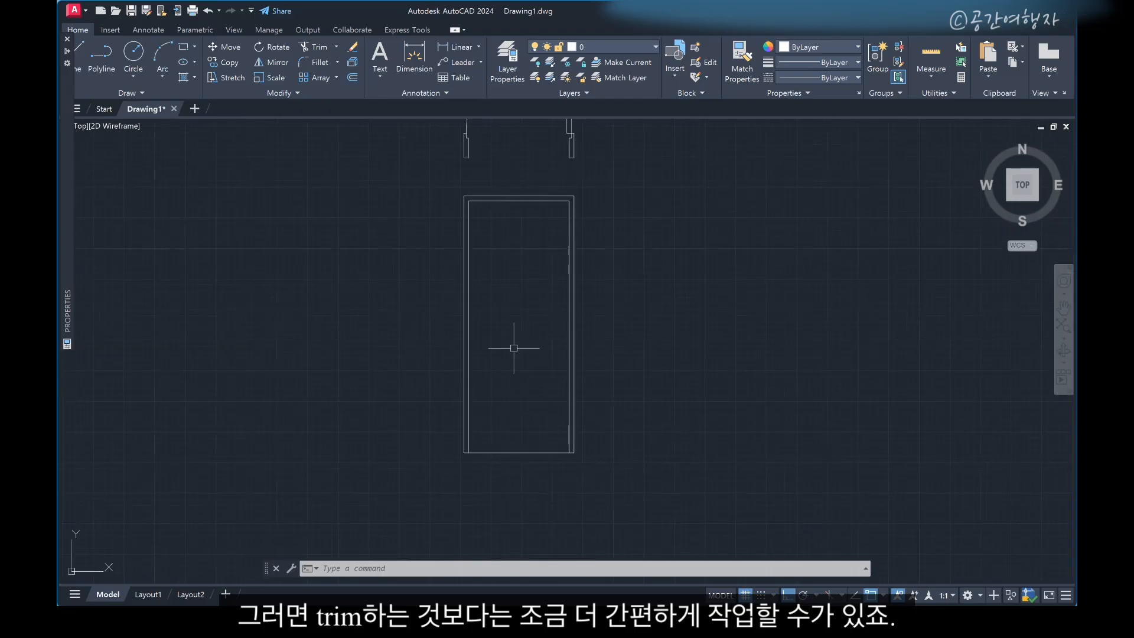
pyautogui.scroll(2, 511, 238)
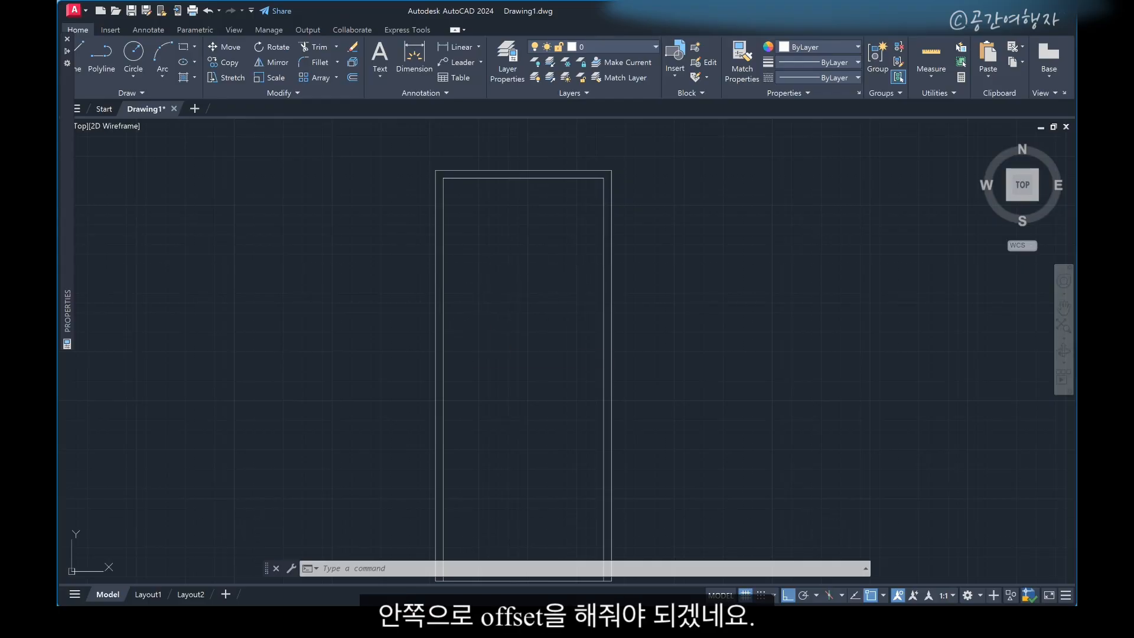
pyautogui.write('o')
pyautogui.press('Return')
pyautogui.write('100')
pyautogui.press('Return')
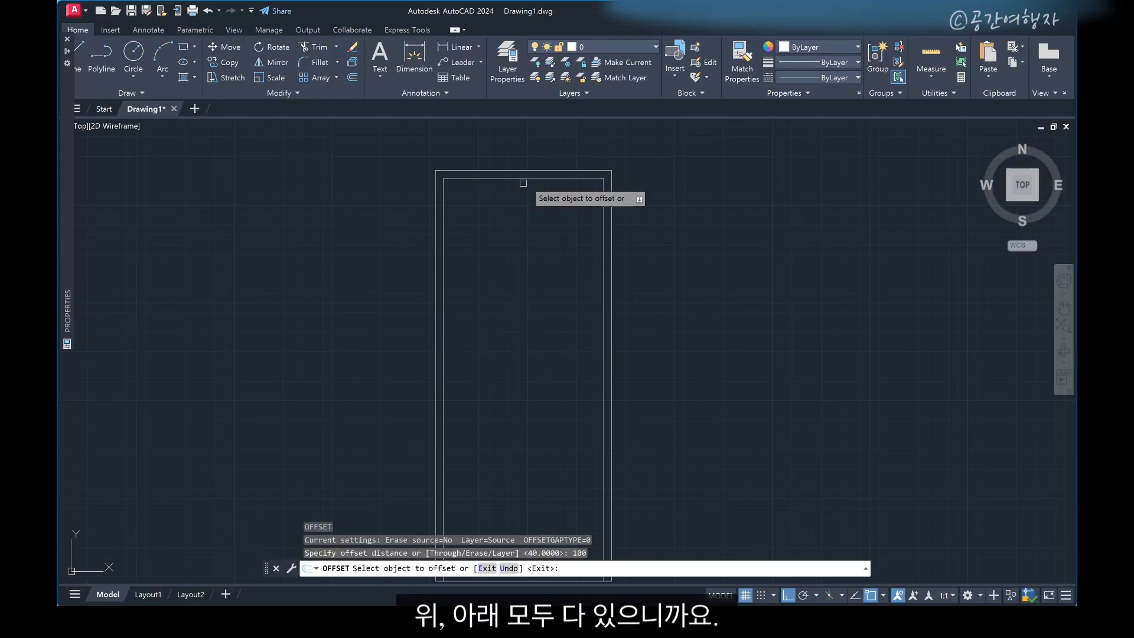
pyautogui.scroll(3, 497, 377)
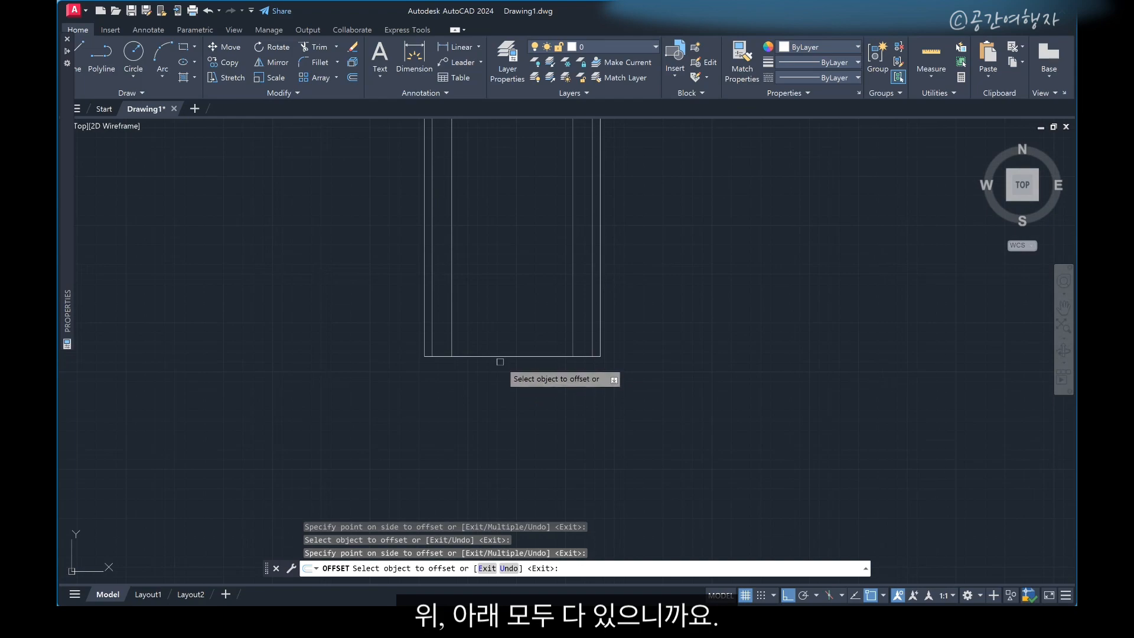
pyautogui.scroll(-3, 488, 439)
pyautogui.scroll(3, 479, 254)
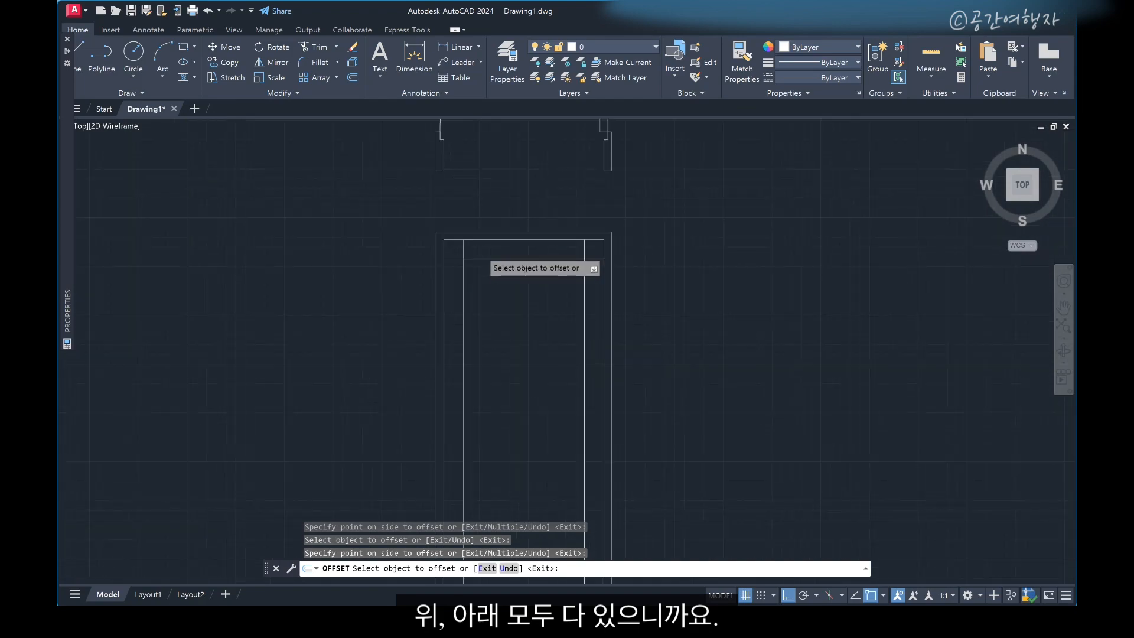
pyautogui.scroll(2, 480, 251)
pyautogui.press('Escape')
pyautogui.scroll(-2, 512, 293)
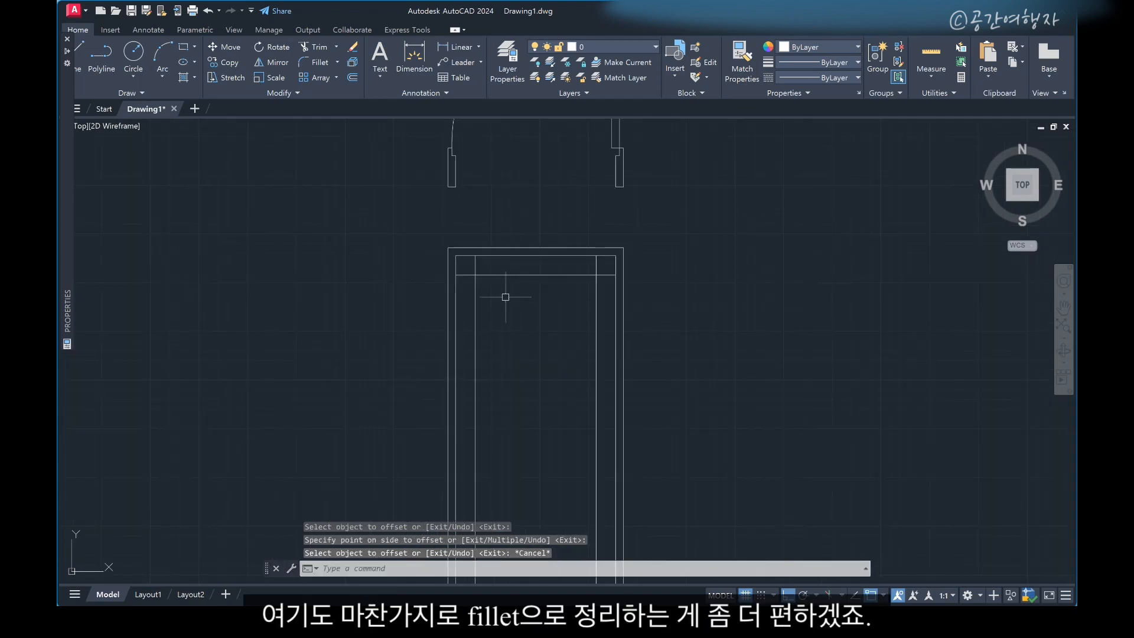
# Step: Fillet both upper corners of the door panel outline with zero radius
pyautogui.write('f')
pyautogui.press('Return')
pyautogui.click(491, 275)
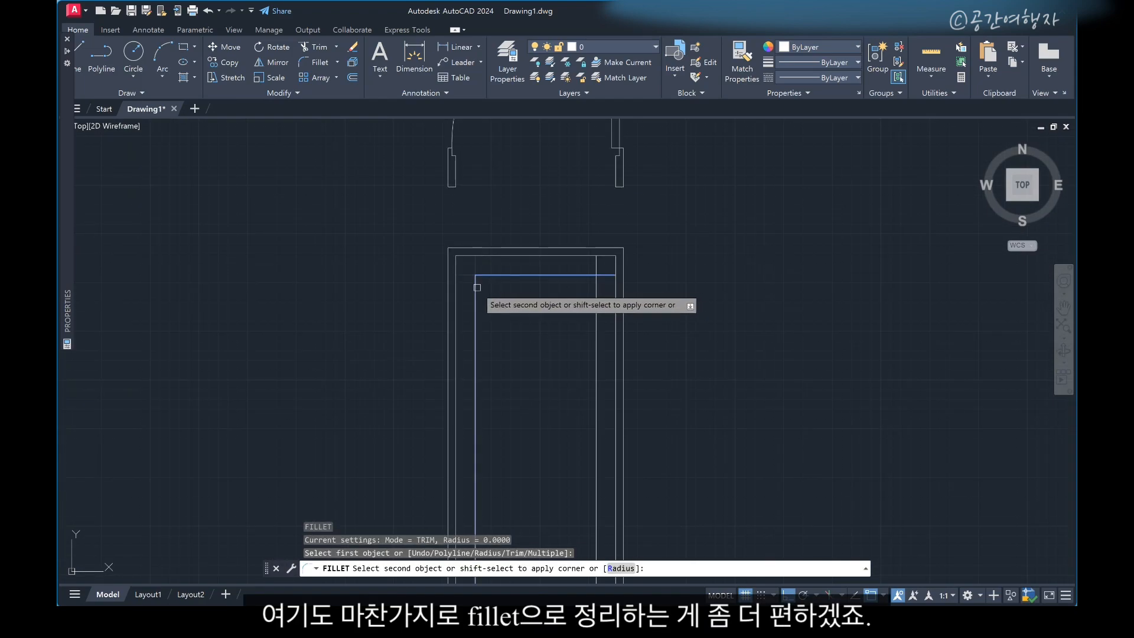
pyautogui.click(476, 287)
pyautogui.press('space')
pyautogui.click(571, 276)
pyautogui.click(594, 301)
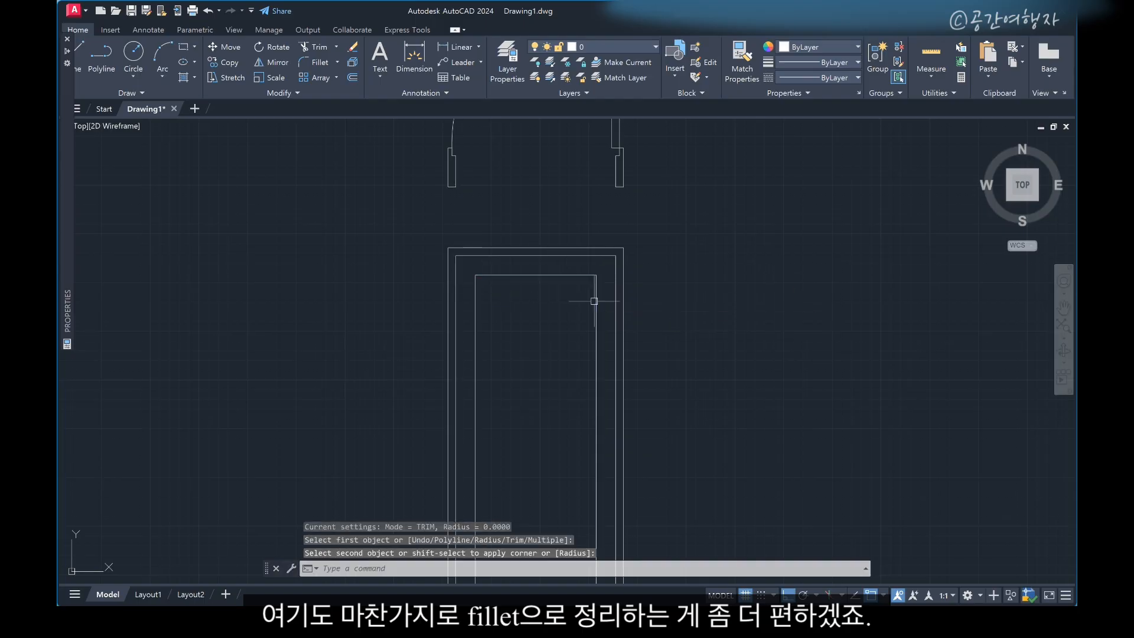
# Step: Fillet both lower corners of the door panel outline with zero radius
pyautogui.scroll(-4, 594, 301)
pyautogui.scroll(4, 565, 380)
pyautogui.scroll(2, 538, 389)
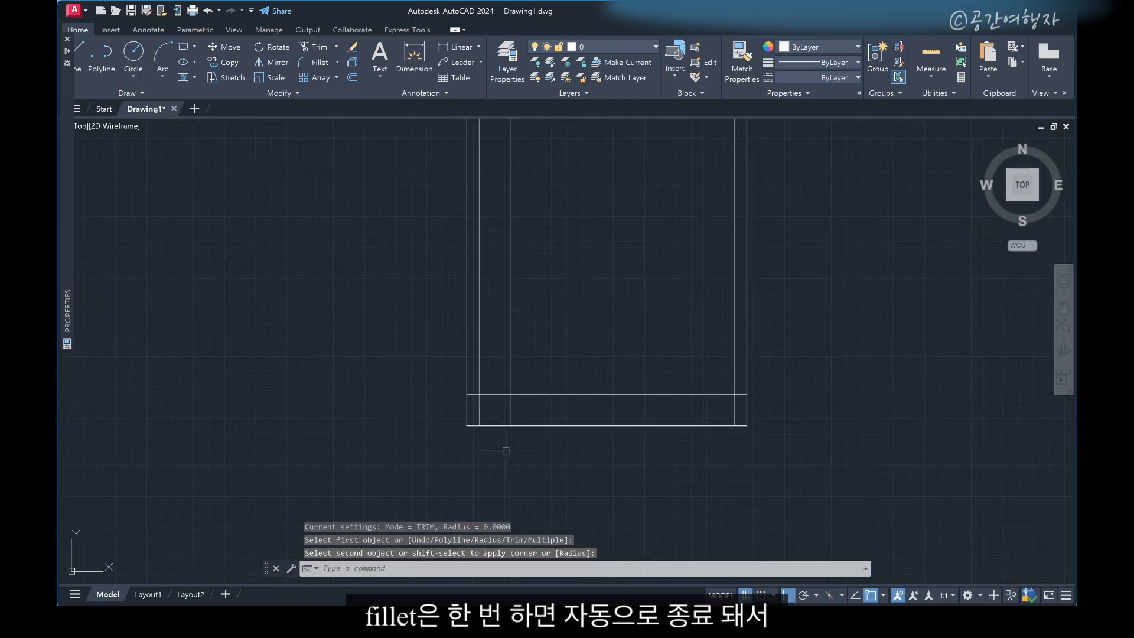
pyautogui.press('space')
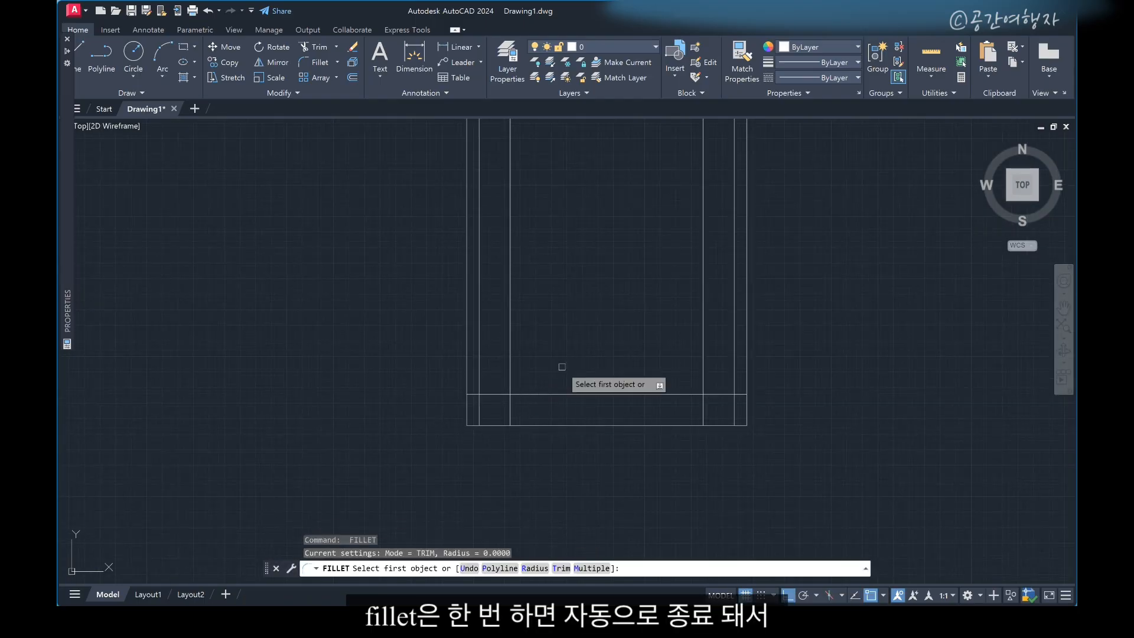
pyautogui.click(510, 364)
pyautogui.click(544, 394)
pyautogui.press('space')
pyautogui.click(703, 372)
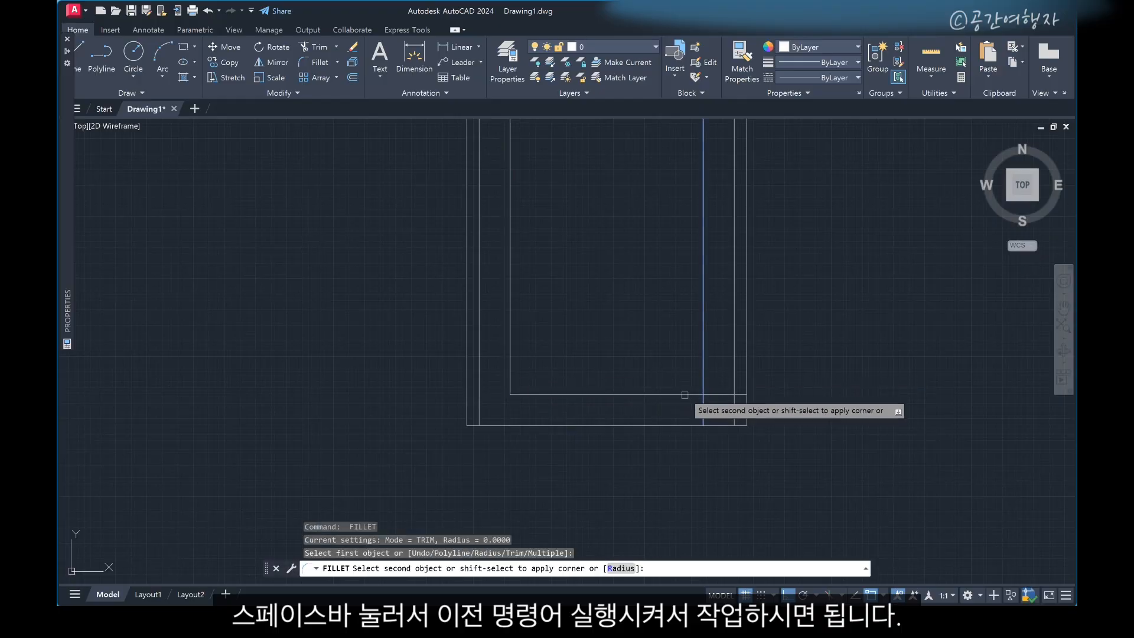
pyautogui.click(589, 394)
pyautogui.scroll(-3, 596, 402)
pyautogui.press('space')
pyautogui.scroll(2, 590, 154)
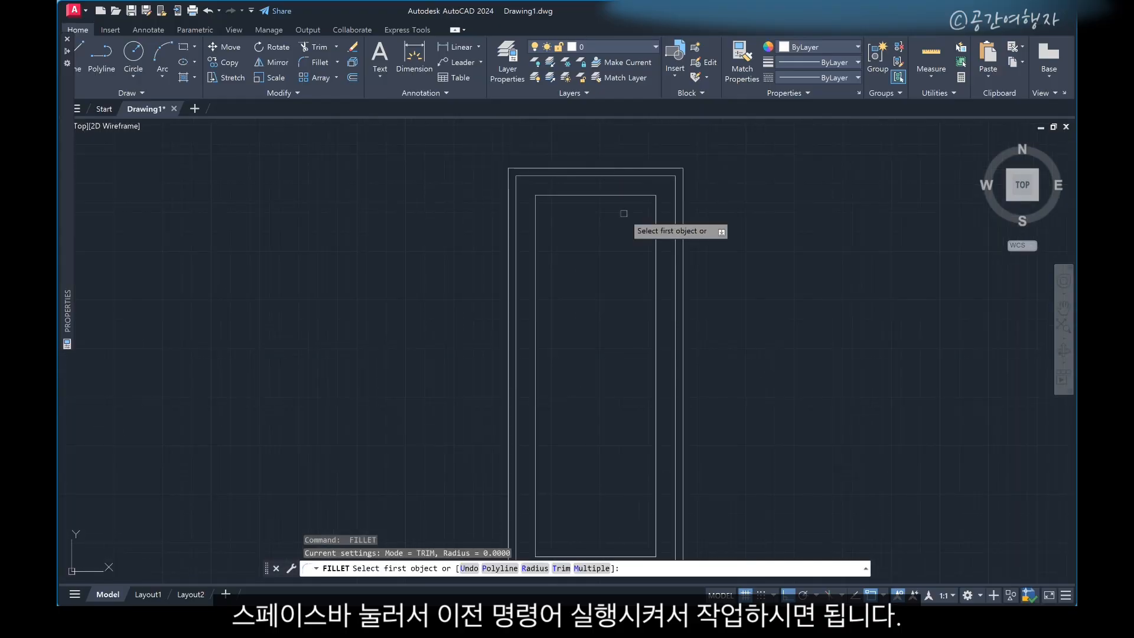
pyautogui.press('Escape')
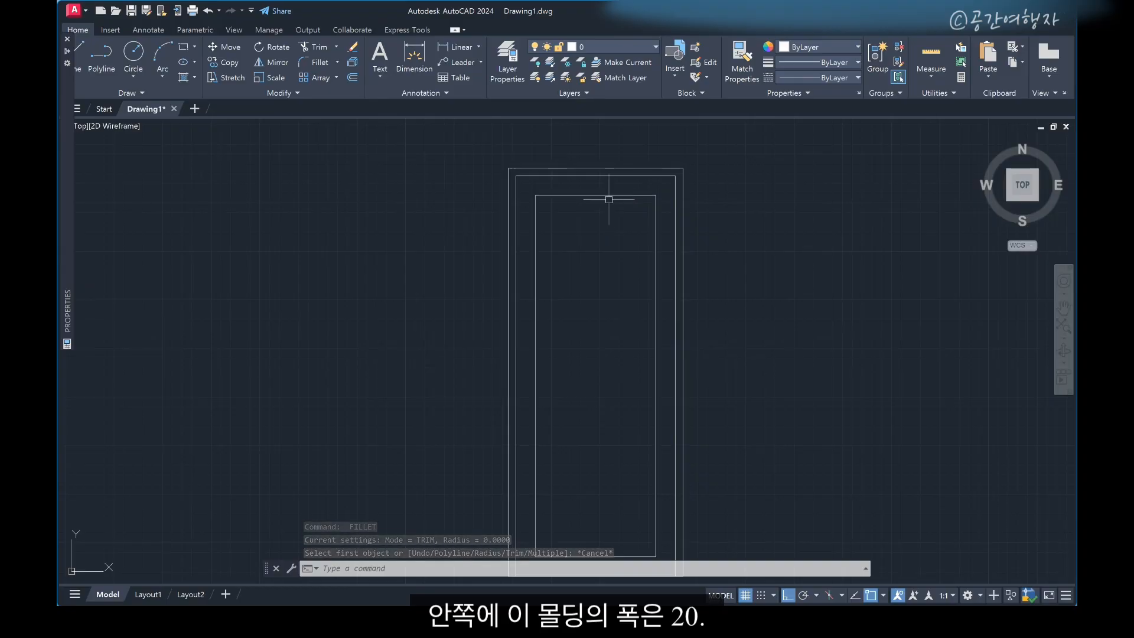
# Step: Offset all four sides of the panel outline 20 mm inward to form the moulding
pyautogui.write('o')
pyautogui.press('space')
pyautogui.write('20')
pyautogui.press('Return')
pyautogui.click(606, 196)
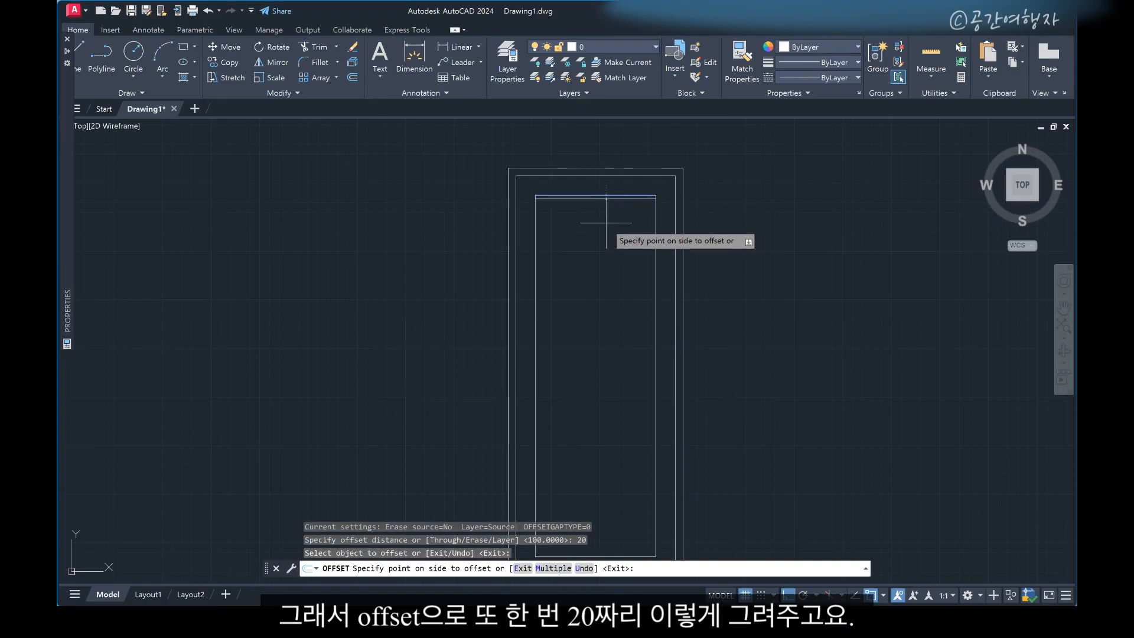
pyautogui.click(606, 223)
pyautogui.click(536, 214)
pyautogui.click(560, 213)
pyautogui.click(656, 209)
pyautogui.click(629, 218)
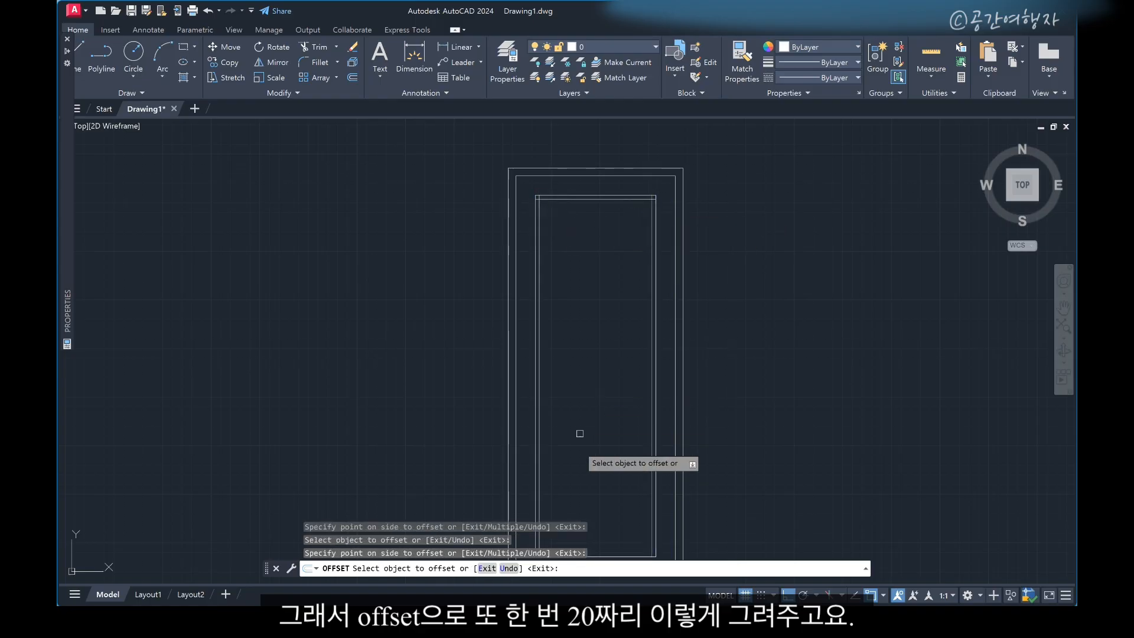
pyautogui.scroll(-3, 569, 484)
pyautogui.scroll(4, 577, 503)
pyautogui.scroll(-3, 574, 354)
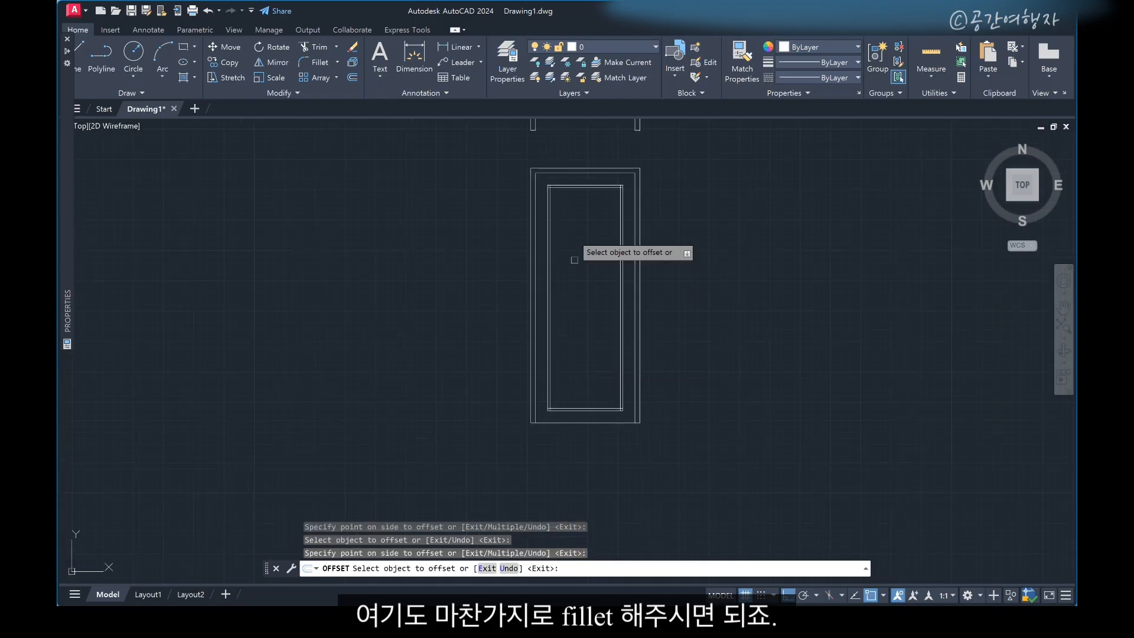
pyautogui.press('Escape')
# Step: Fillet the corners of the inner moulding outline with zero radius to close it into a rectangle
pyautogui.scroll(6, 551, 187)
pyautogui.write('f')
pyautogui.press('space')
pyautogui.click(559, 178)
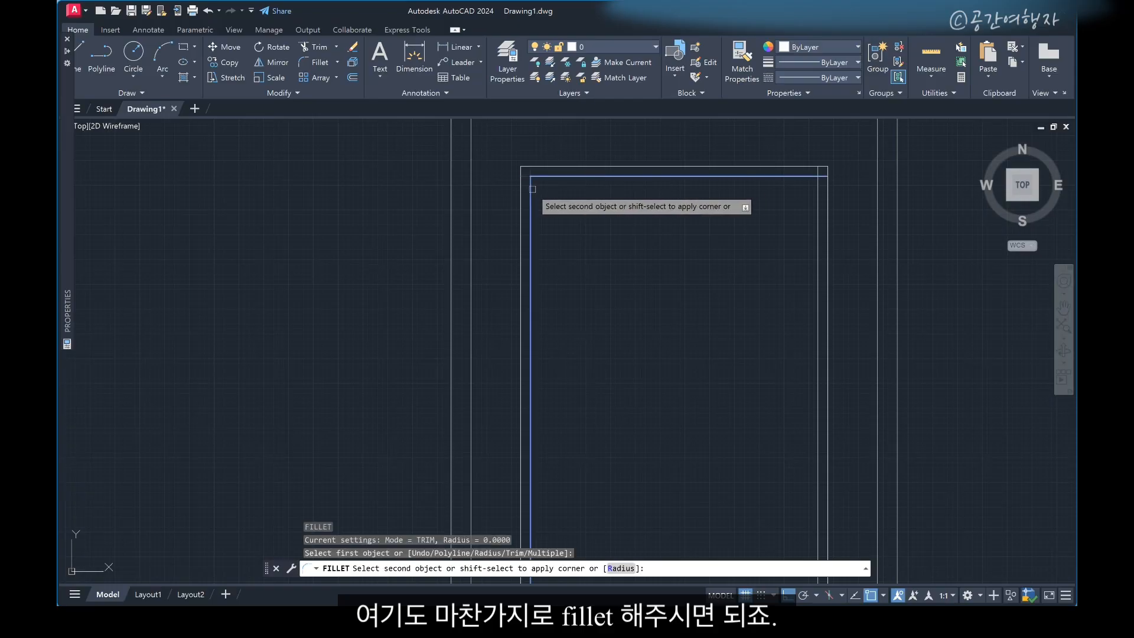
pyautogui.click(530, 189)
pyautogui.press('space')
pyautogui.click(788, 178)
pyautogui.click(812, 192)
pyautogui.click(816, 192)
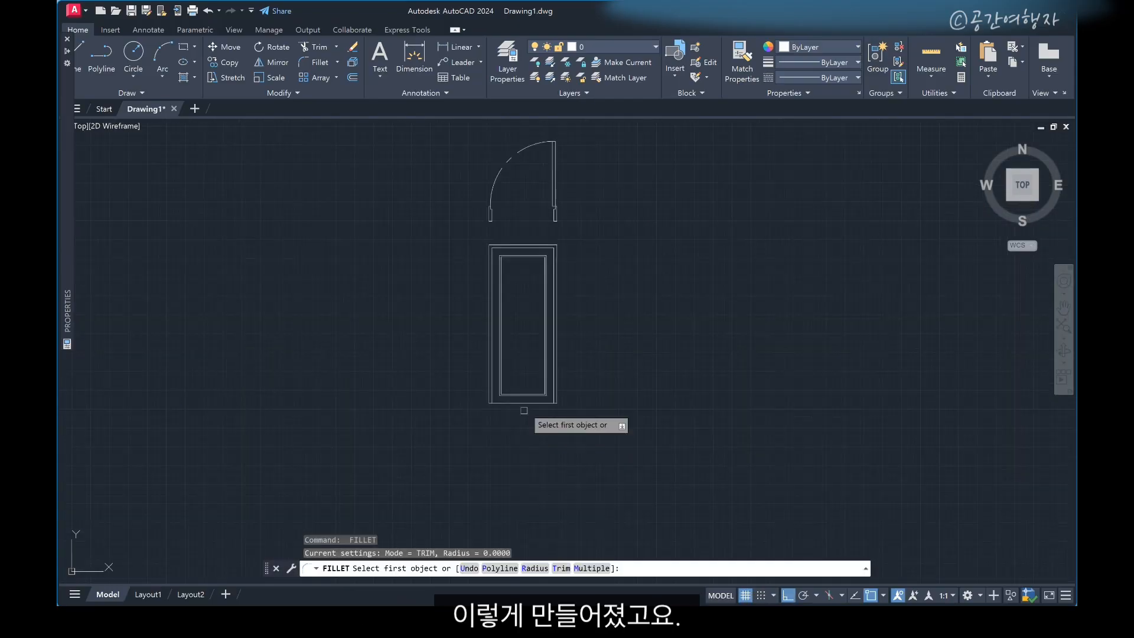
pyautogui.scroll(5, 514, 339)
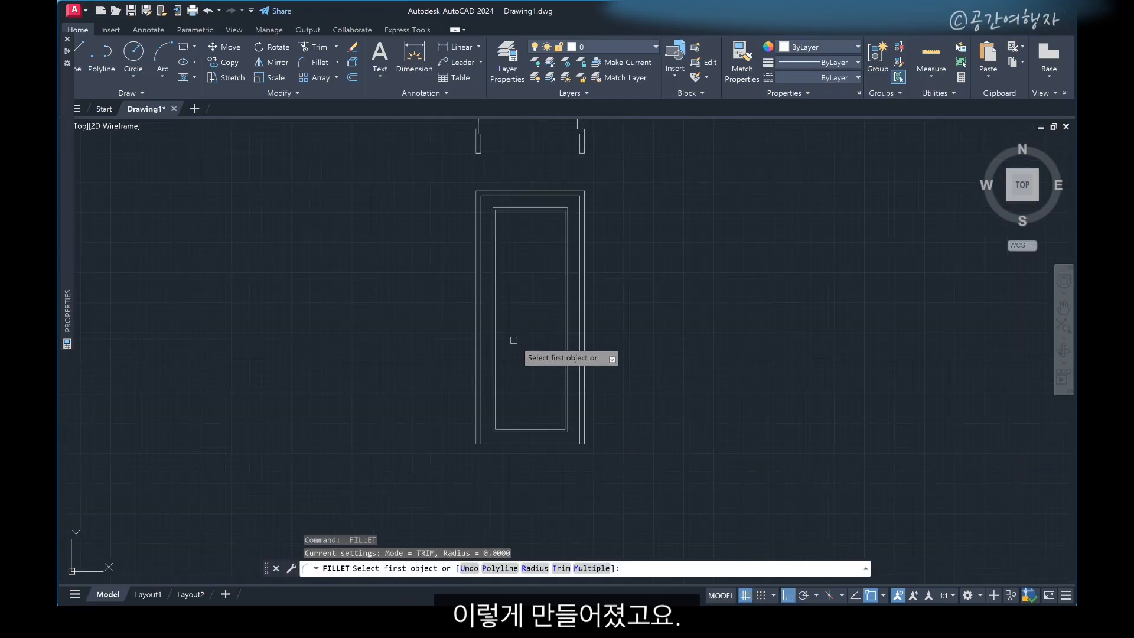
pyautogui.scroll(-3, 549, 357)
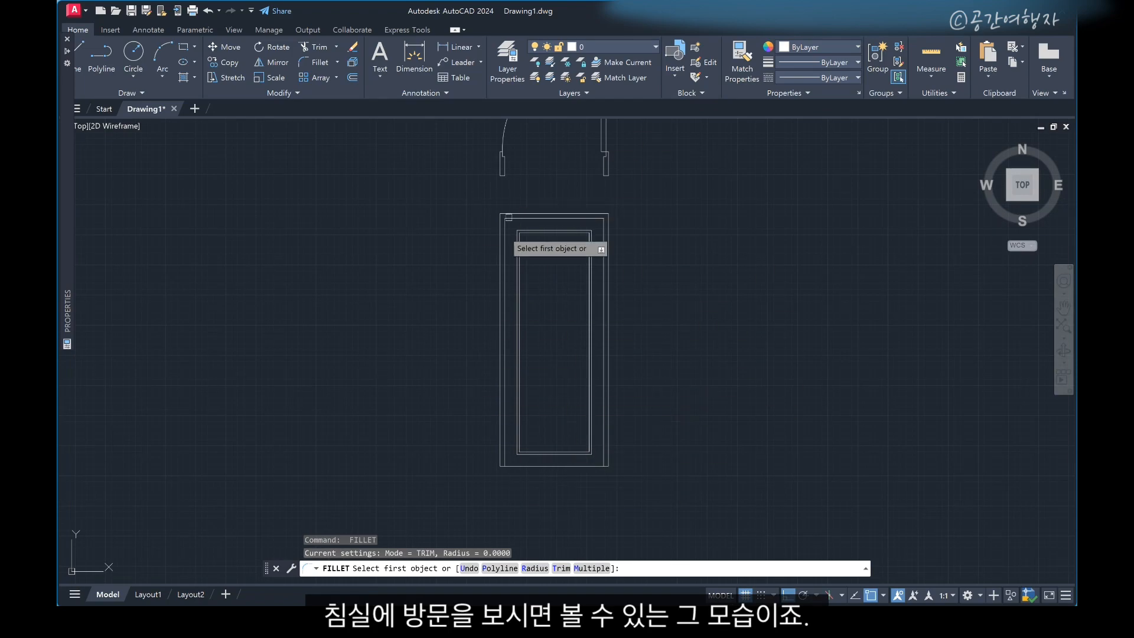
pyautogui.scroll(2, 501, 241)
pyautogui.scroll(-2, 553, 196)
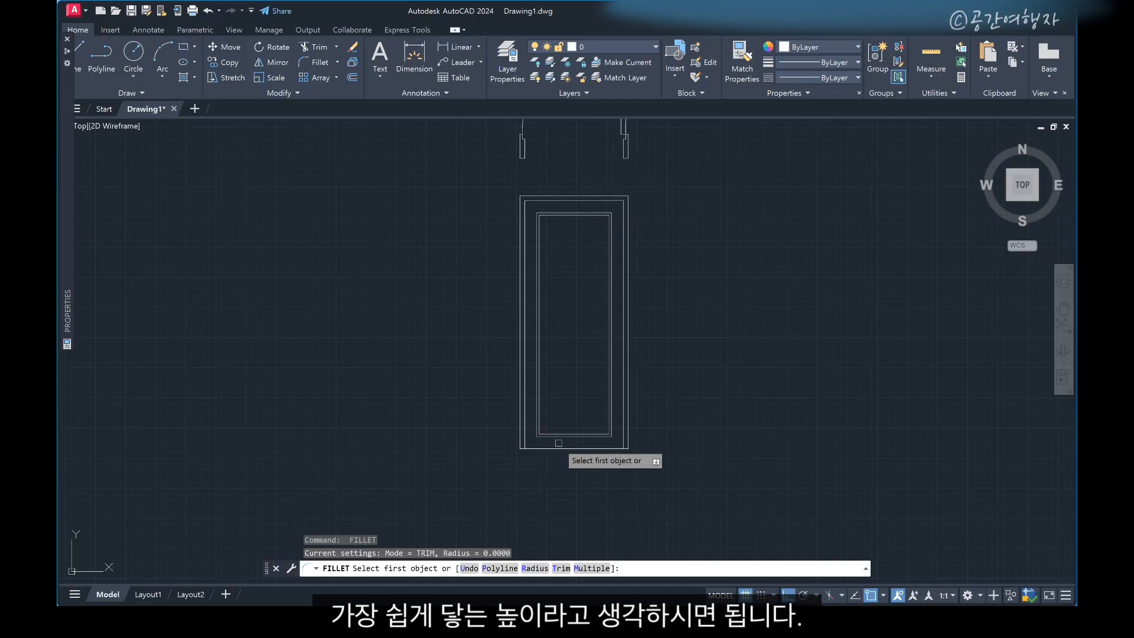
pyautogui.scroll(-2, 558, 441)
pyautogui.scroll(4, 520, 381)
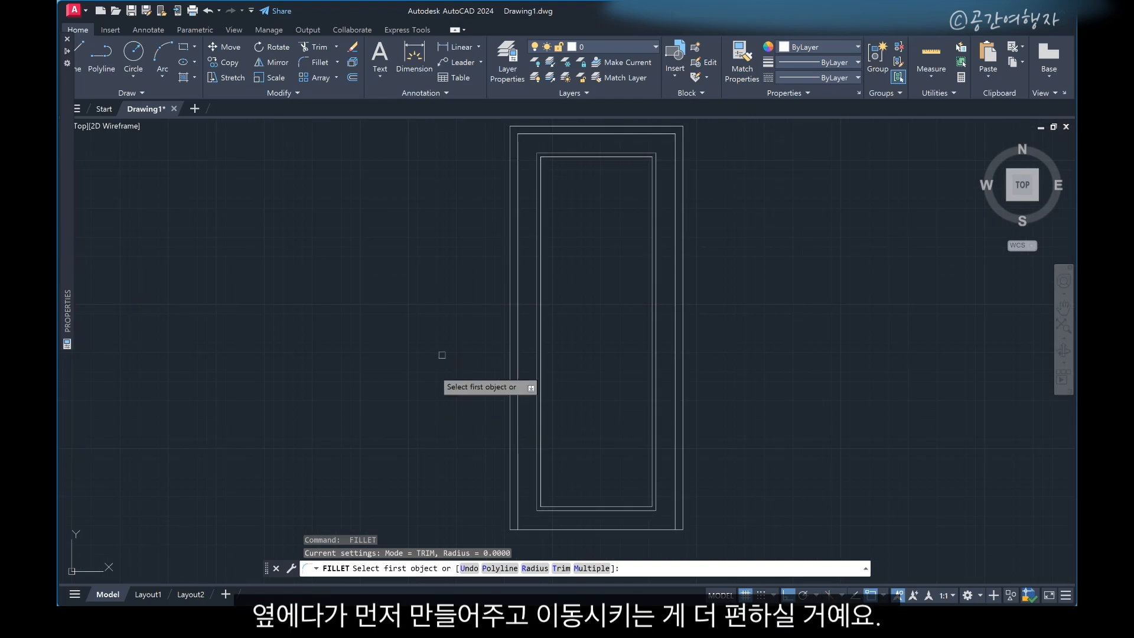
pyautogui.press('Escape')
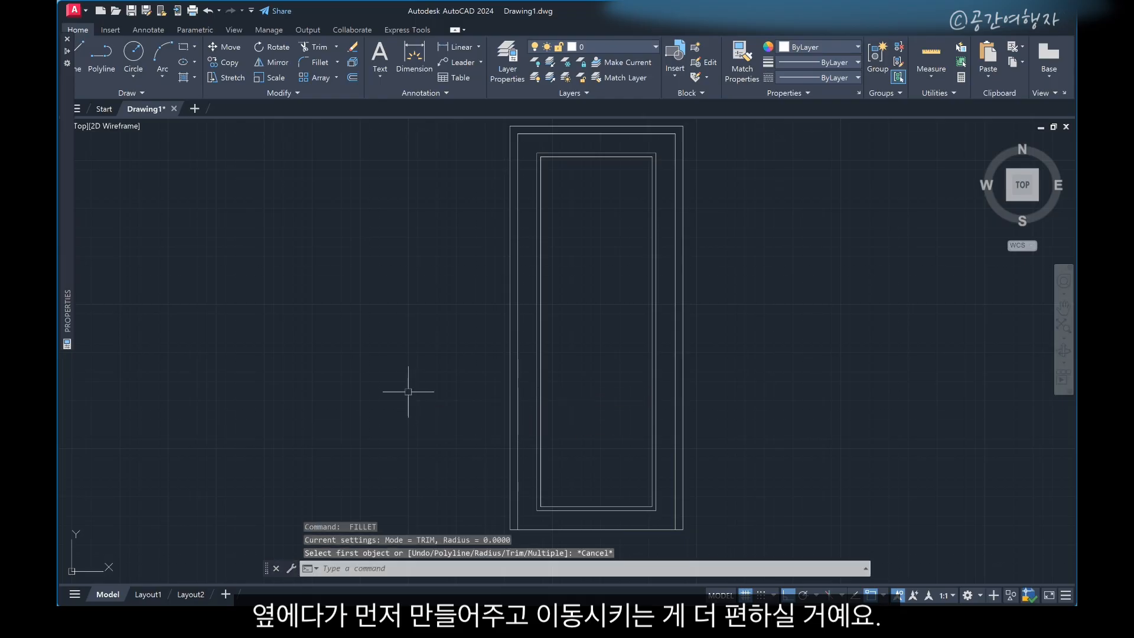
# Step: Draw a circle of 40 mm radius in the empty space to the left of the door elevation
pyautogui.write('c')
pyautogui.press('Return')
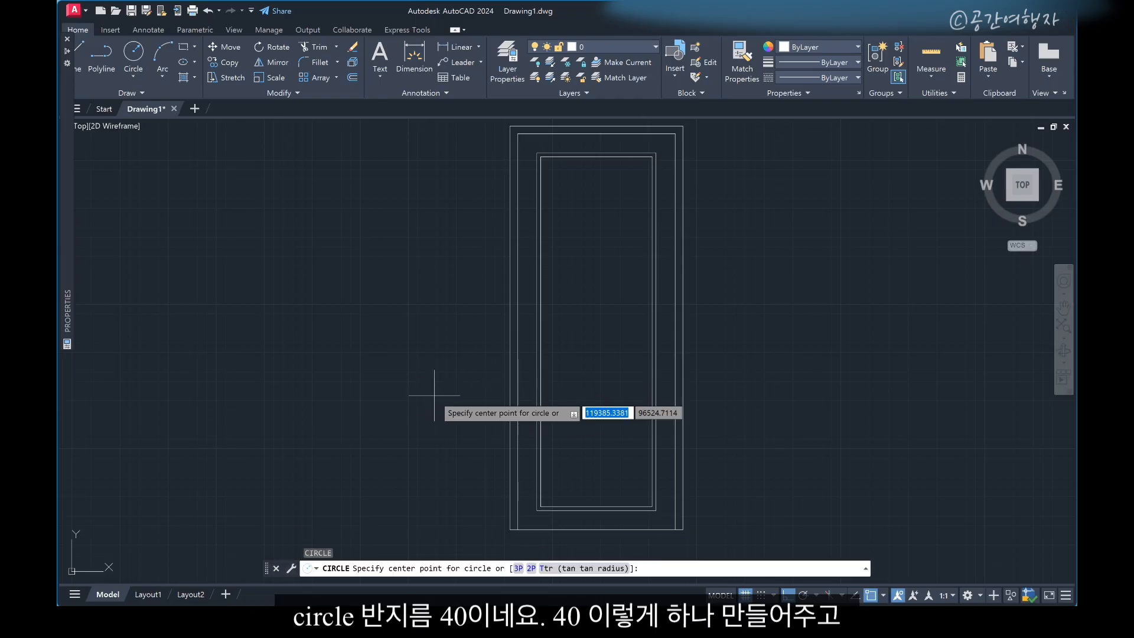
pyautogui.click(435, 396)
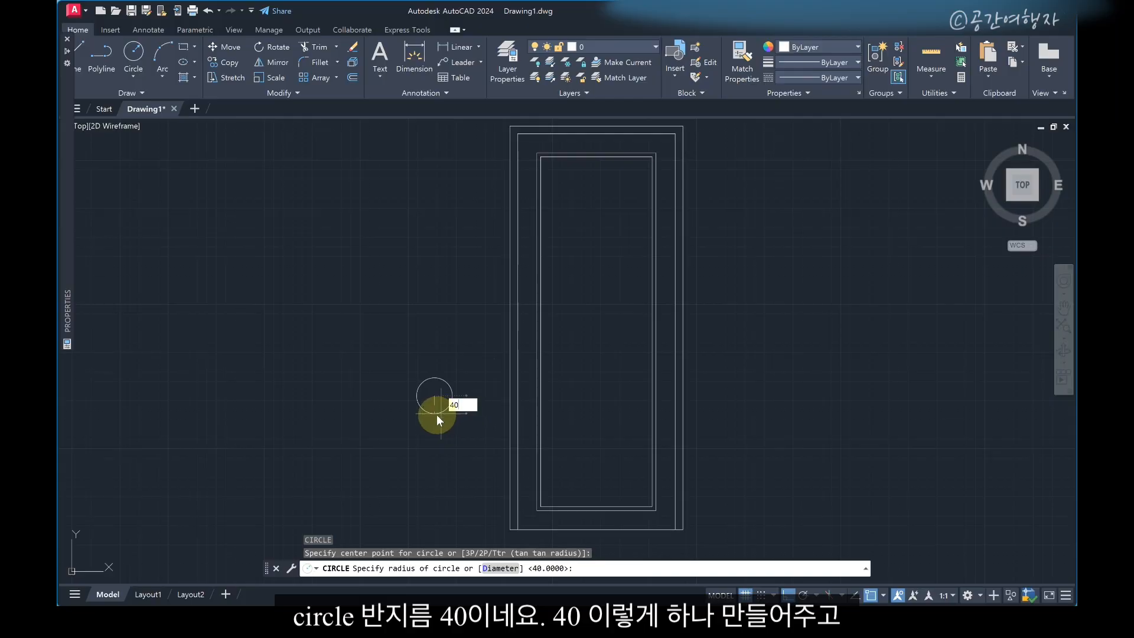
pyautogui.press('Return')
pyautogui.scroll(3, 435, 407)
pyautogui.moveTo(442, 424); pyautogui.dragTo(419, 389, button='middle')
pyautogui.press('Escape')
# Step: Draw a 125 by 20 mm rectangle for the door handle just below the circle
pyautogui.write('rectang')
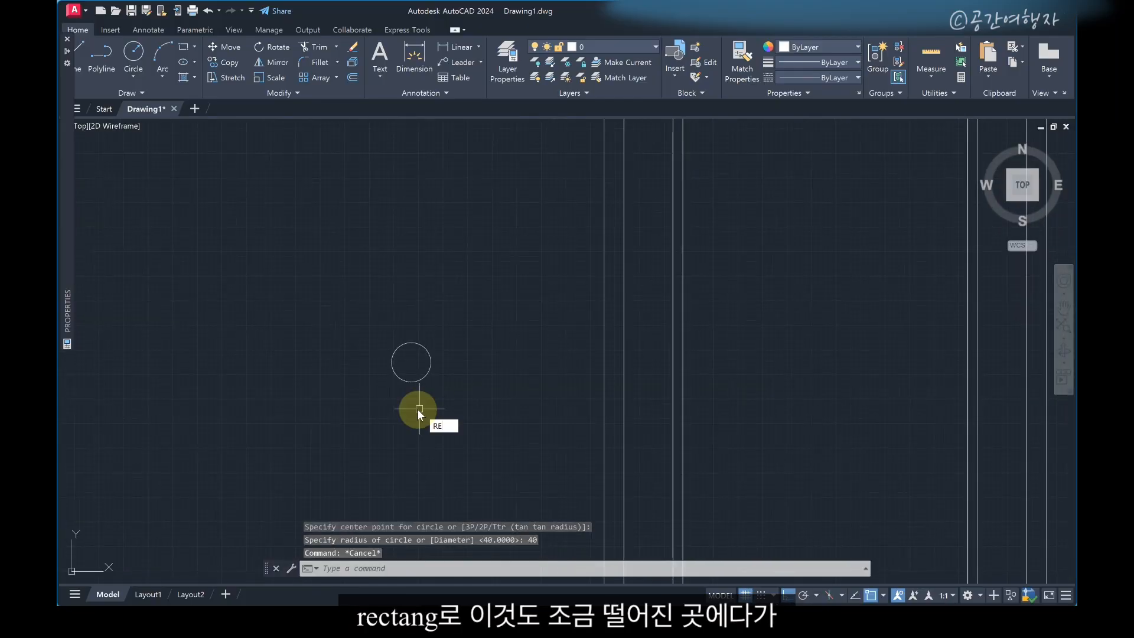
pyautogui.press('Return')
pyautogui.click(407, 433)
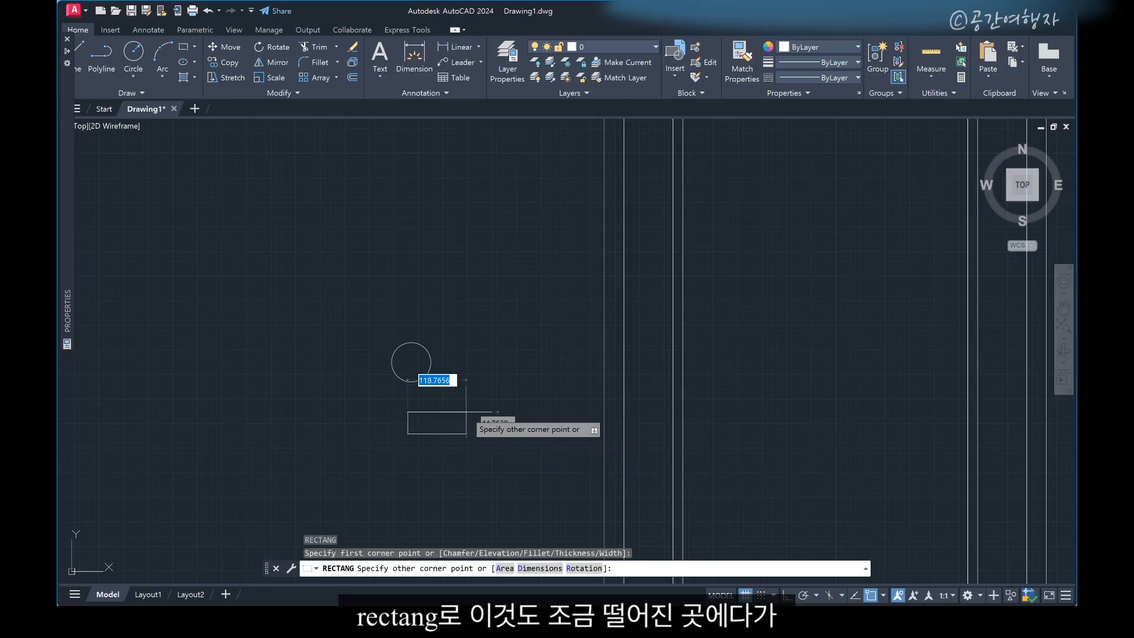
pyautogui.write('125')
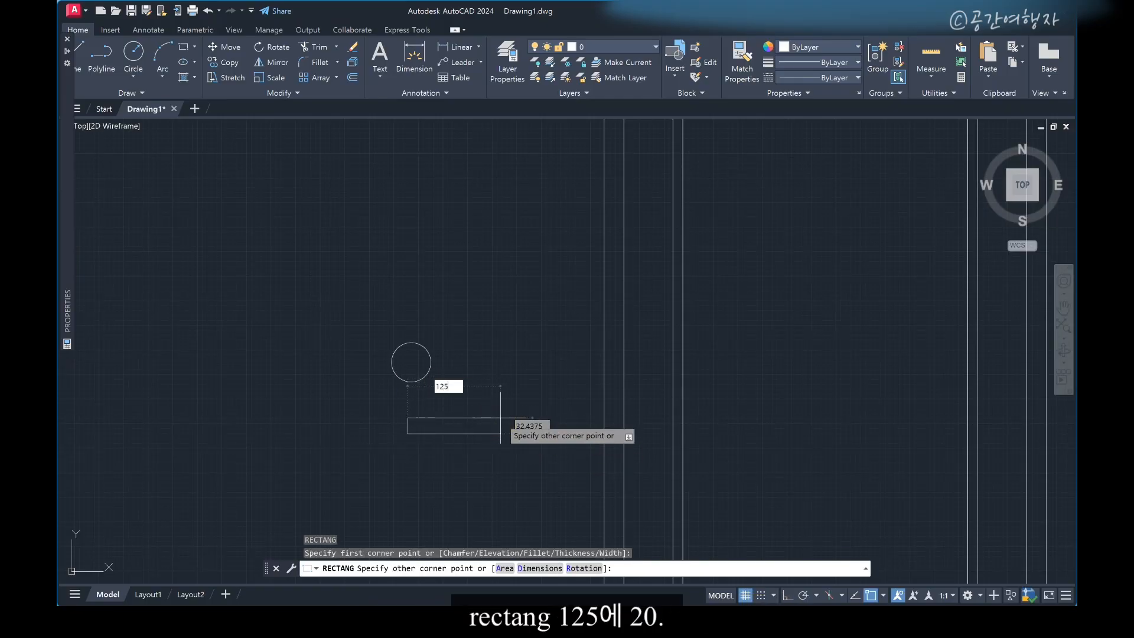
pyautogui.press('Tab')
pyautogui.write('20')
pyautogui.press('Return')
pyautogui.scroll(2, 493, 419)
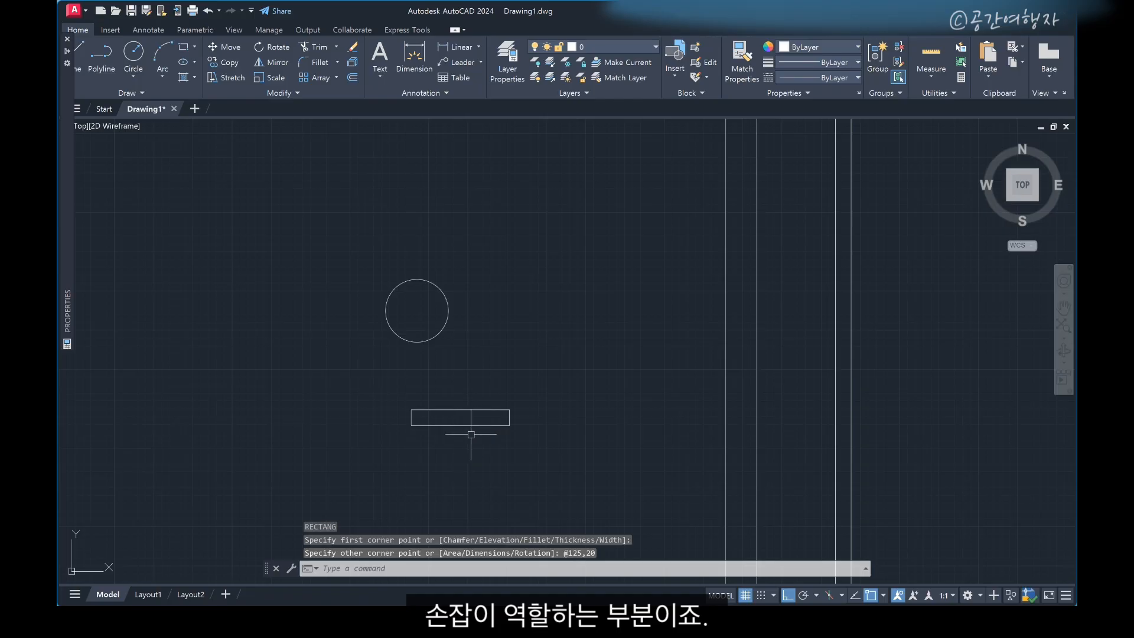
# Step: Move the handle rectangle so the midpoint of its short left edge sits on the circle's center
pyautogui.write('M')
pyautogui.press('Return')
pyautogui.click(440, 437)
pyautogui.click(403, 390)
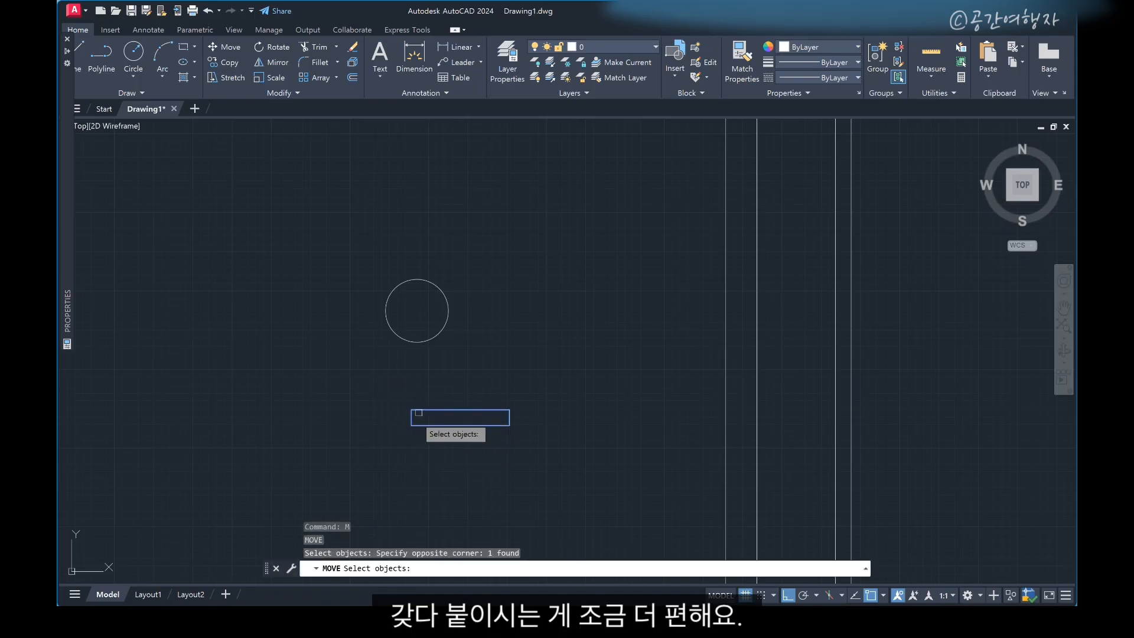
pyautogui.press('Return')
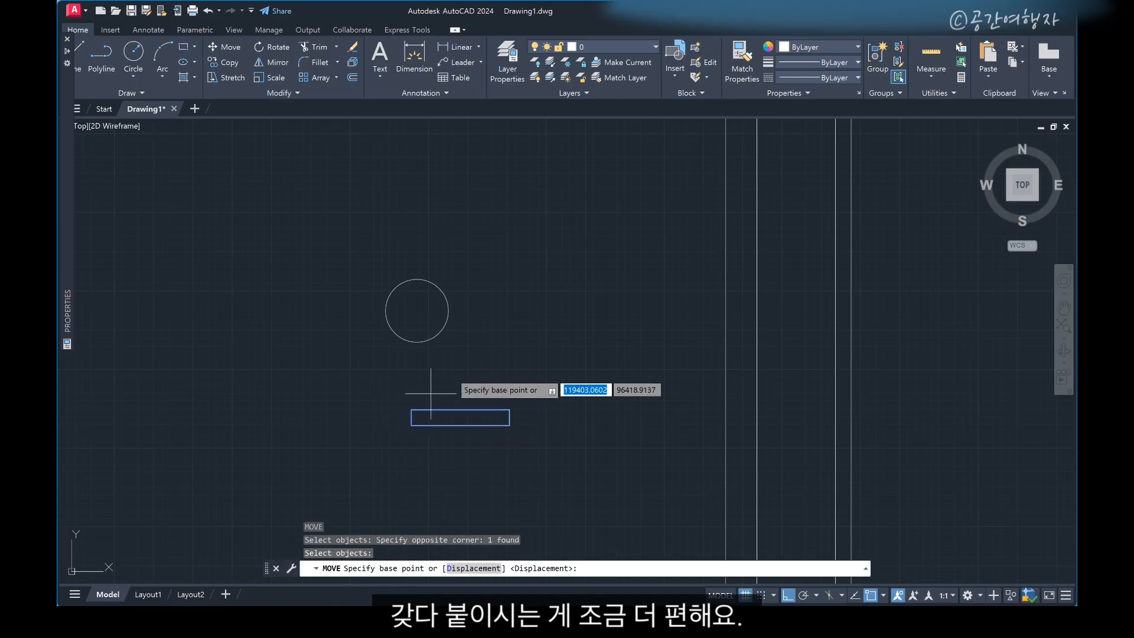
pyautogui.click(411, 417)
pyautogui.click(417, 310)
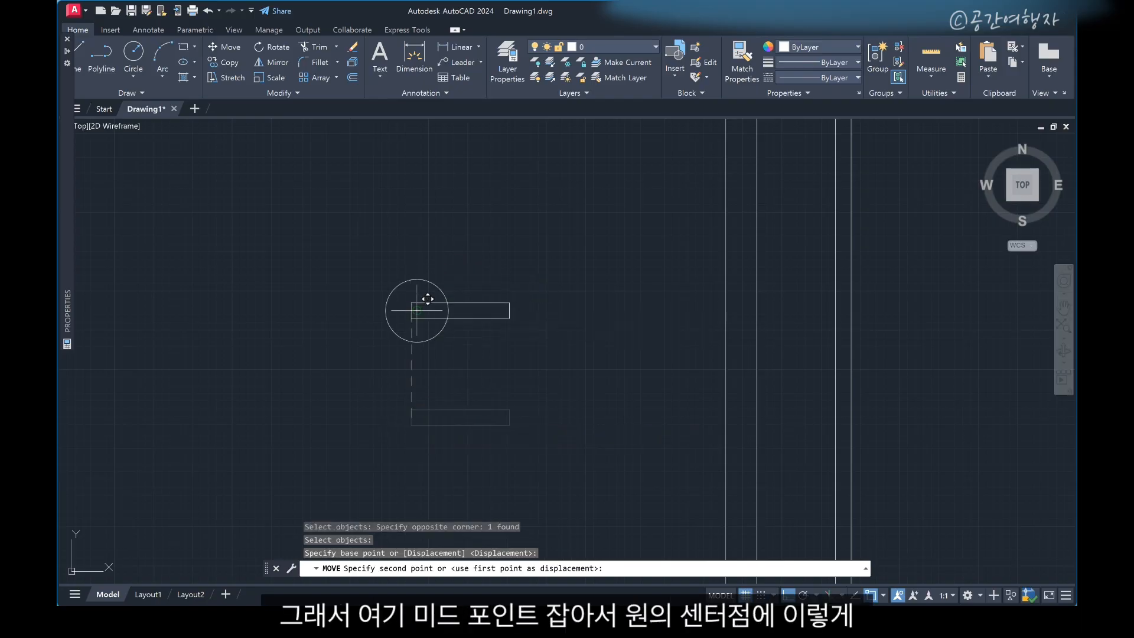
pyautogui.press('Escape')
# Step: Offset guide lines for the handle position 900 mm up from the door's bottom line and 100 mm in from its outer left edge
pyautogui.scroll(-4, 312, 379)
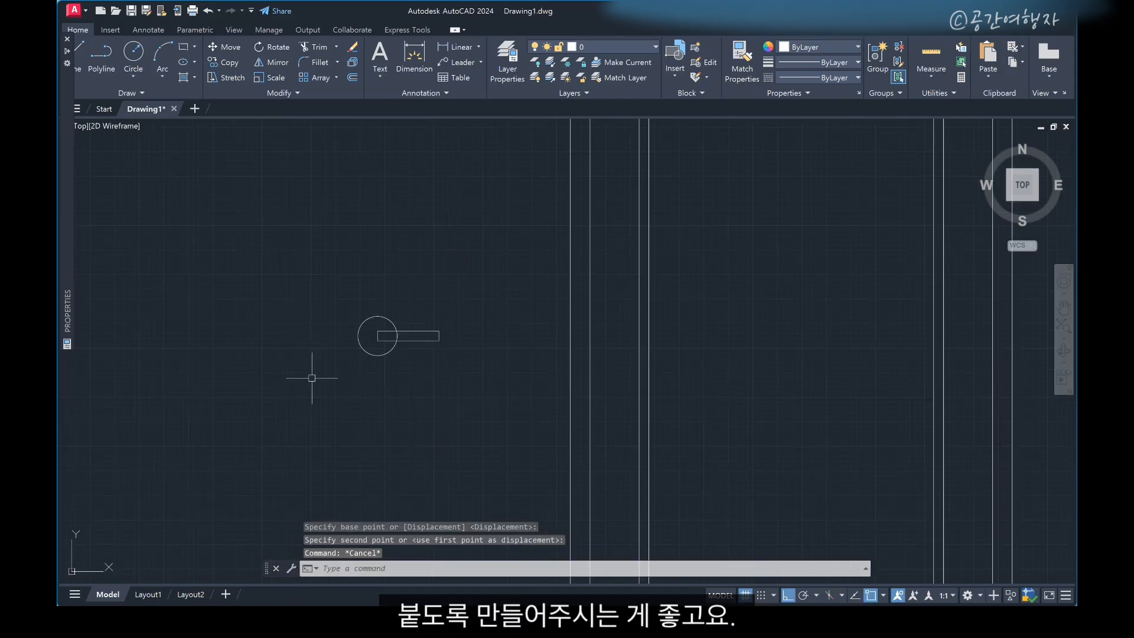
pyautogui.scroll(-2, 487, 337)
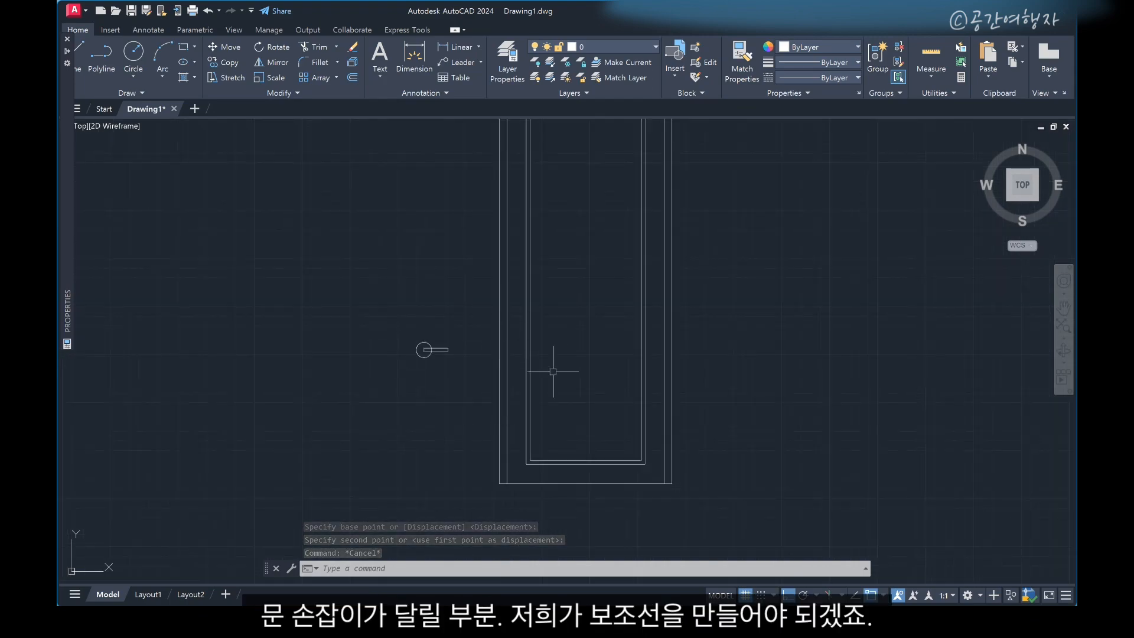
pyautogui.scroll(2, 508, 490)
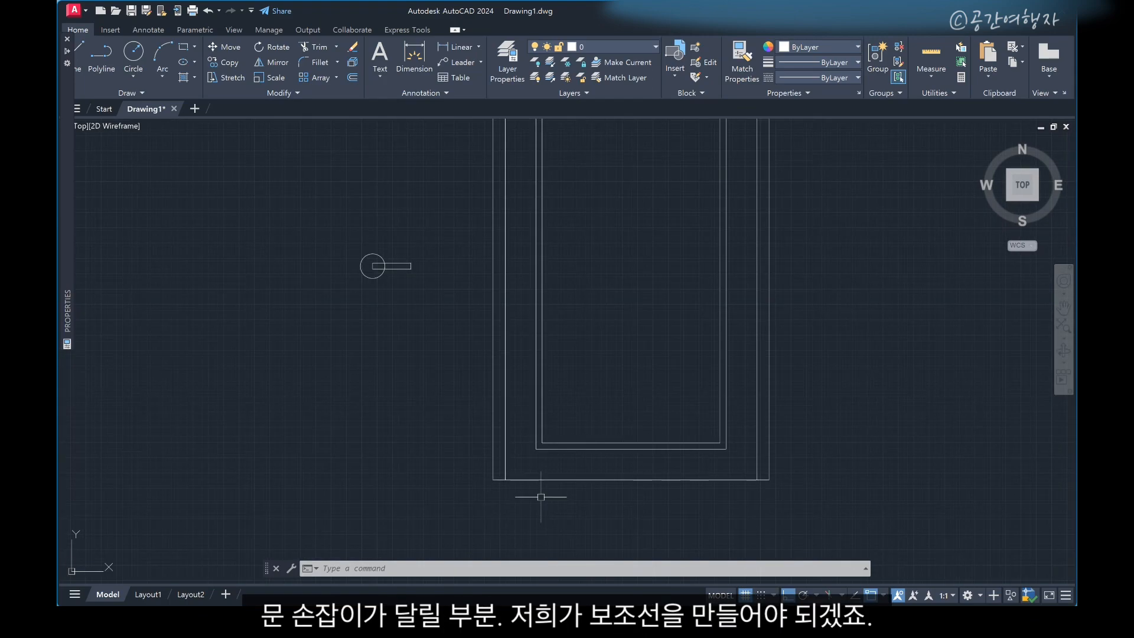
pyautogui.write('o')
pyautogui.press('Return')
pyautogui.press('Return')
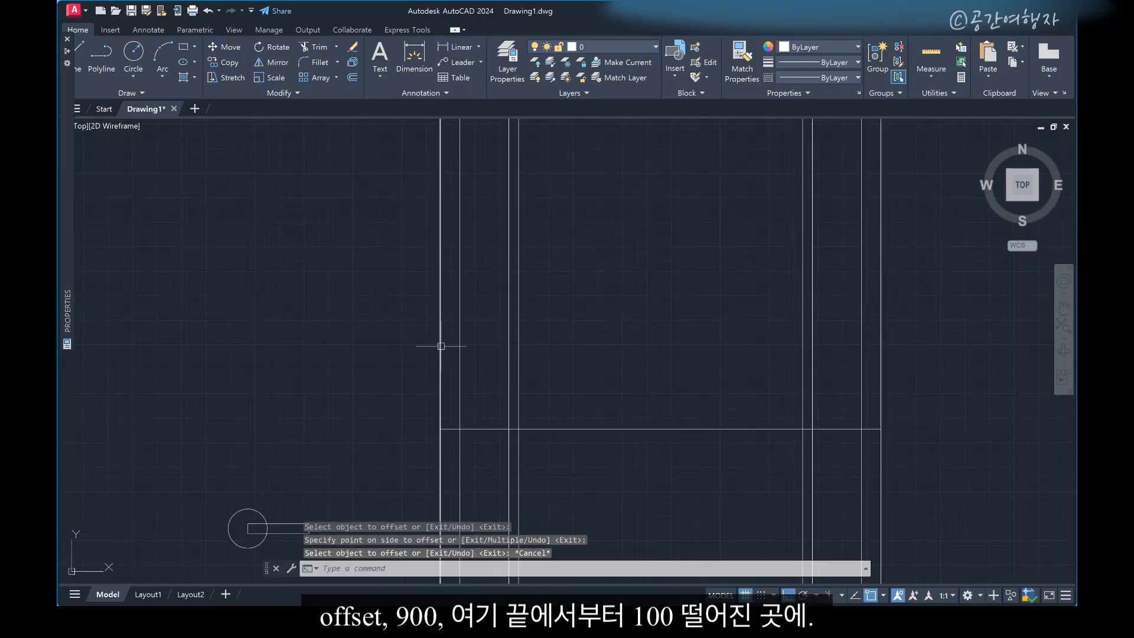
pyautogui.click(441, 346)
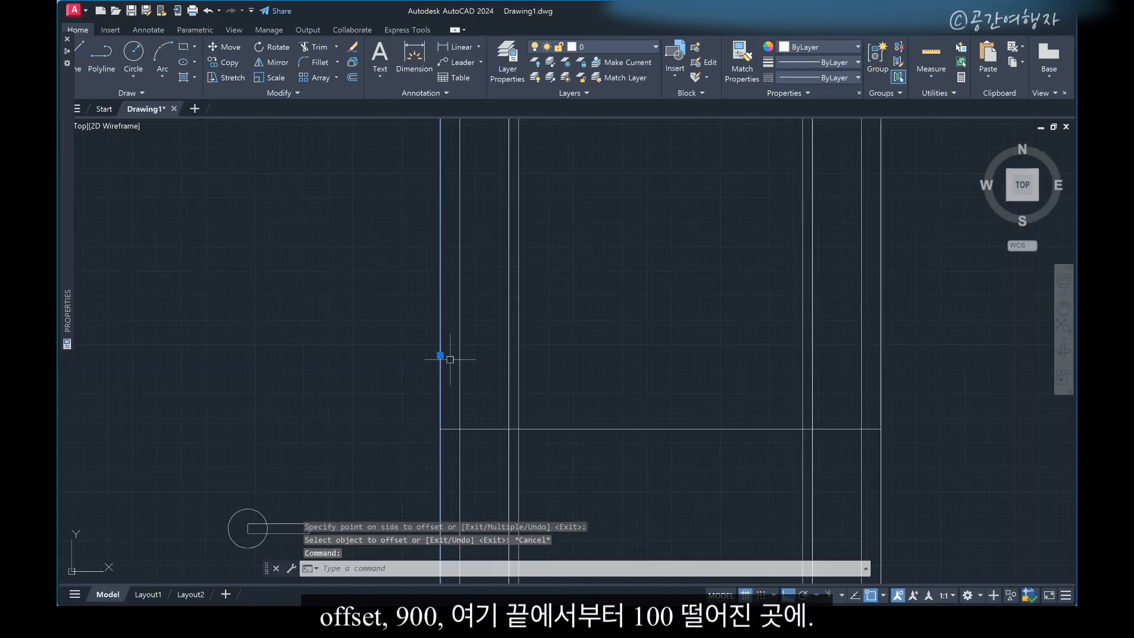
pyautogui.press('Escape')
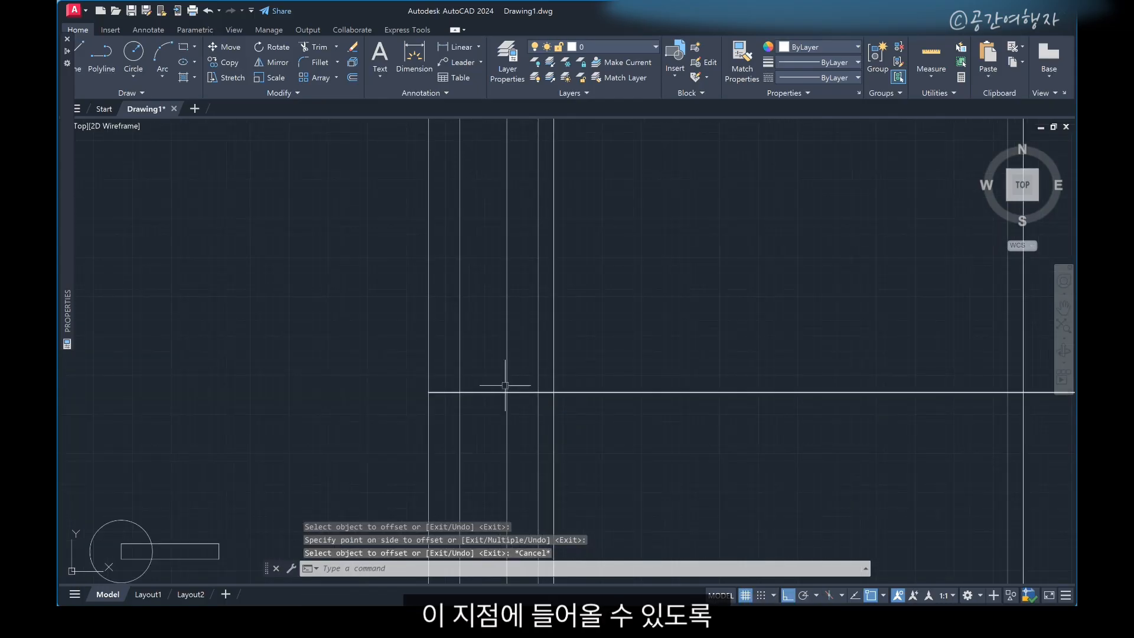
pyautogui.scroll(-3, 520, 372)
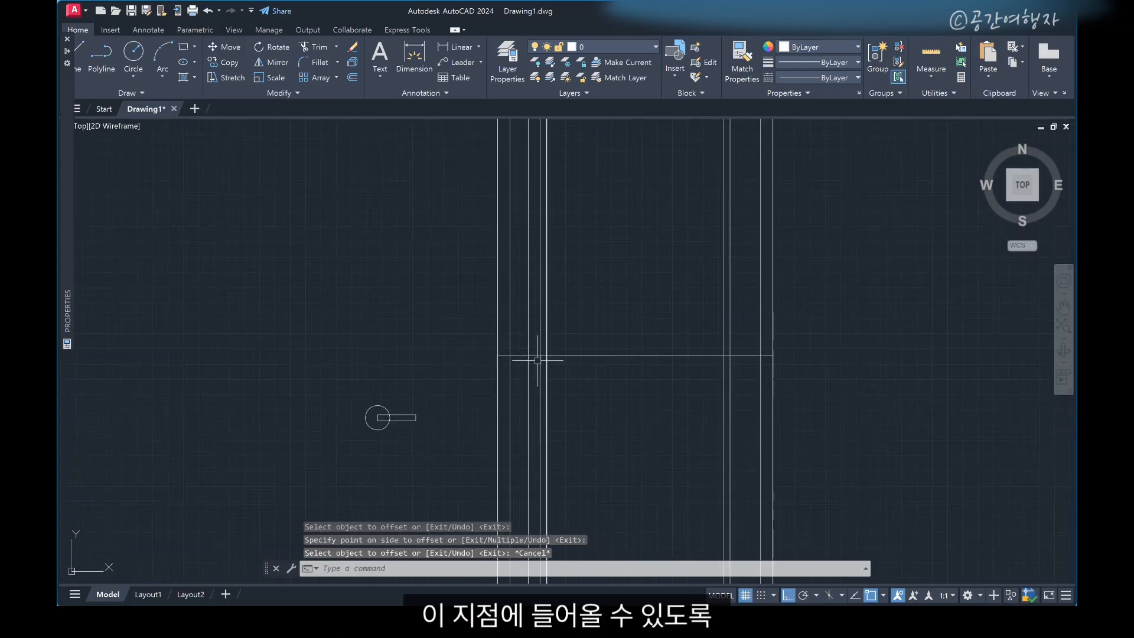
# Step: Move the circle and handle together from the circle's center to the intersection of the two guide lines on the door
pyautogui.scroll(4, 420, 443)
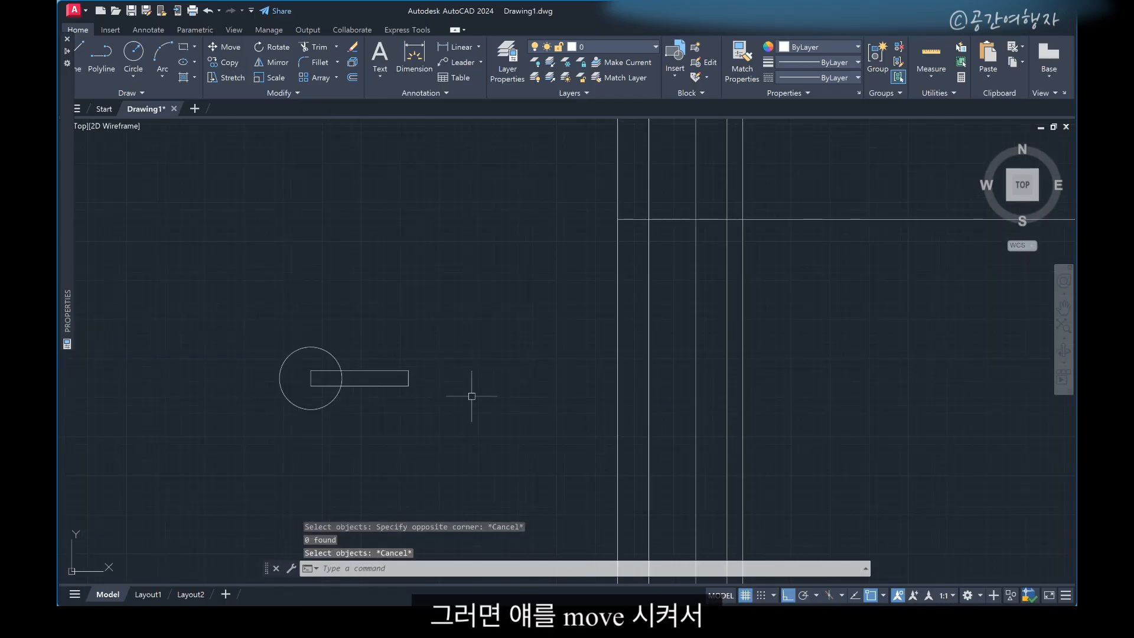
pyautogui.write('m')
pyautogui.press('Return')
pyautogui.click(480, 430)
pyautogui.click(198, 278)
pyautogui.press('Return')
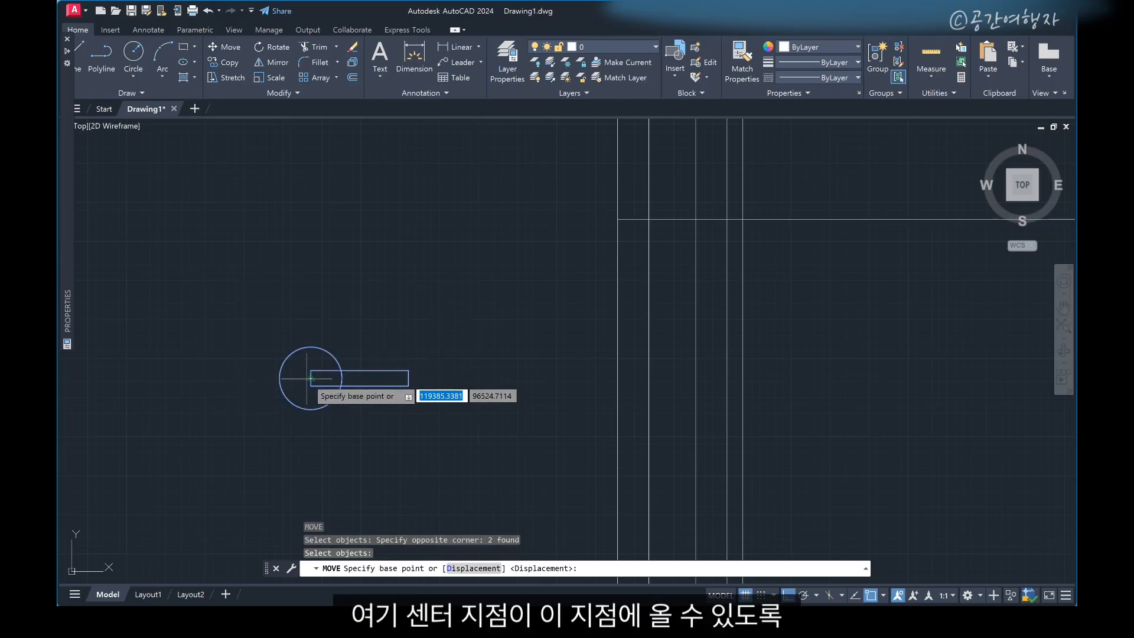
pyautogui.click(311, 378)
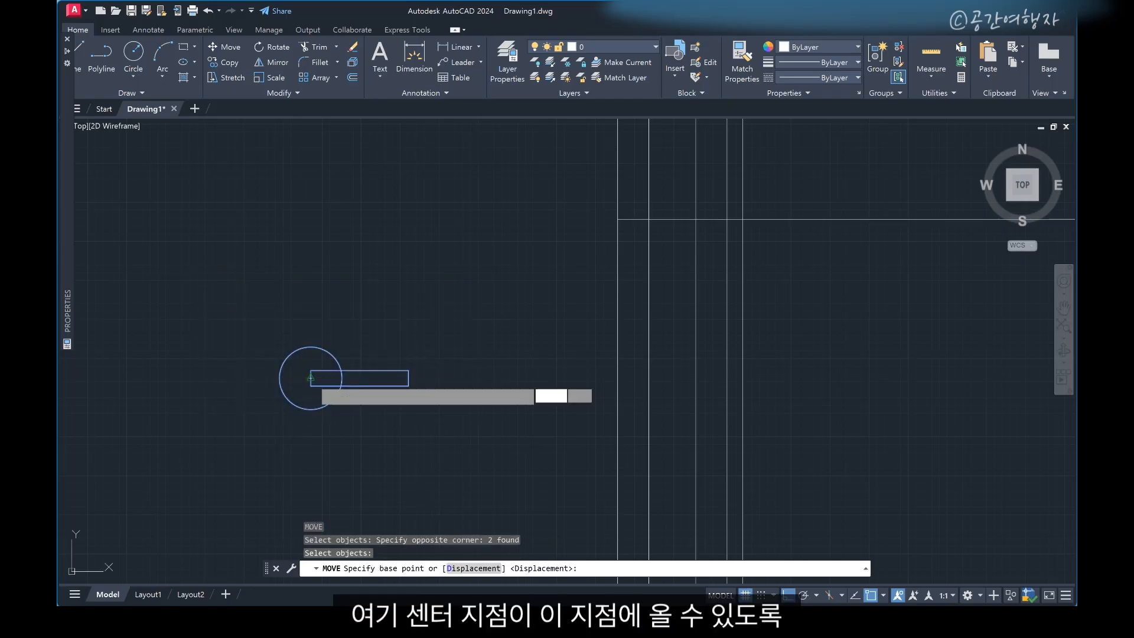
pyautogui.click(695, 219)
pyautogui.scroll(-3, 577, 281)
pyautogui.press('Escape')
# Step: Erase the horizontal and vertical guide lines that pass through the handle
pyautogui.scroll(4, 638, 226)
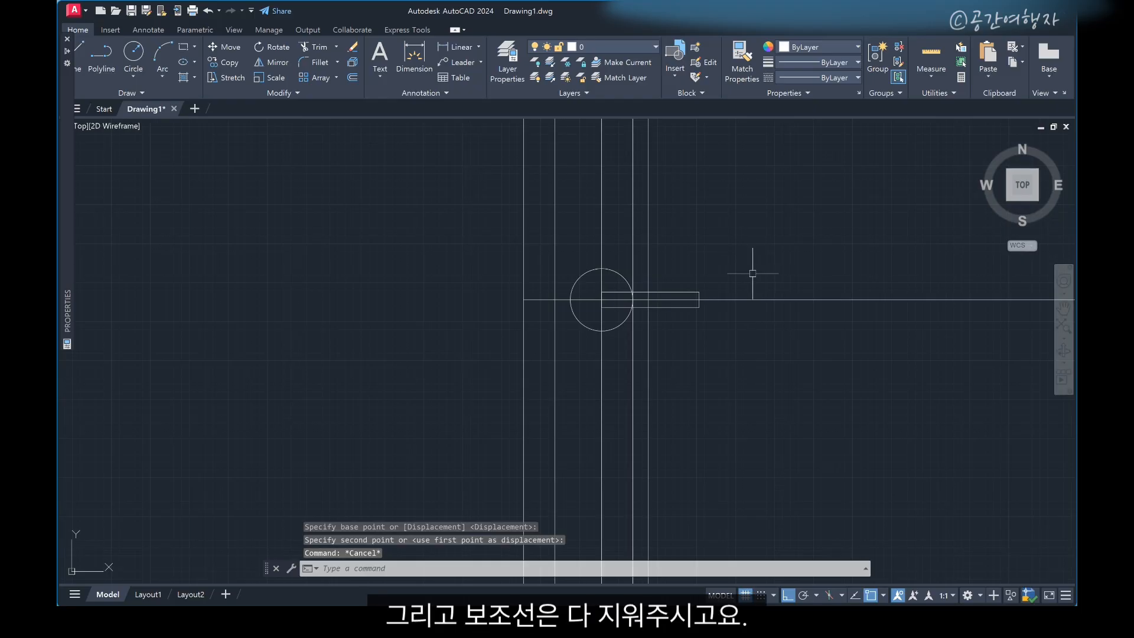
pyautogui.press('Escape')
pyautogui.scroll(6, 646, 306)
pyautogui.click(480, 270)
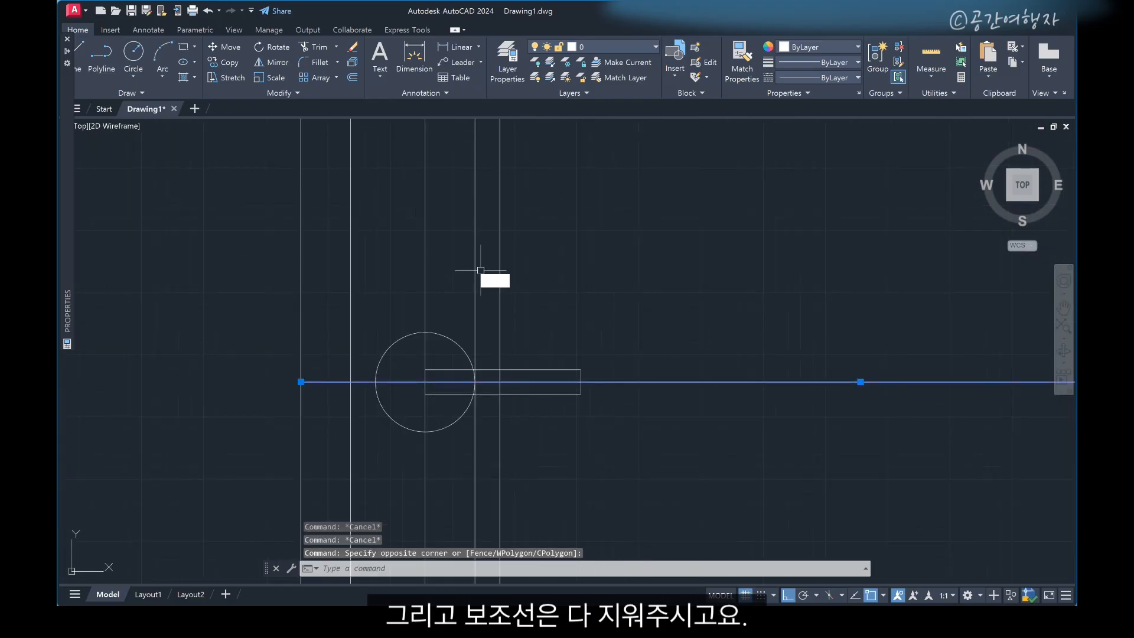
pyautogui.write('e')
pyautogui.press('space')
pyautogui.click(442, 251)
pyautogui.click(383, 220)
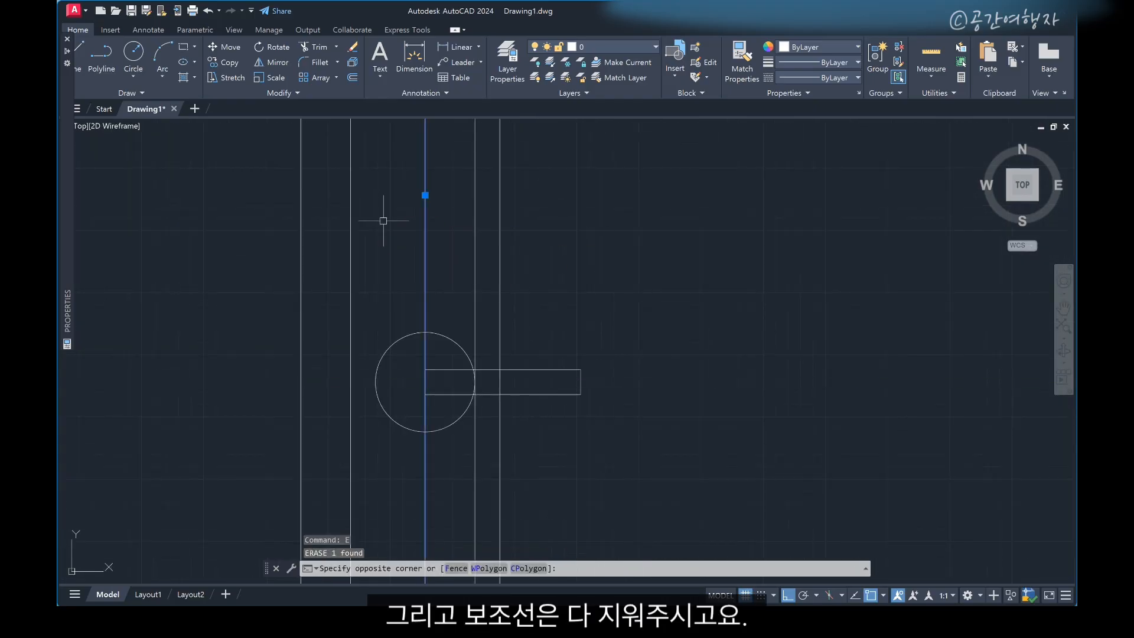
pyautogui.write('e')
pyautogui.press('space')
pyautogui.press('Escape')
# Step: Trim the panel moulding lines and the circle's arc that run behind the handle rectangle
pyautogui.scroll(2, 458, 386)
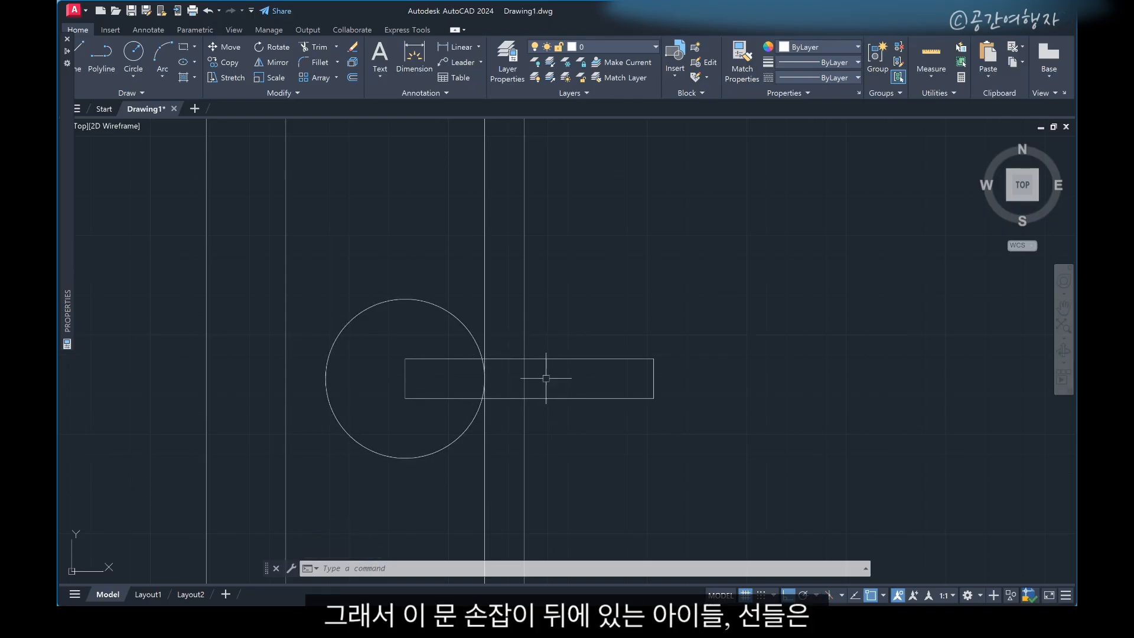
pyautogui.write('tr')
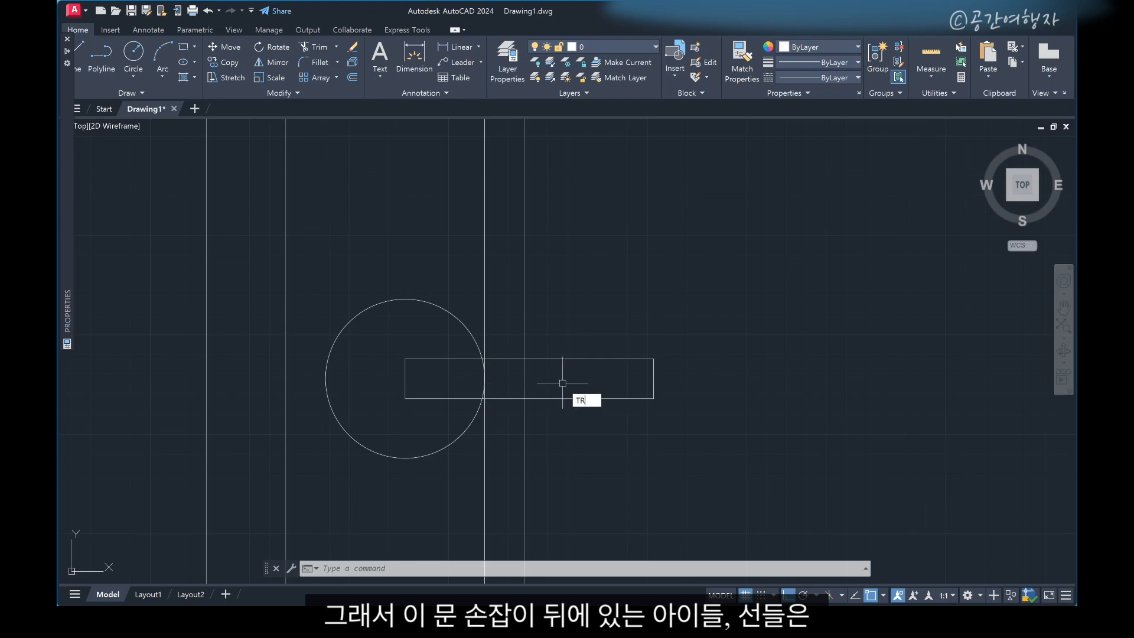
pyautogui.press('space')
pyautogui.moveTo(562, 382); pyautogui.dragTo(461, 373)
pyautogui.scroll(4, 493, 382)
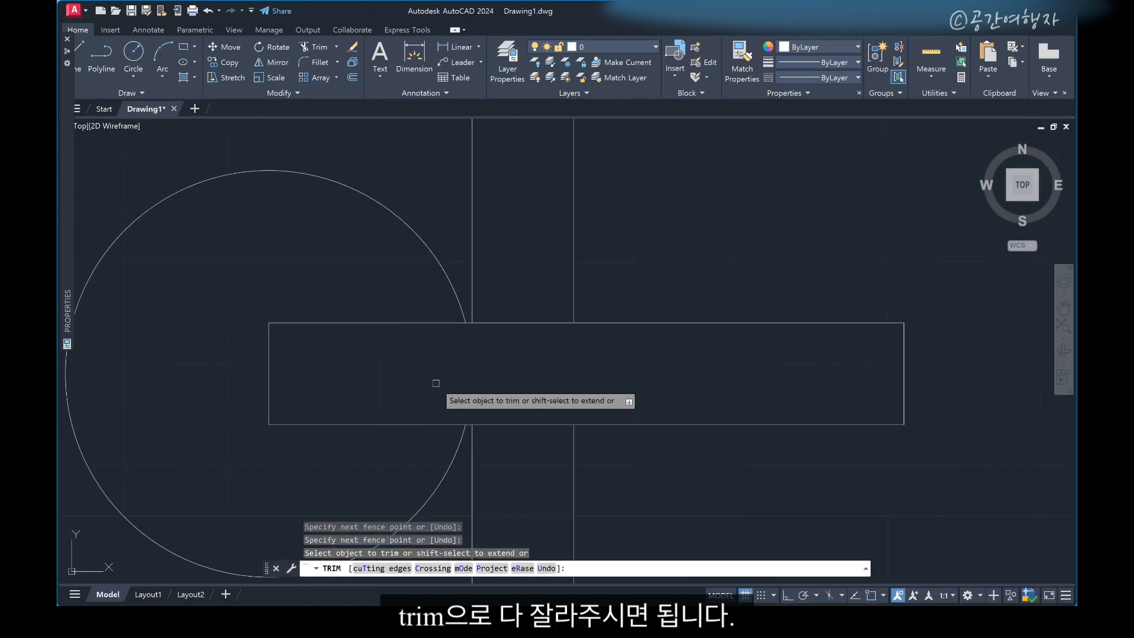
pyautogui.press('Escape')
pyautogui.scroll(-12, 590, 384)
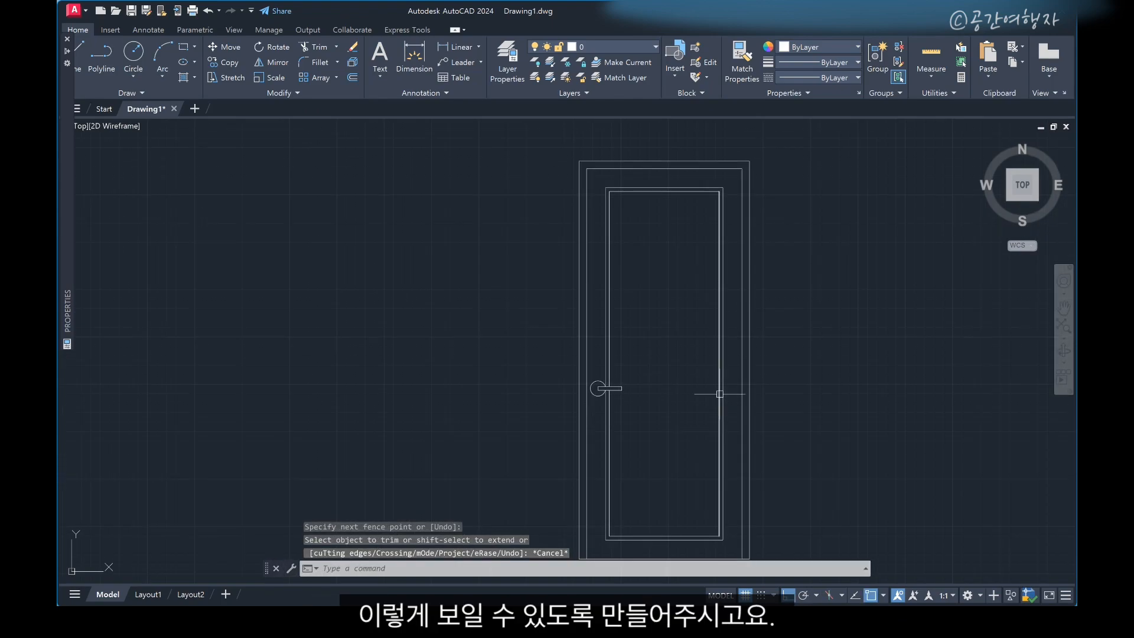
# Step: Draw opening-direction lines from the door leaf's top left corner to the midpoint of its right edge and back to its bottom left corner
pyautogui.scroll(-2, 670, 397)
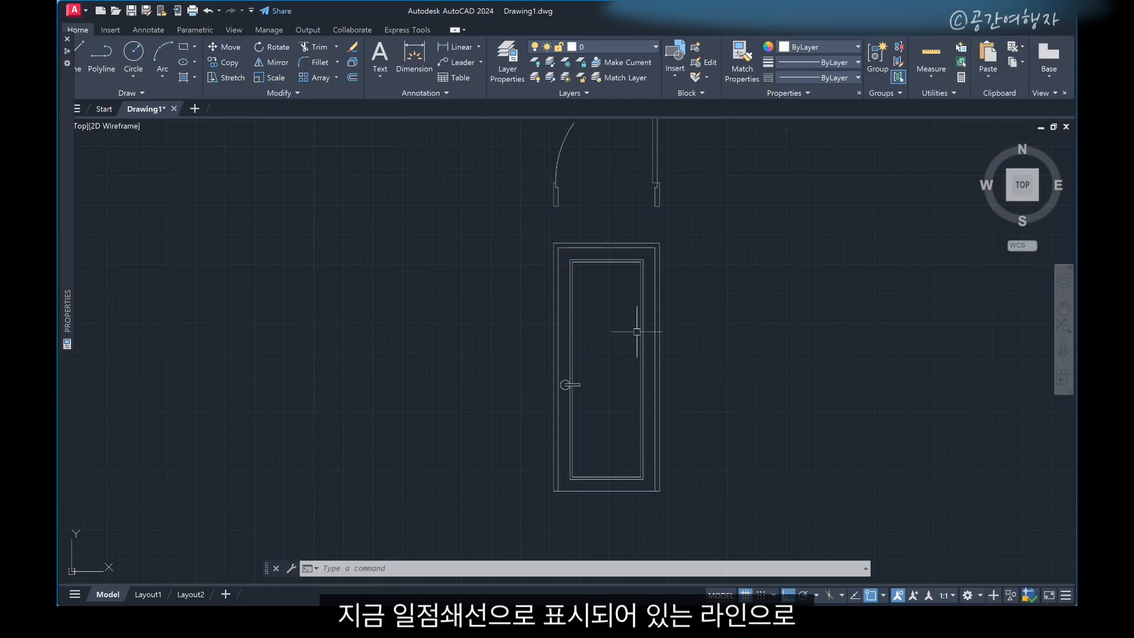
pyautogui.write('l')
pyautogui.press('Return')
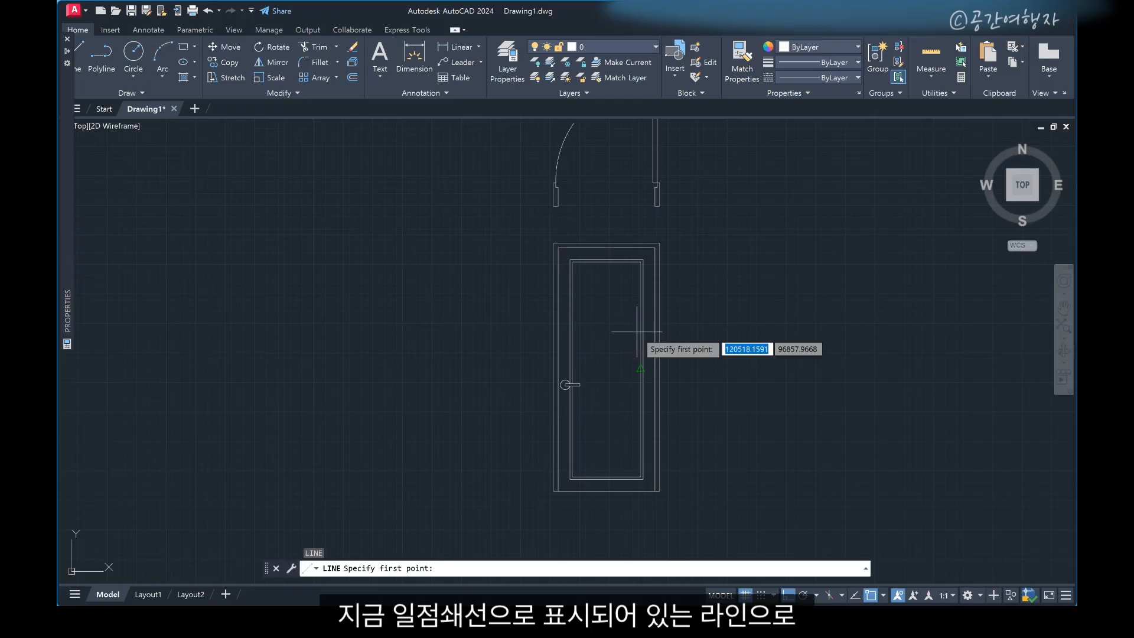
pyautogui.click(558, 248)
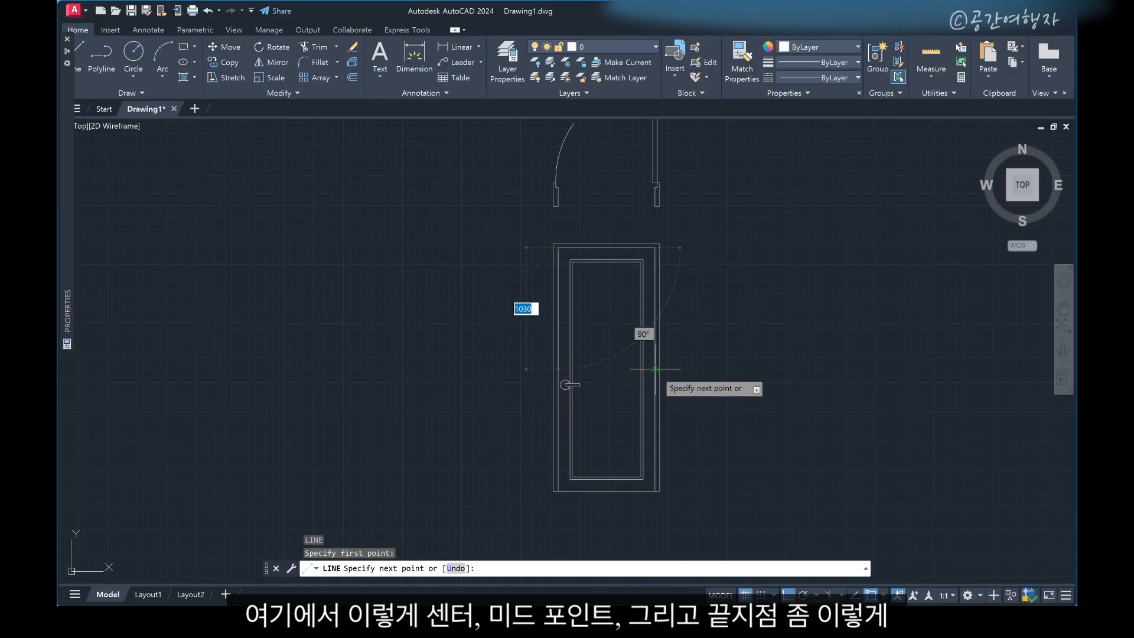
pyautogui.scroll(6, 640, 369)
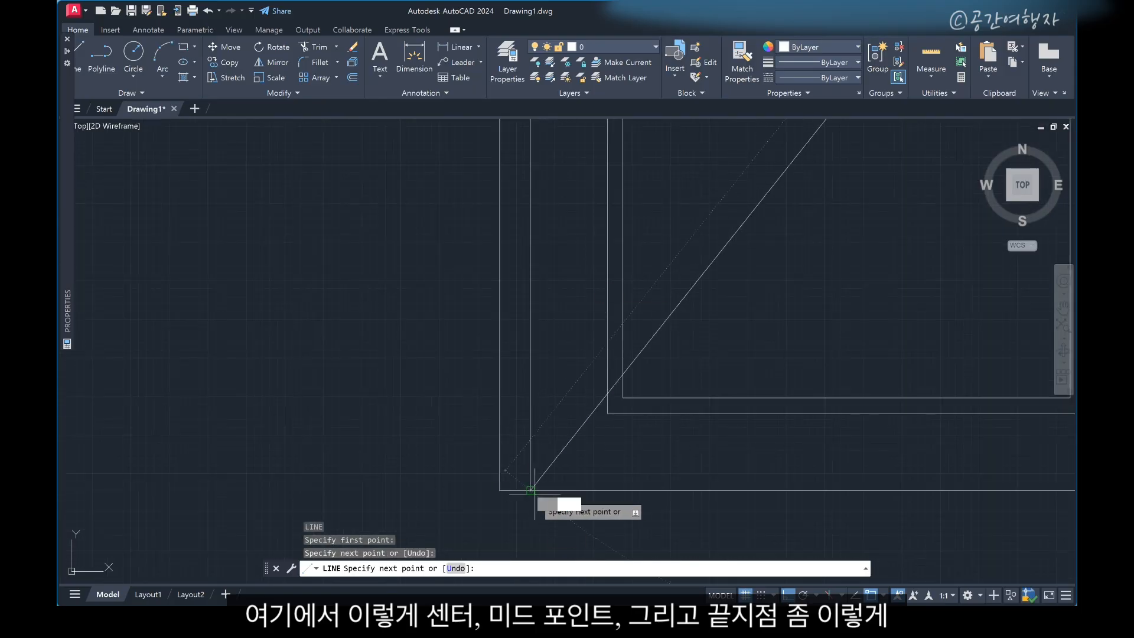
pyautogui.click(530, 490)
pyautogui.scroll(-6, 526, 493)
pyautogui.press('Return')
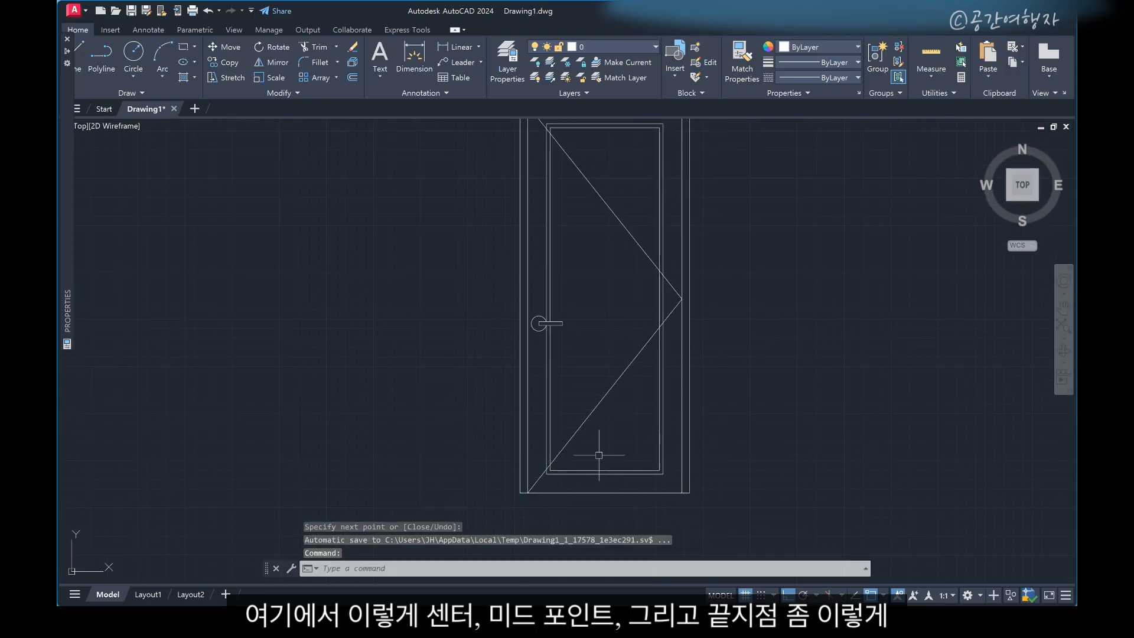
pyautogui.scroll(-2, 499, 487)
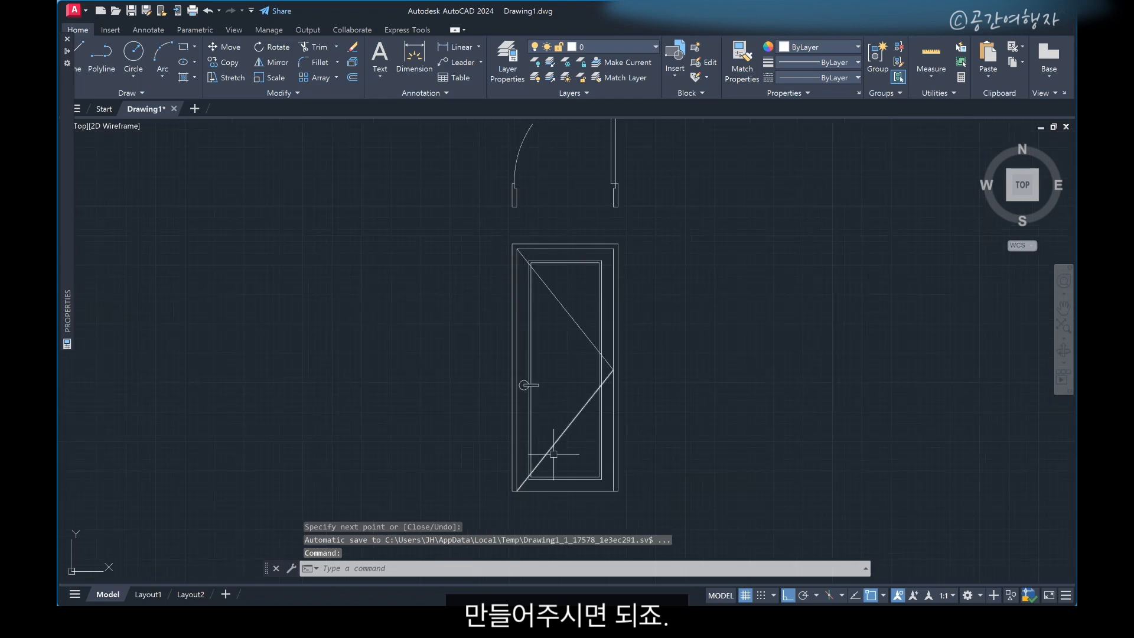
pyautogui.scroll(2, 545, 477)
pyautogui.scroll(-2, 505, 495)
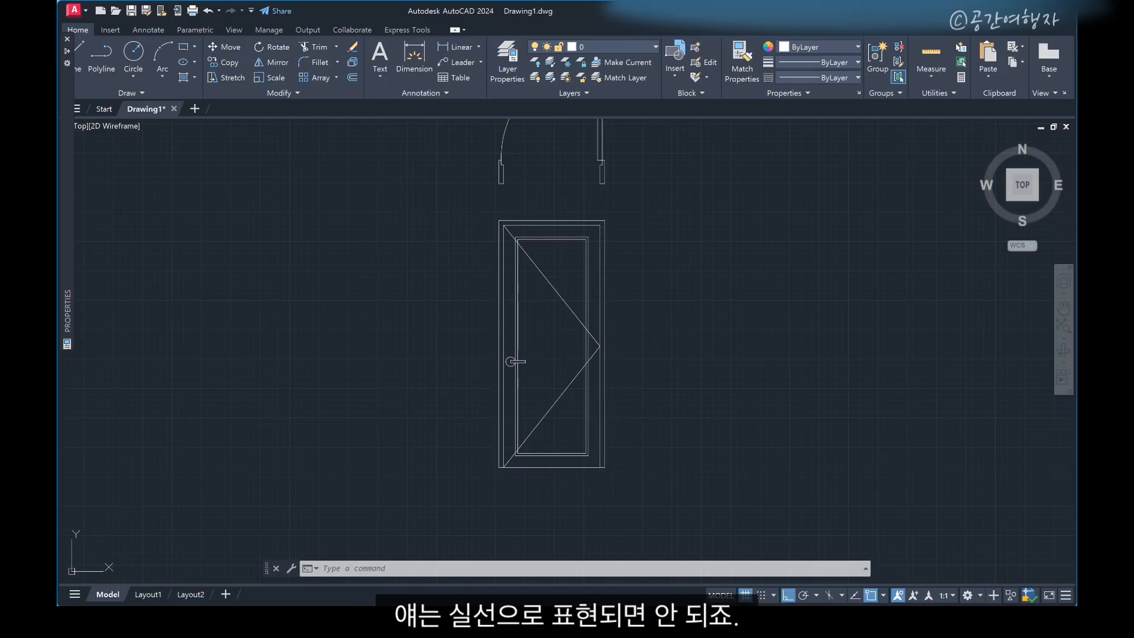
pyautogui.click(551, 286)
pyautogui.press('Escape')
pyautogui.scroll(-3, 547, 480)
pyautogui.scroll(3, 546, 422)
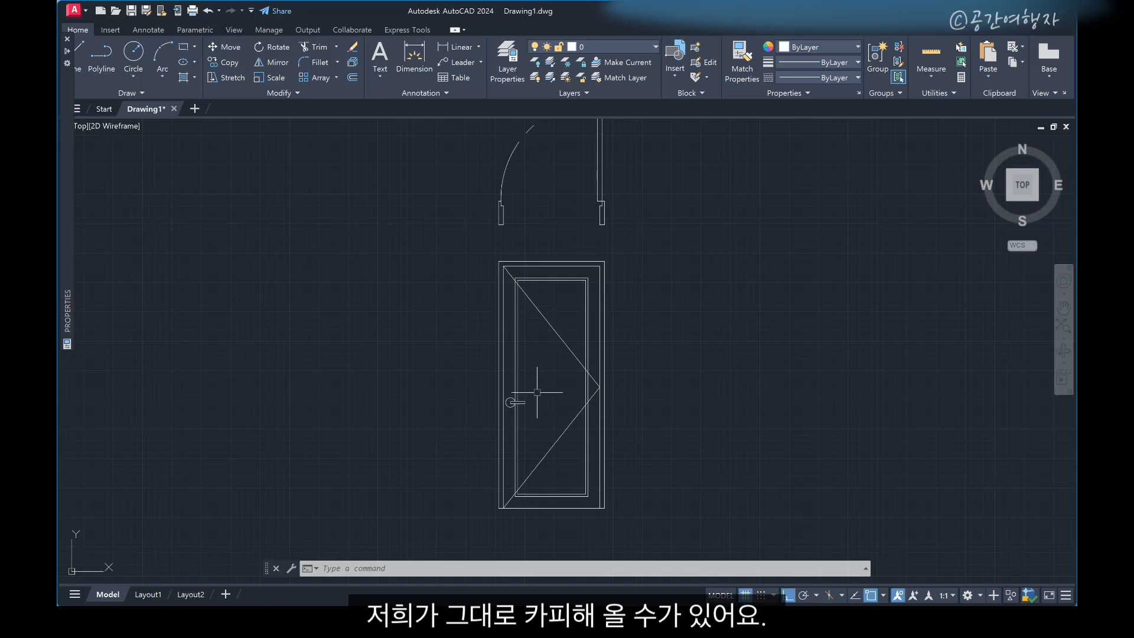
# Step: Match the properties of the plan view's swing arc onto the two diagonal opening lines in the elevation
pyautogui.scroll(-2, 537, 383)
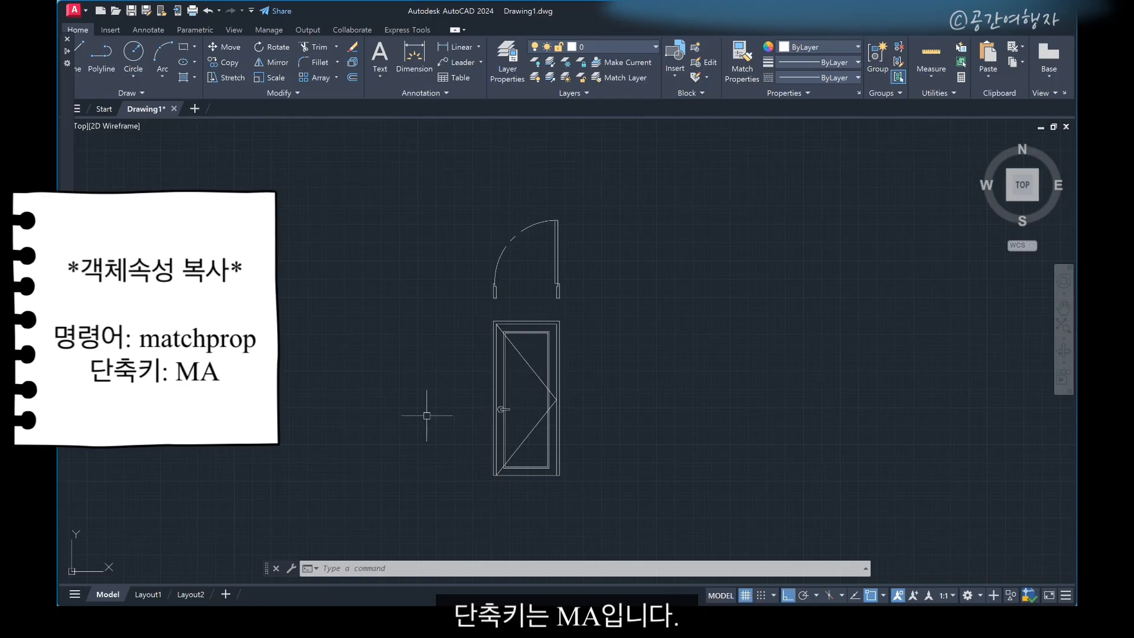
pyautogui.write('MA')
pyautogui.press('Return')
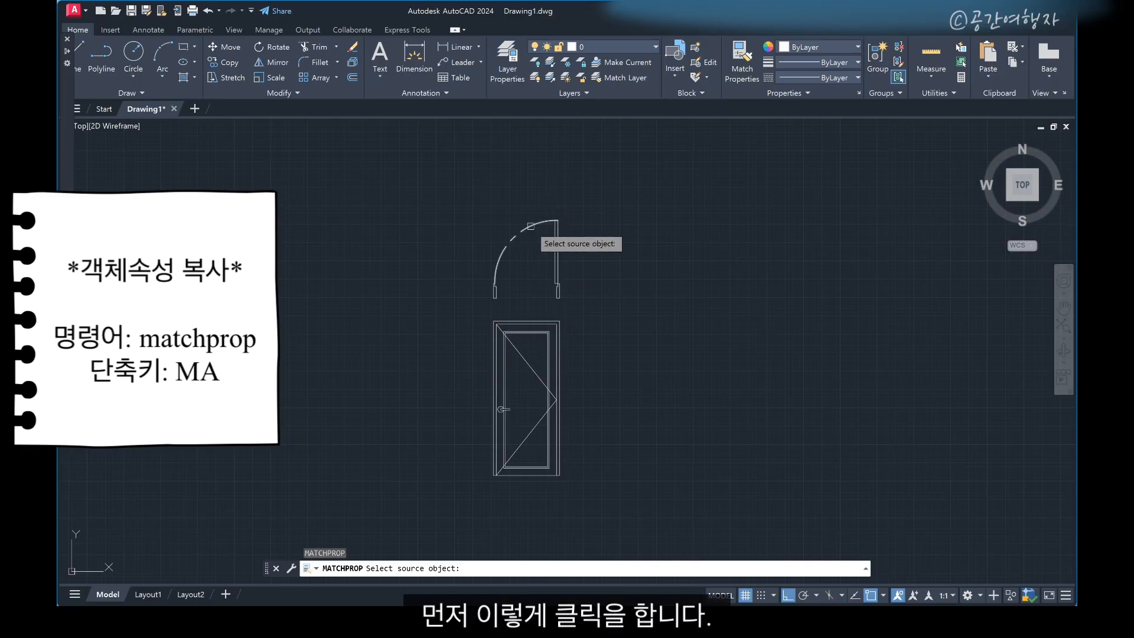
pyautogui.click(531, 226)
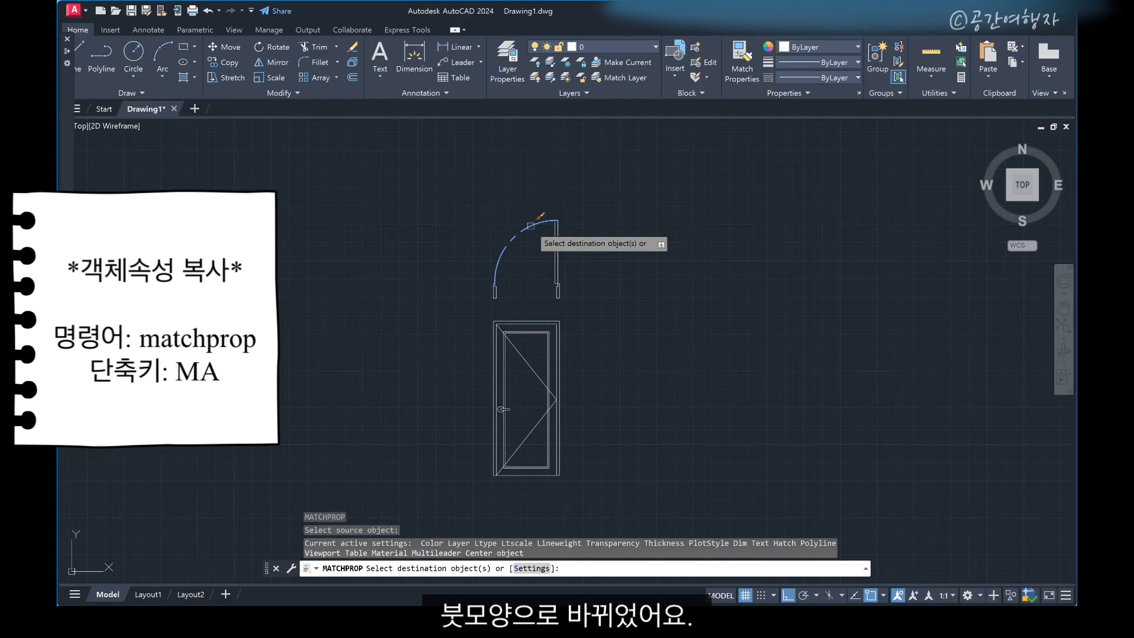
pyautogui.click(526, 356)
pyautogui.click(536, 426)
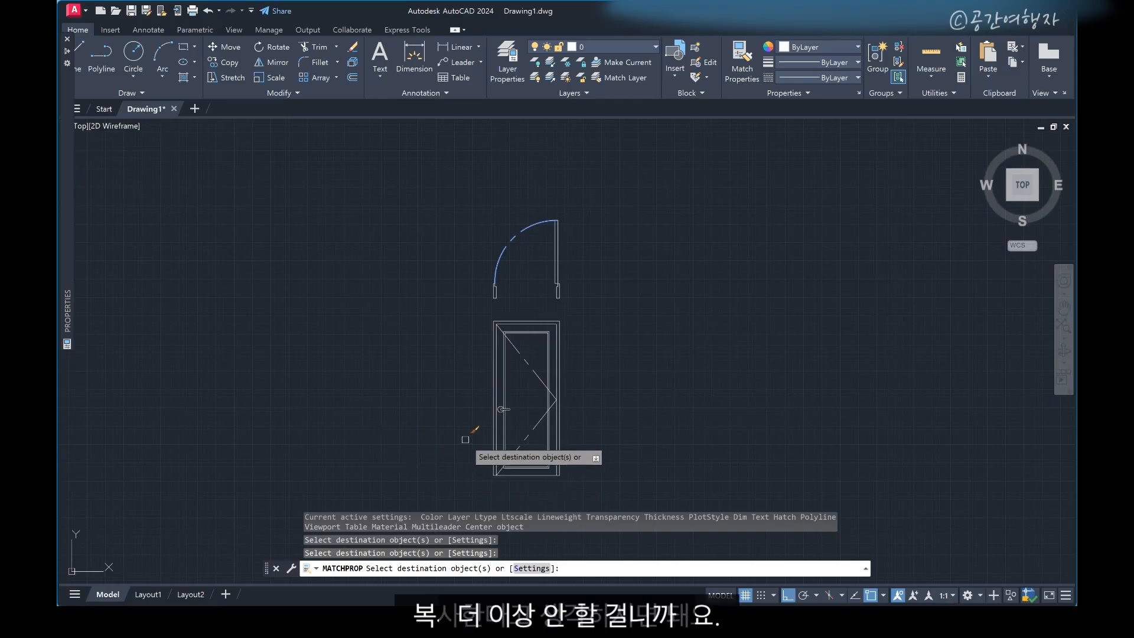
pyautogui.press('space')
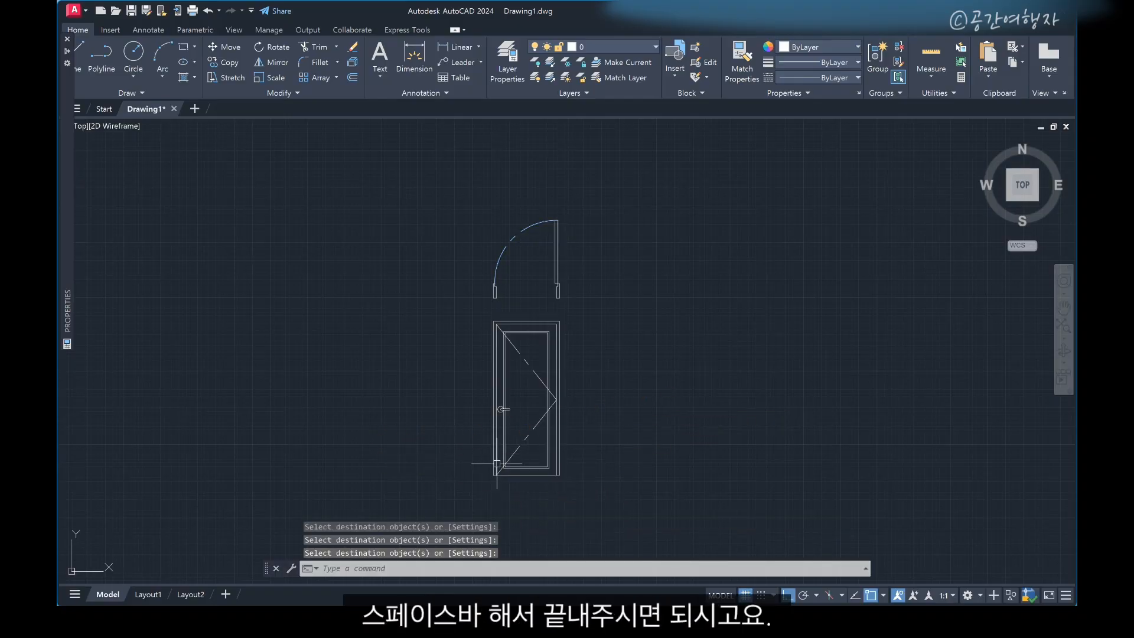
# Step: Copy the door's plan and front elevation together about 2180 mm horizontally to the right of the originals
pyautogui.moveTo(661, 450); pyautogui.dragTo(587, 447, button='middle')
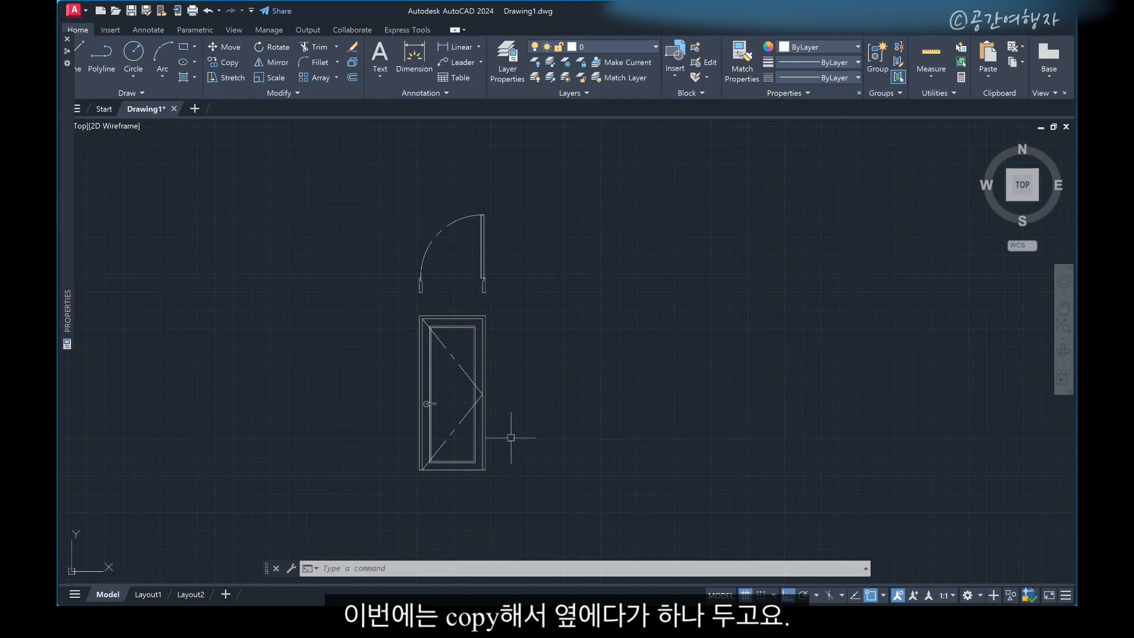
pyautogui.write('co')
pyautogui.press('space')
pyautogui.click(347, 190)
pyautogui.click(546, 532)
pyautogui.press('space')
pyautogui.click(421, 470)
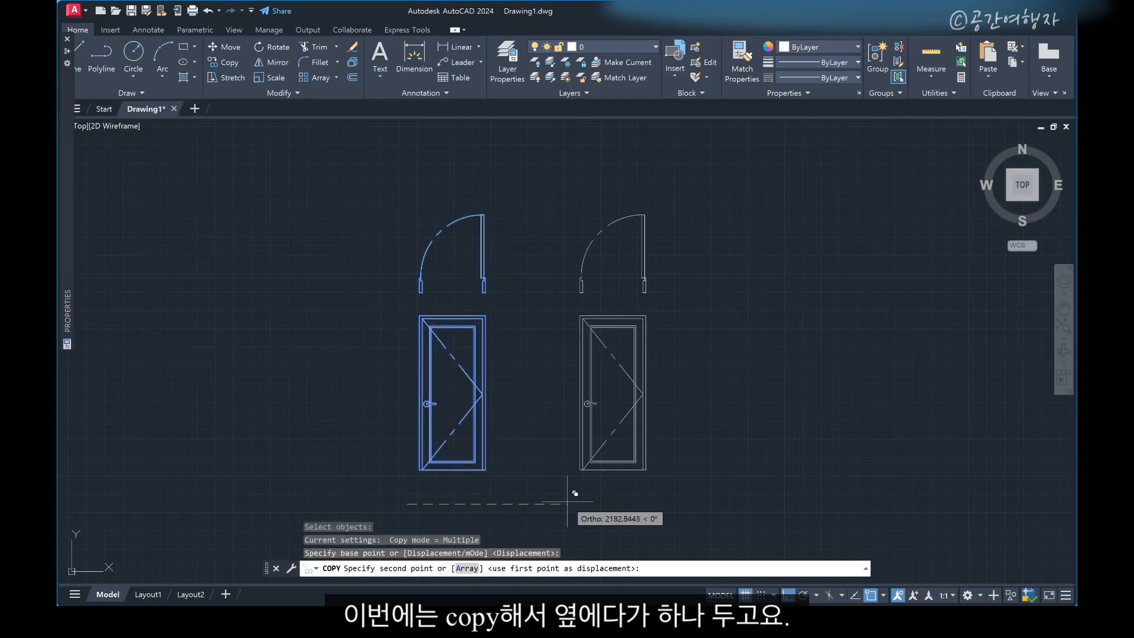
pyautogui.click(581, 490)
pyautogui.press('Escape')
# Step: Draw horizontal threshold lines between the two jambs of the copied plan, along their bottom ends, rebate corners and top ends
pyautogui.scroll(4, 627, 274)
pyautogui.moveTo(627, 274); pyautogui.dragTo(569, 266, button='middle')
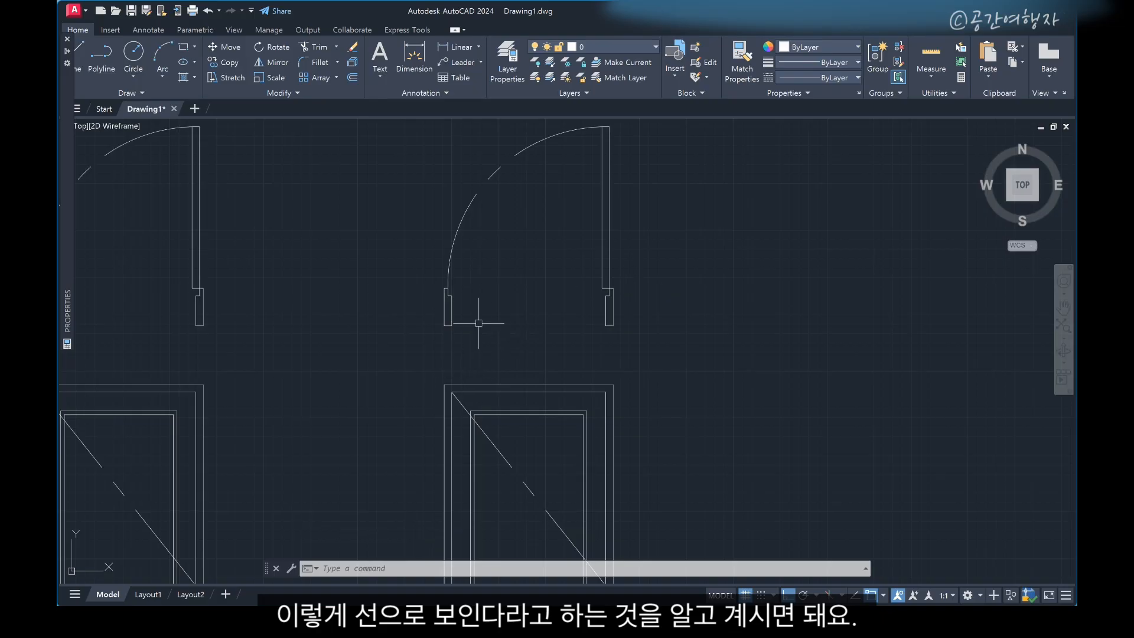
pyautogui.write('line')
pyautogui.press('Return')
pyautogui.click(450, 295)
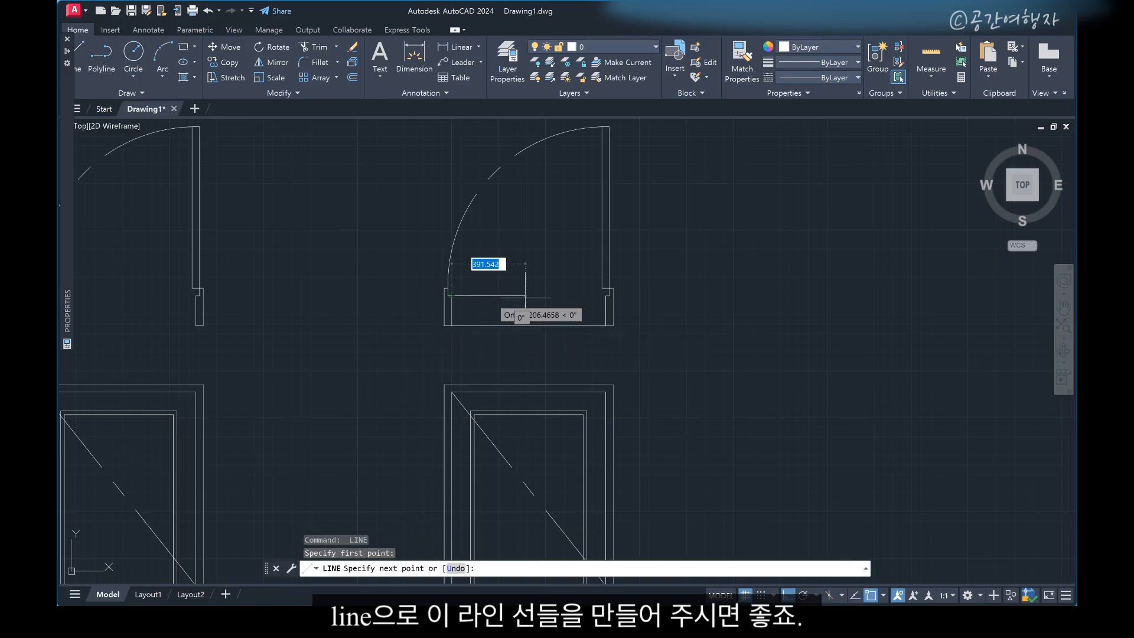
pyautogui.click(609, 295)
pyautogui.press('space')
pyautogui.press('space')
pyautogui.click(448, 288)
pyautogui.scroll(3, 639, 286)
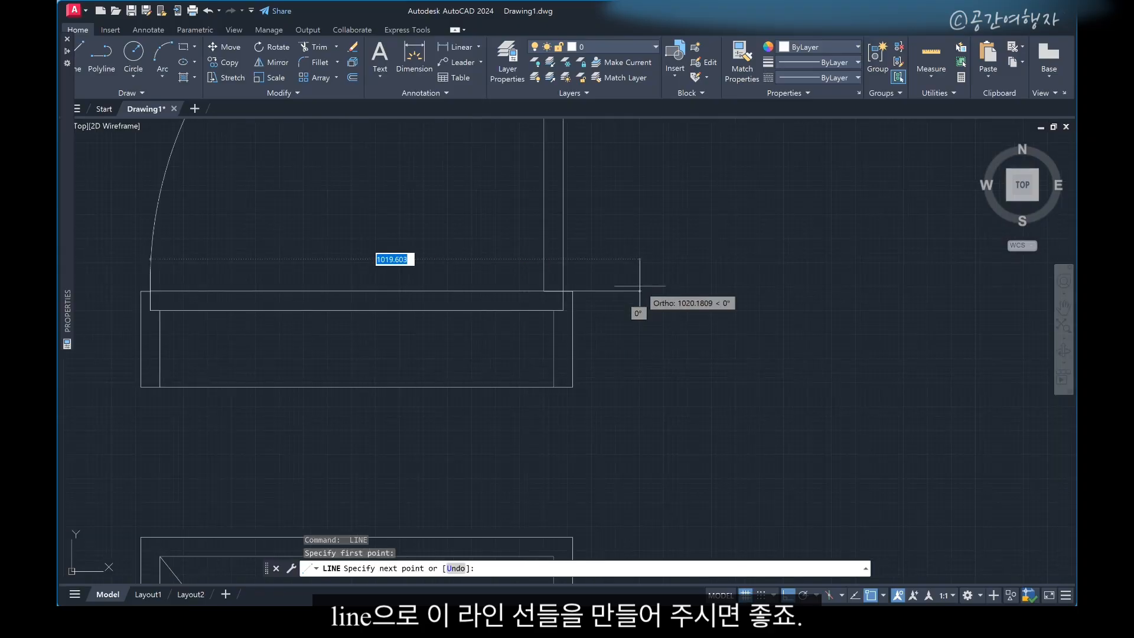
pyautogui.click(563, 295)
pyautogui.press('space')
pyautogui.press('Escape')
pyautogui.scroll(-6, 591, 319)
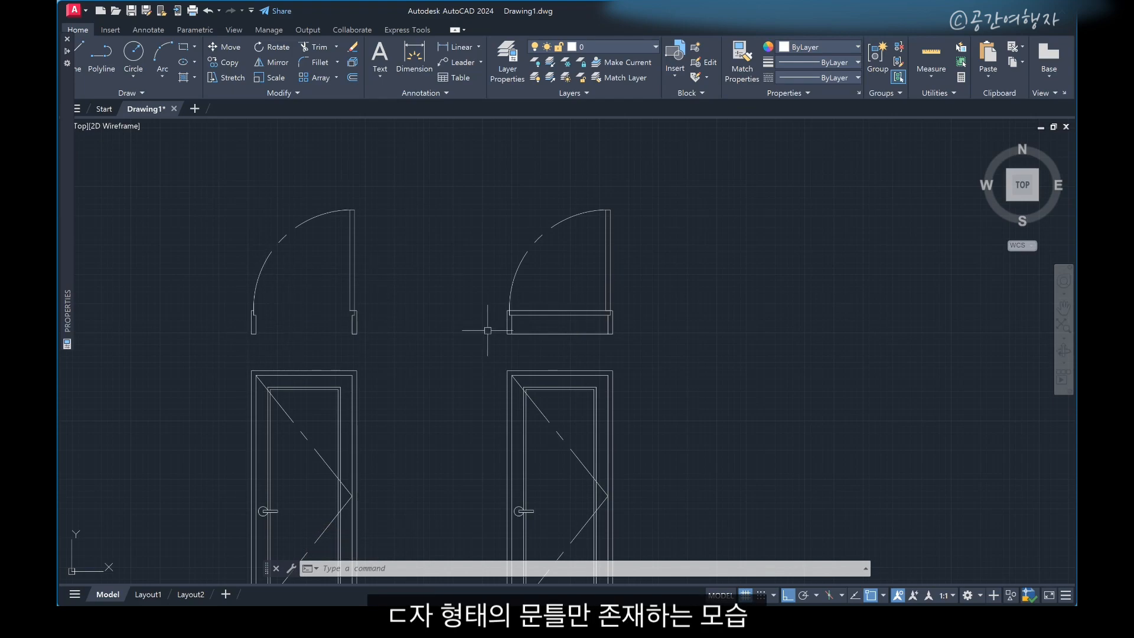
# Step: Offset the bottom line of the copied front elevation upward by 40 mm as the threshold's top edge
pyautogui.scroll(-3, 587, 342)
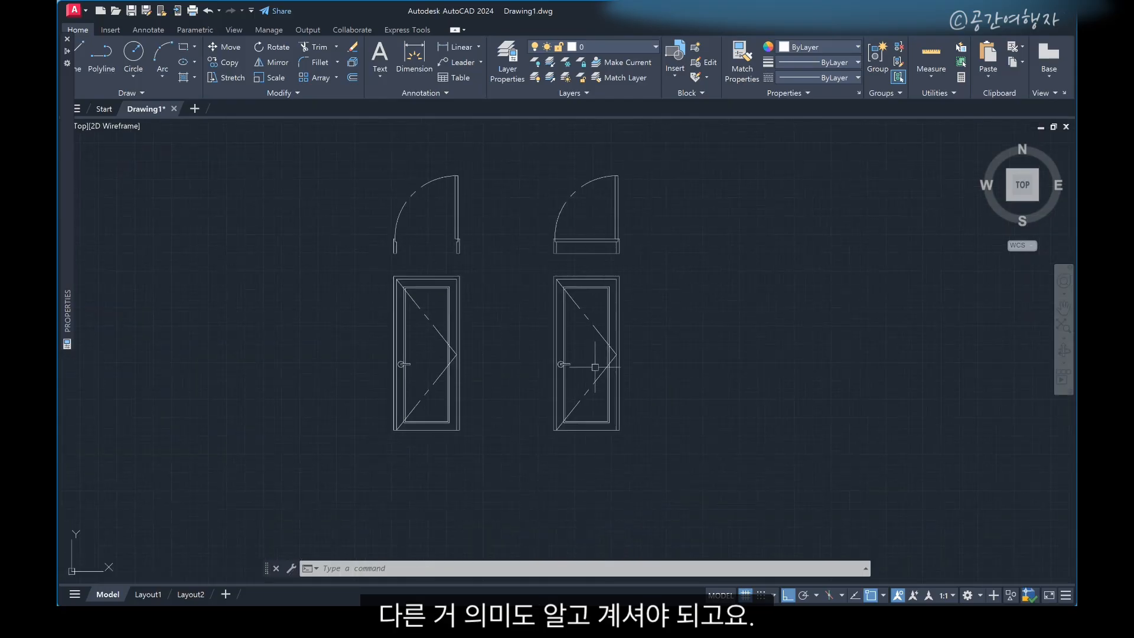
pyautogui.scroll(5, 587, 451)
pyautogui.moveTo(573, 416); pyautogui.dragTo(516, 471, button='middle')
pyautogui.scroll(2, 539, 479)
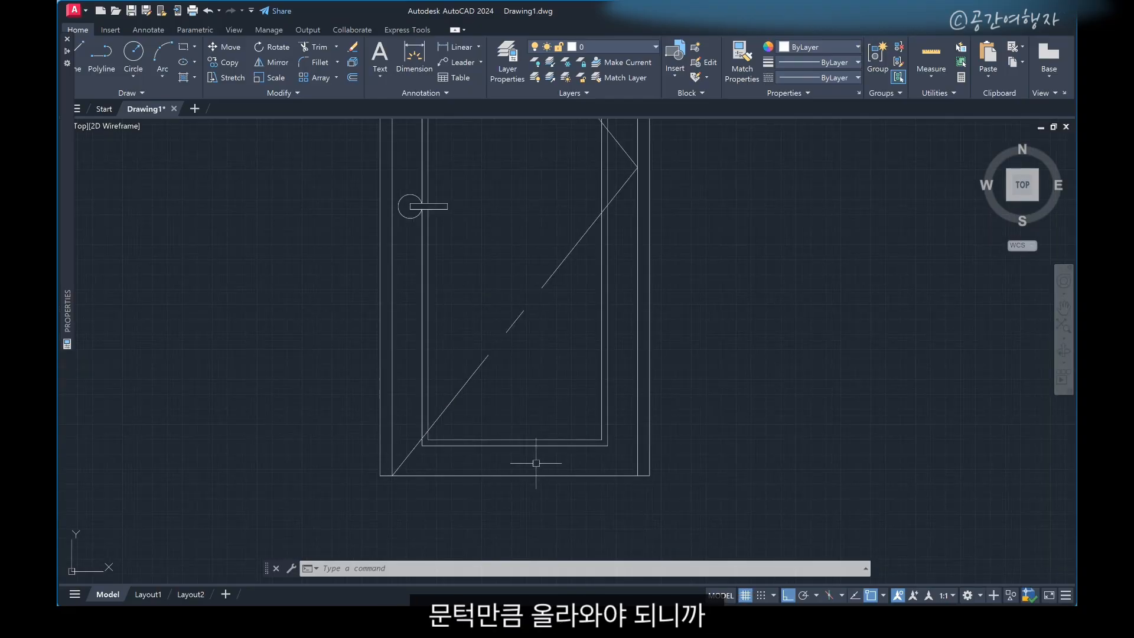
pyautogui.write('o')
pyautogui.press('Return')
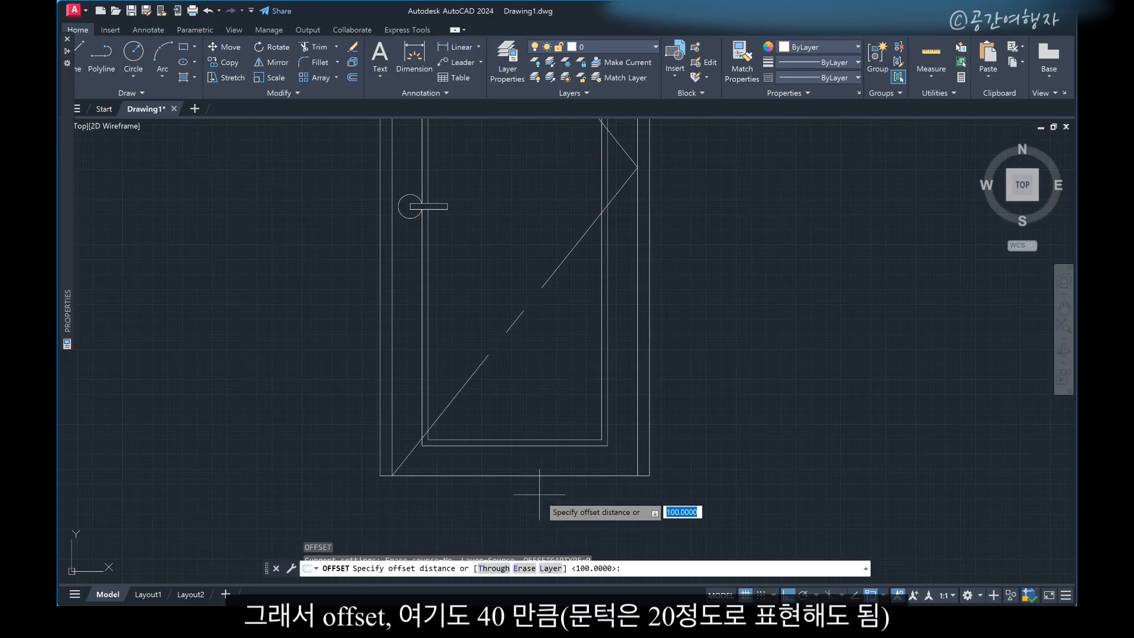
pyautogui.write('40')
pyautogui.press('Return')
pyautogui.click(537, 476)
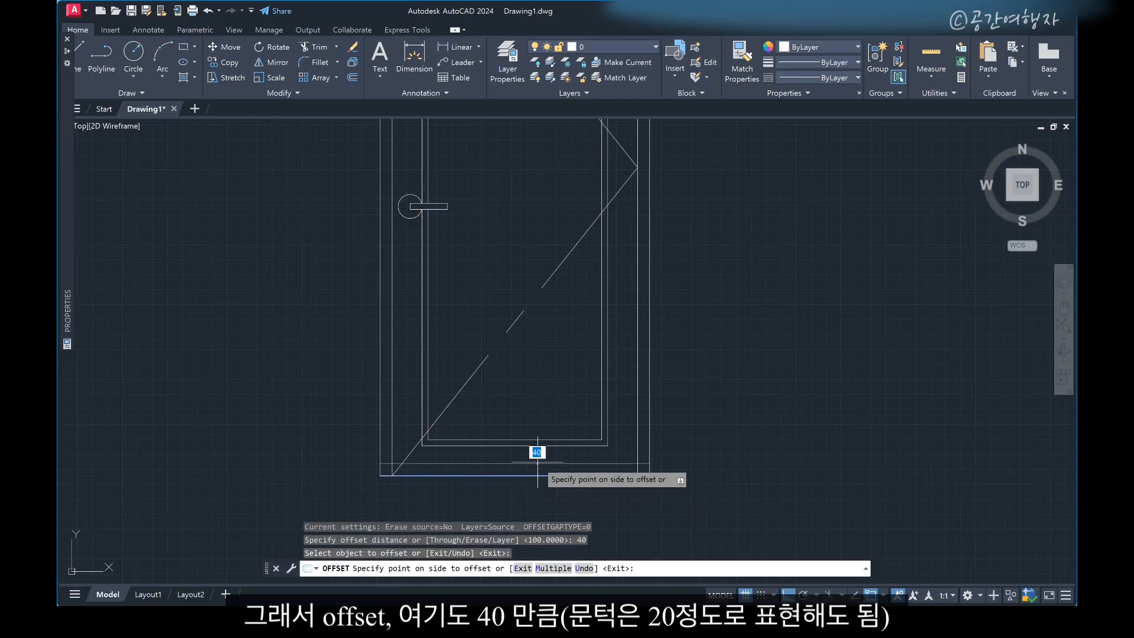
pyautogui.click(537, 456)
pyautogui.press('Escape')
# Step: Stretch the lower end of the copied elevation's opening line up to where the threshold line meets the left frame's inner edge
pyautogui.scroll(5, 385, 470)
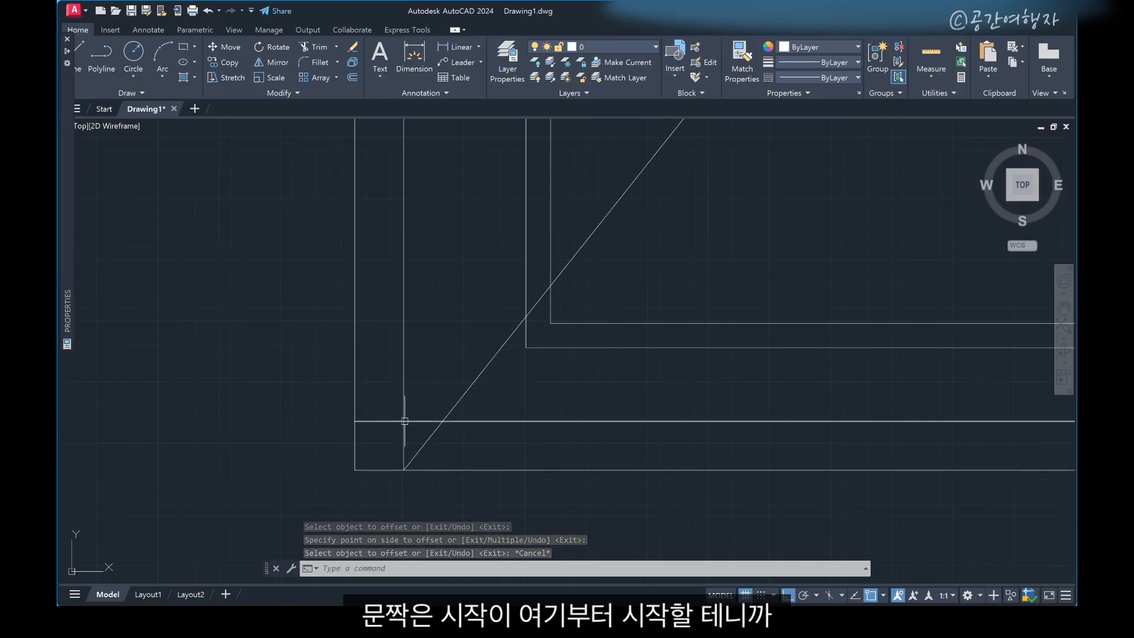
pyautogui.click(433, 433)
pyautogui.click(404, 470)
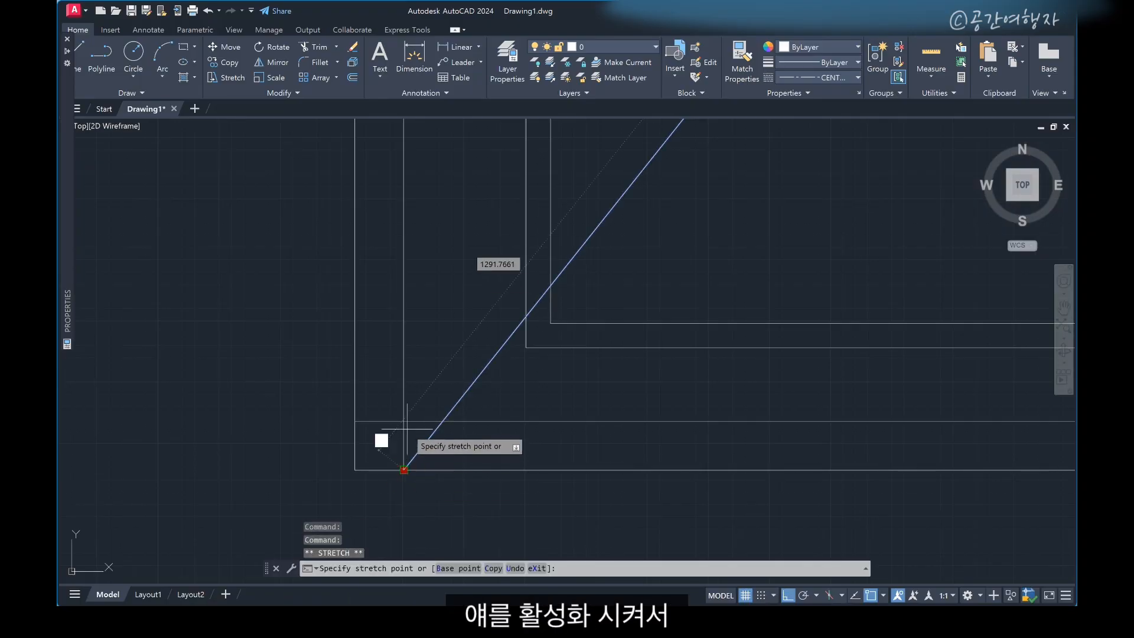
pyautogui.scroll(-3, 403, 448)
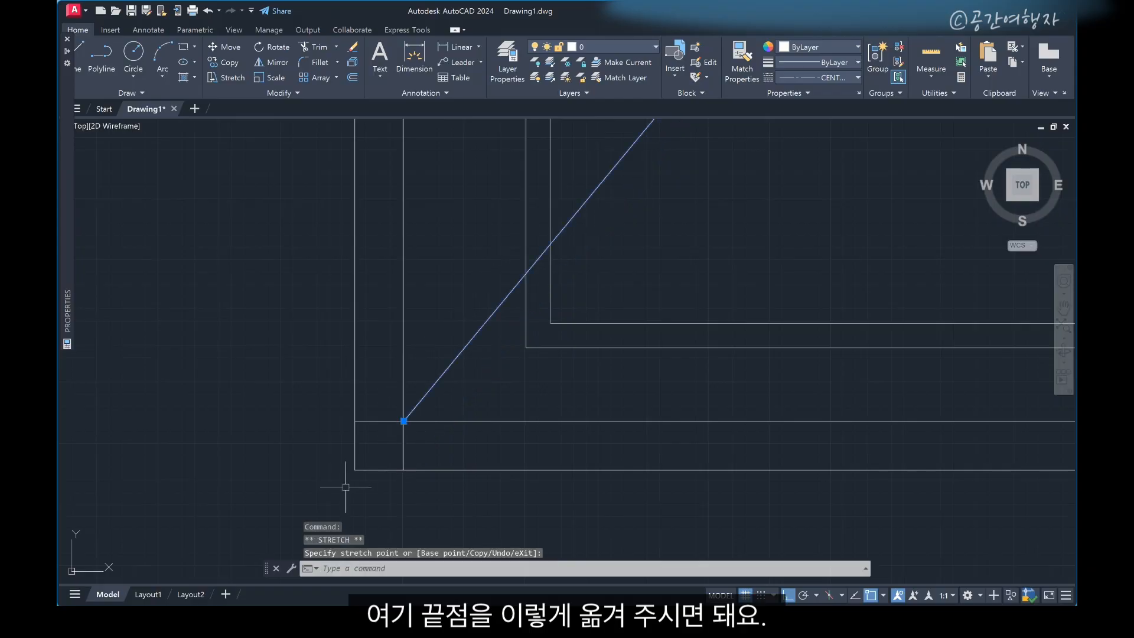
pyautogui.press('Escape')
# Step: Trim the ends of the threshold line that cross the left and right frame members in the copied elevation
pyautogui.scroll(2, 402, 449)
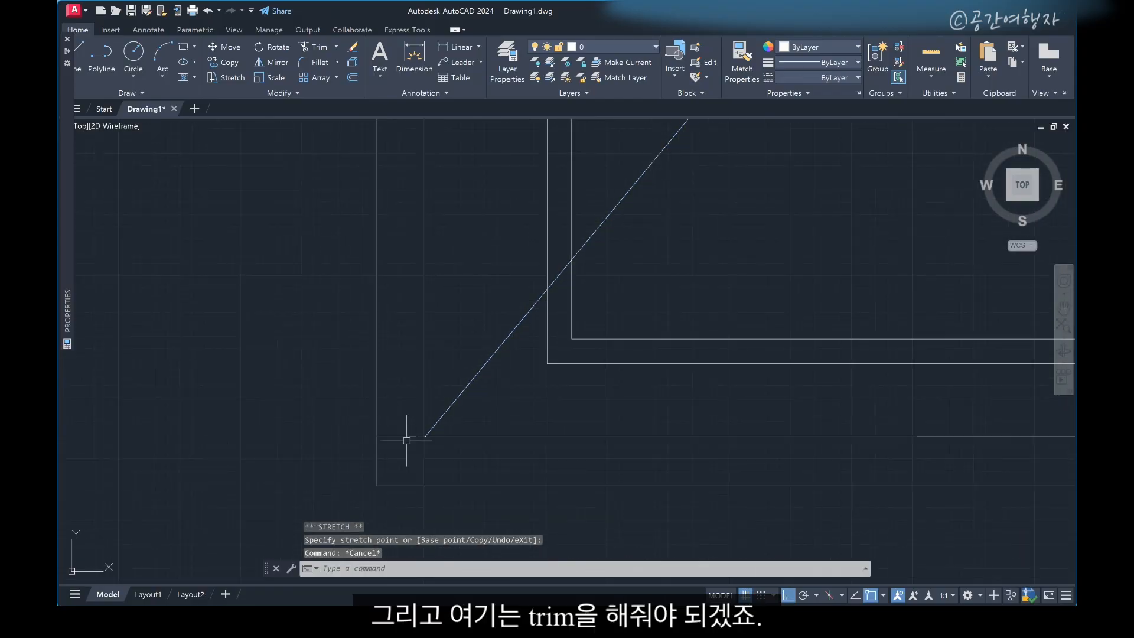
pyautogui.write('TR')
pyautogui.press('Return')
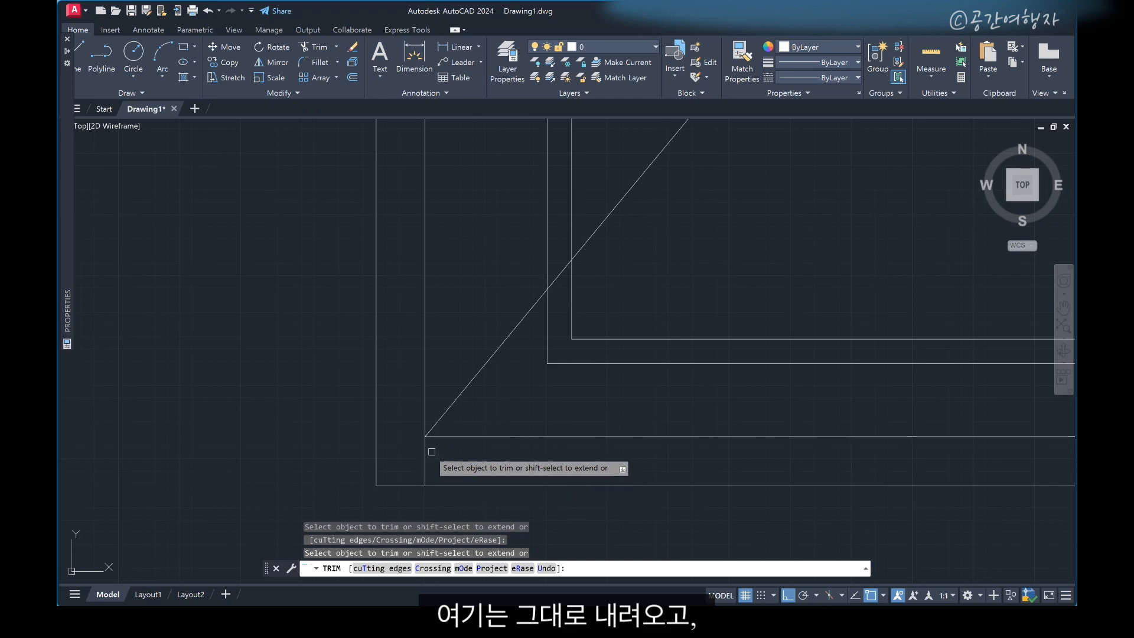
pyautogui.scroll(-4, 369, 449)
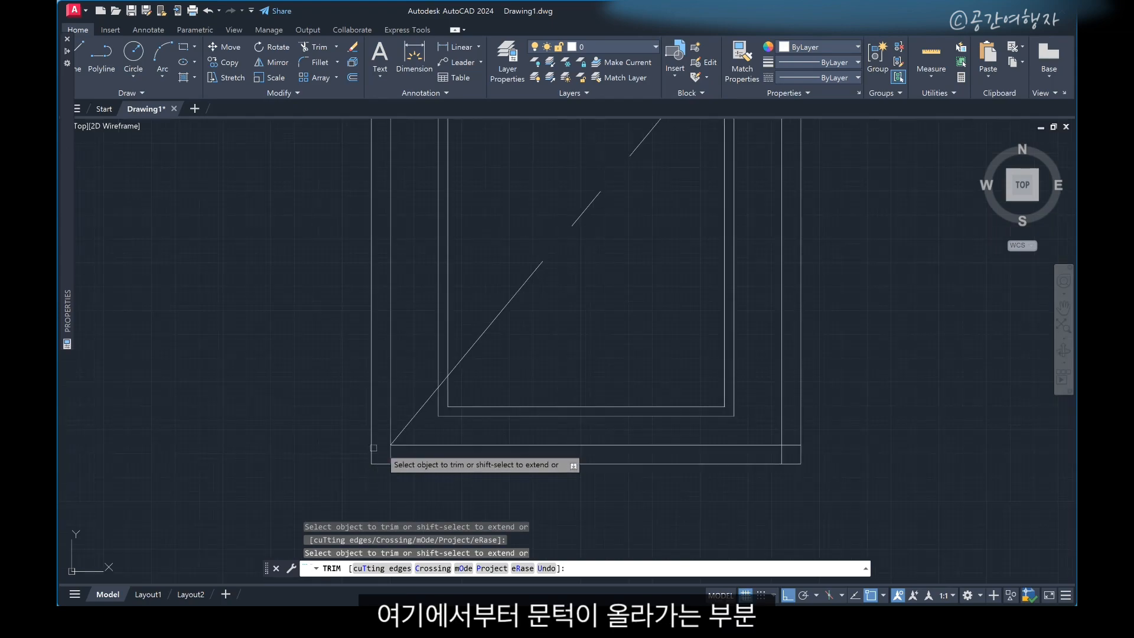
pyautogui.scroll(4, 822, 452)
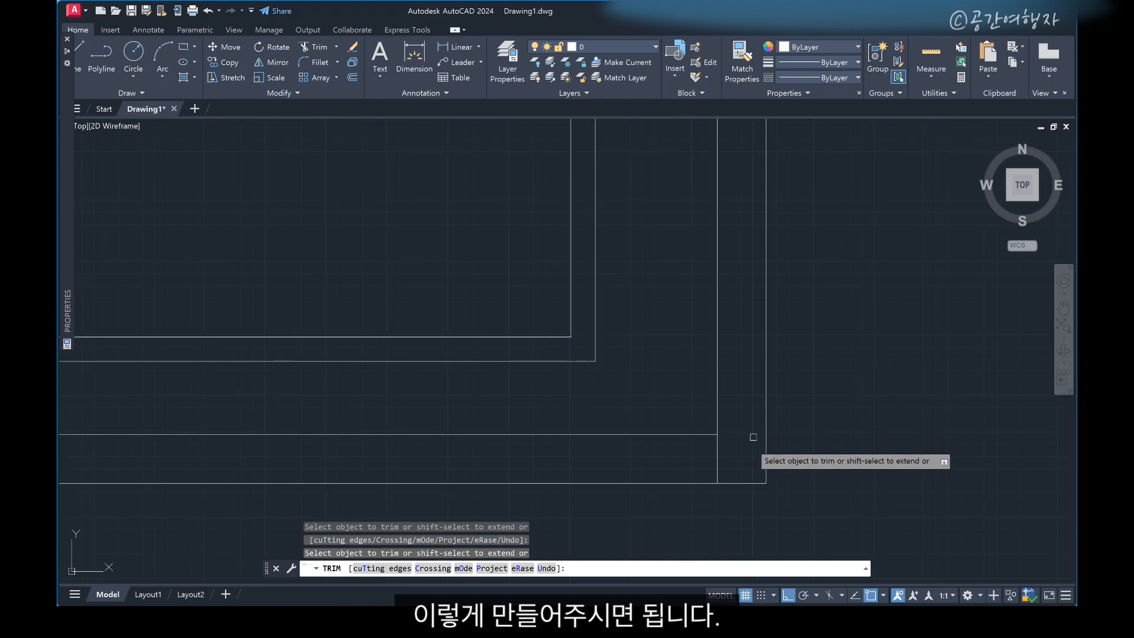
pyautogui.scroll(-6, 755, 463)
pyautogui.press('Escape')
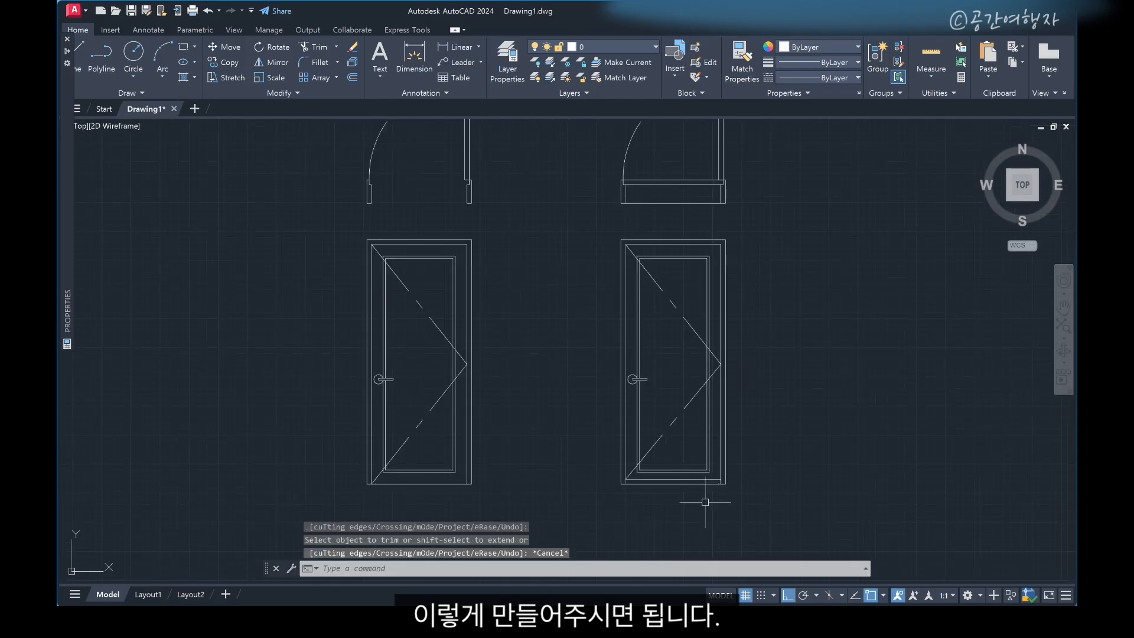
pyautogui.scroll(-2, 714, 488)
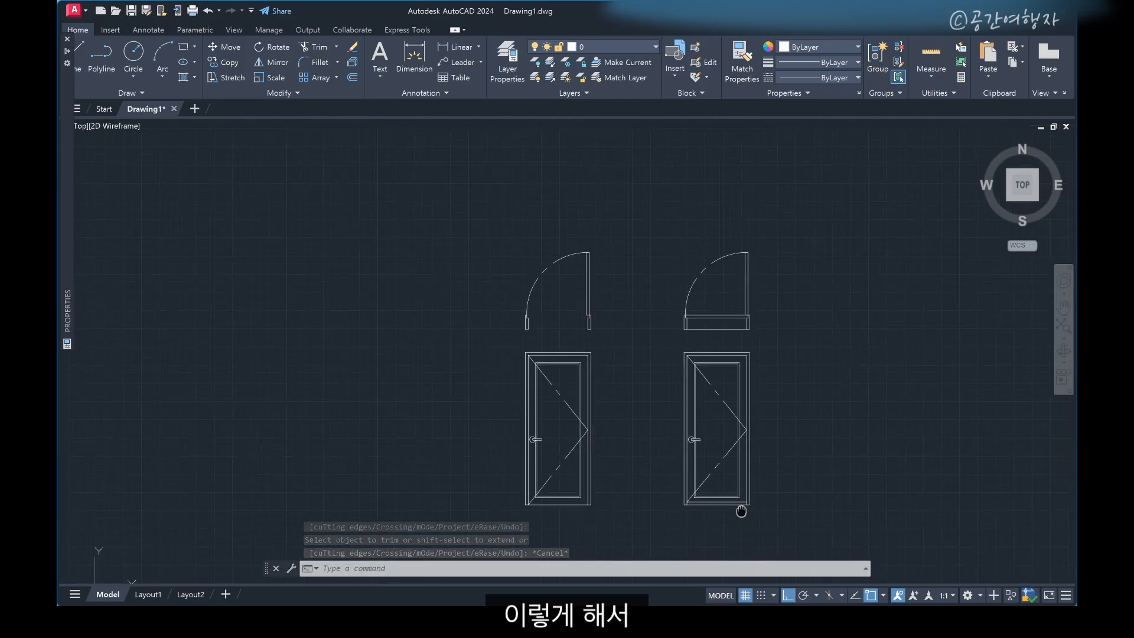
pyautogui.moveTo(739, 511); pyautogui.dragTo(715, 478, button='middle')
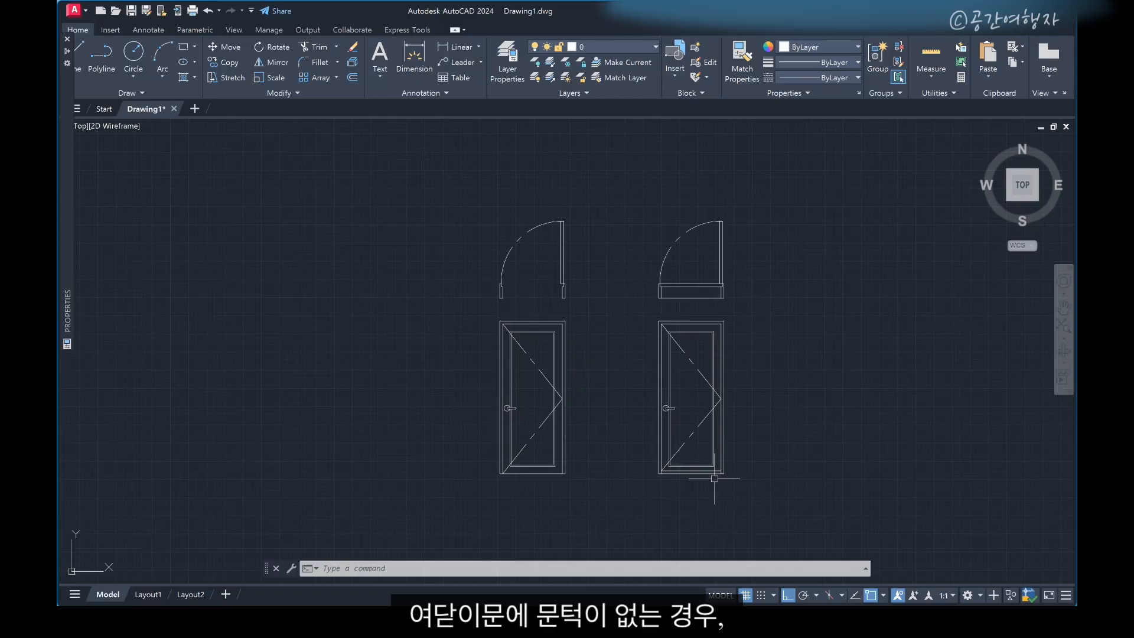